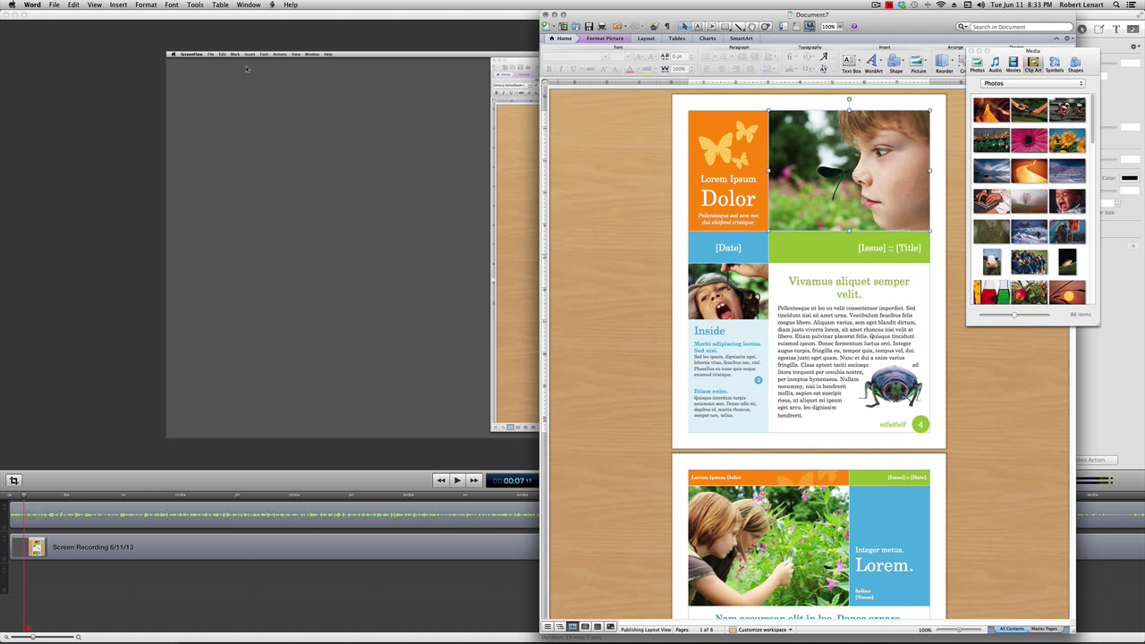
Browse the Newsletters templates in the template gallery and create a new blank document from the Word Publishing Layout template.
left_click(51, 6)
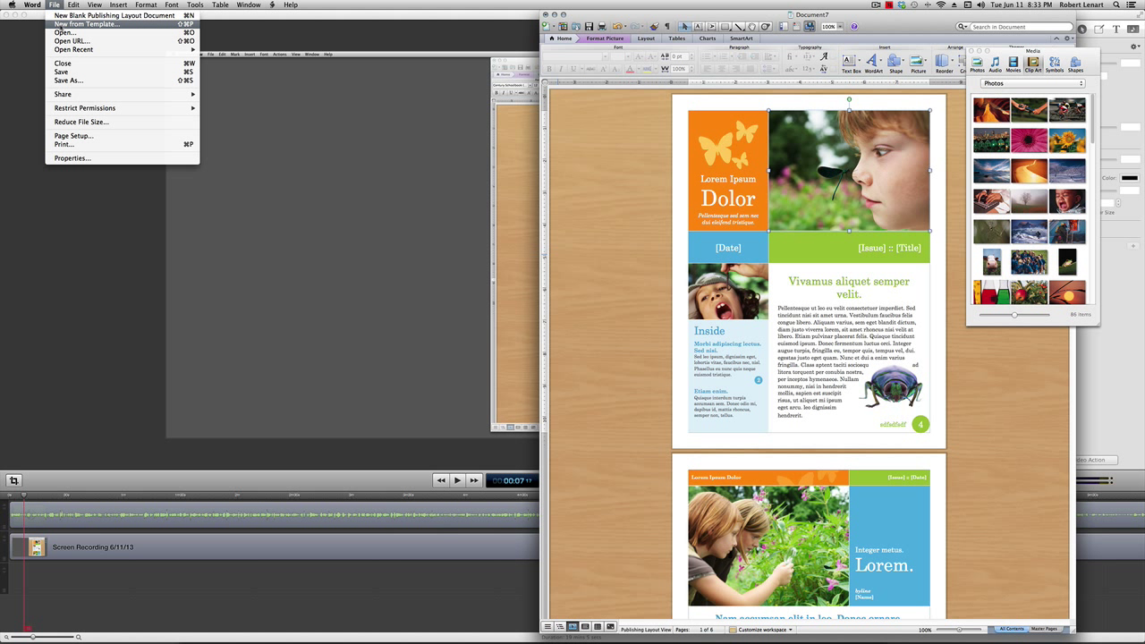
left_click(85, 24)
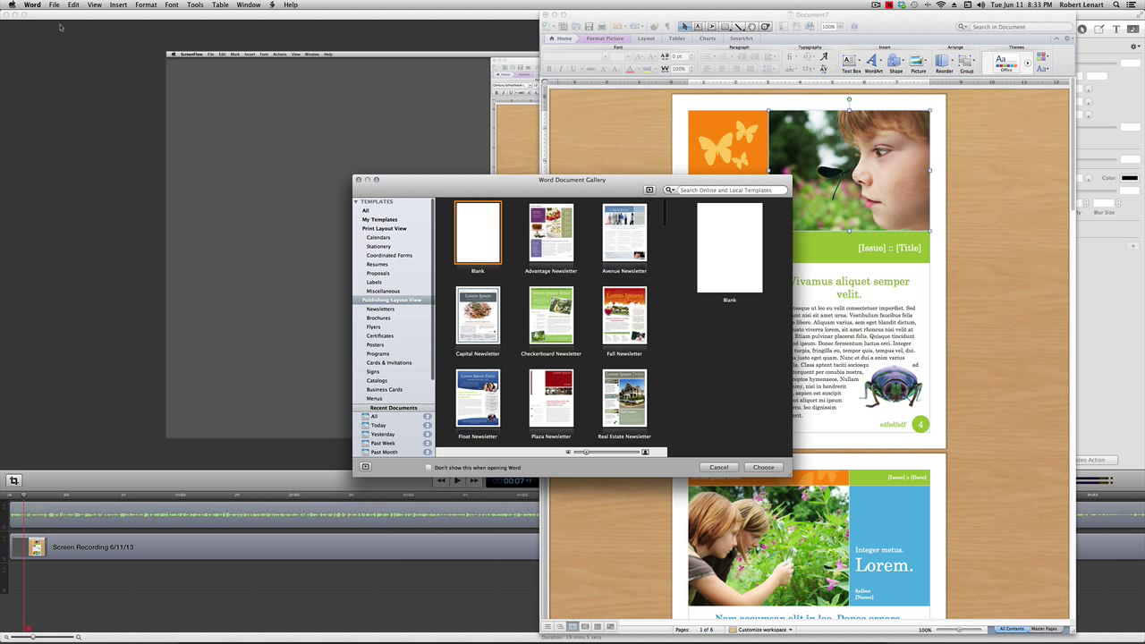
left_click(376, 308)
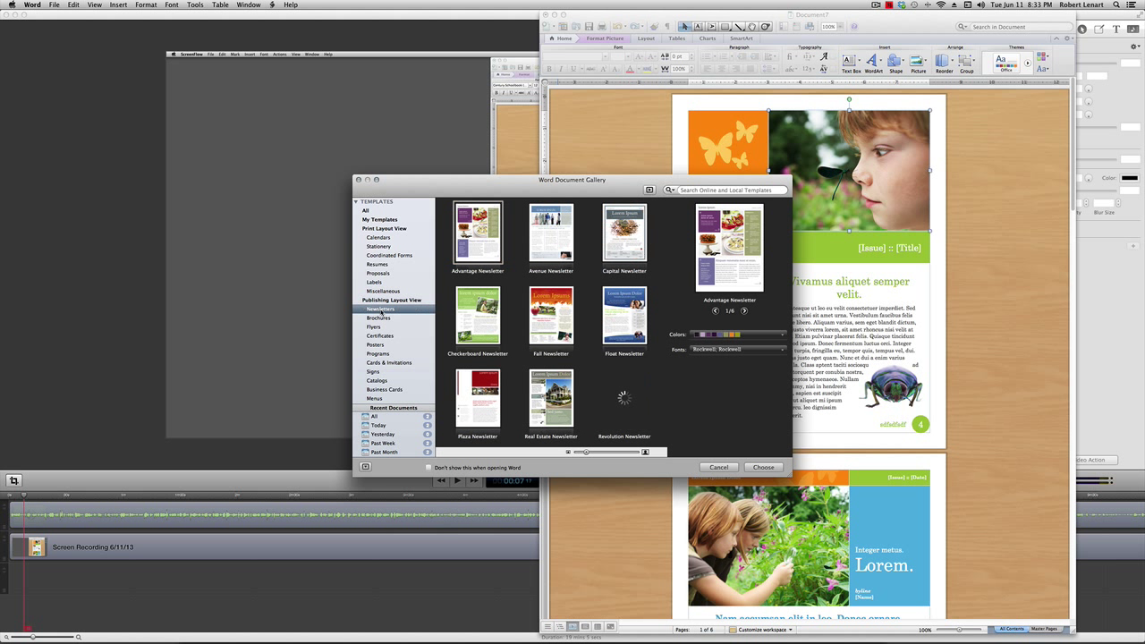
scroll(505, 345, "down", 3)
scroll(505, 345, "down", 2)
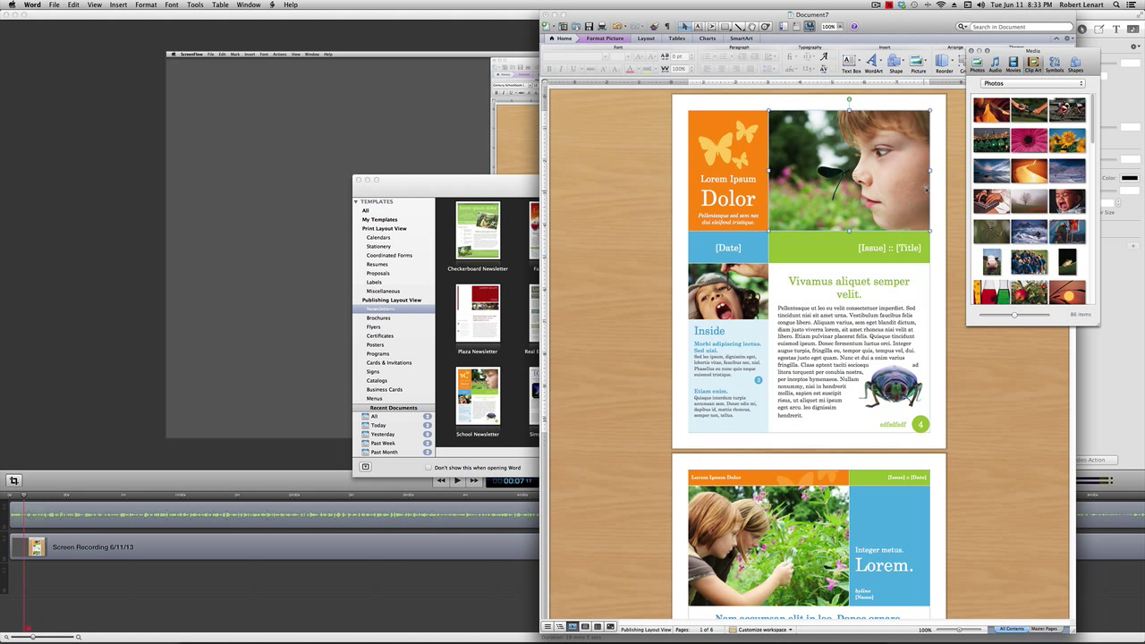
left_click(466, 180)
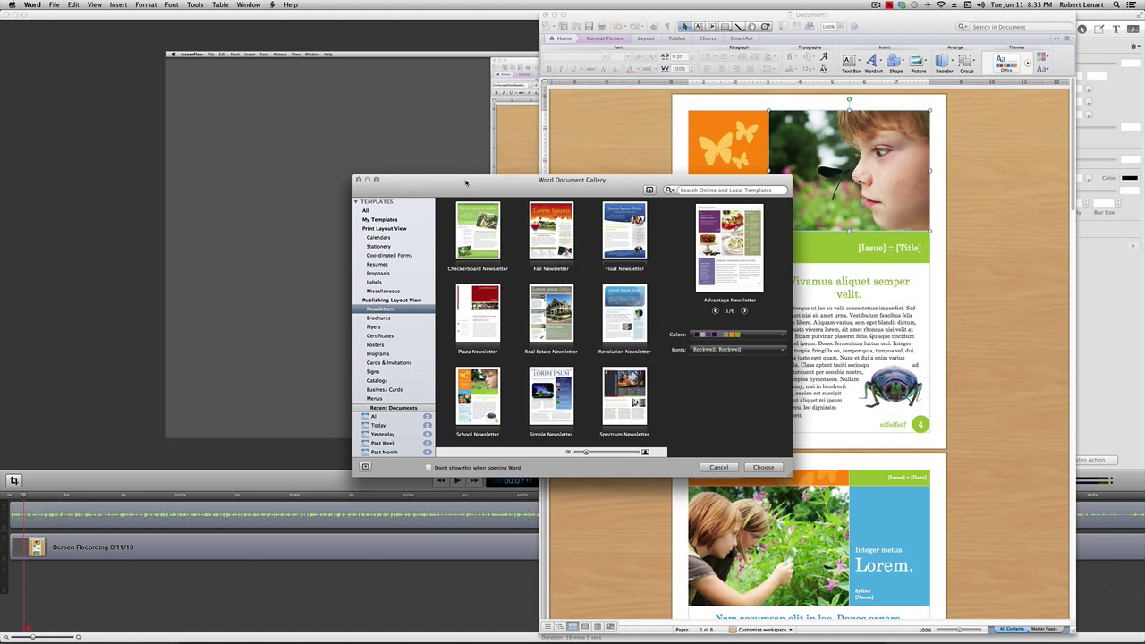
left_click(364, 211)
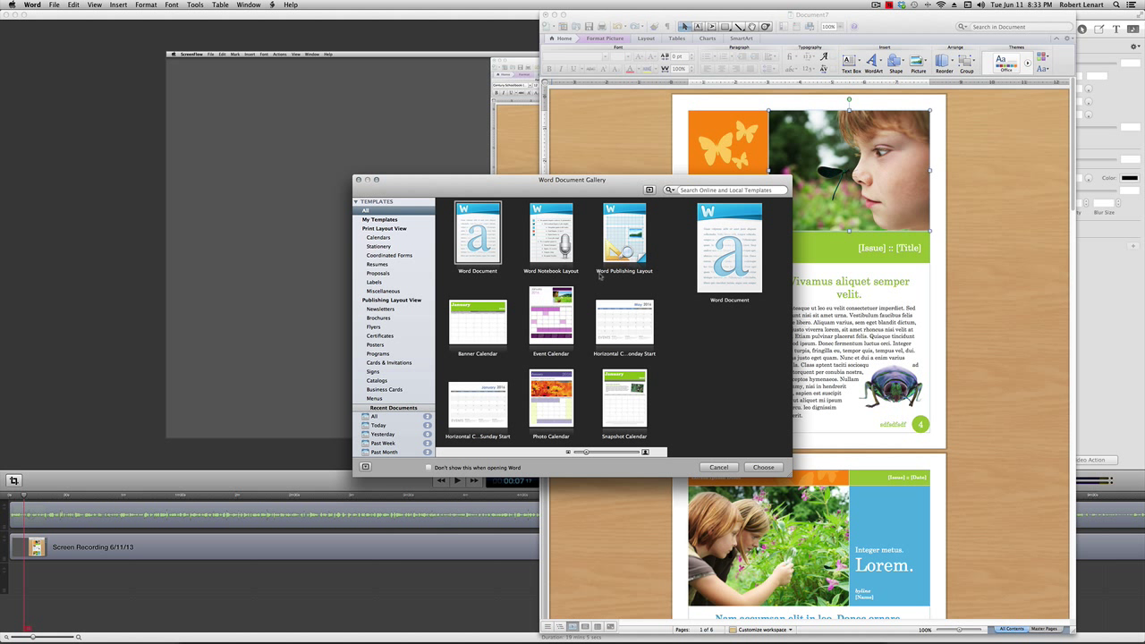
double_click(624, 234)
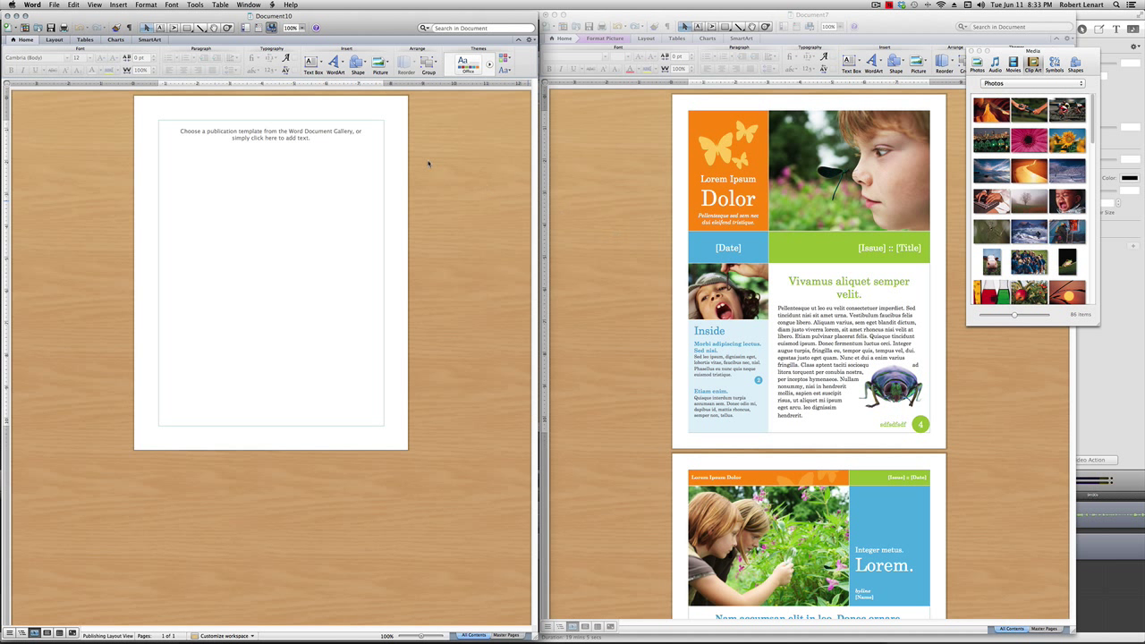
Delete the instruction text box from the blank page.
left_click(286, 134)
left_click_drag(285, 128, 263, 222)
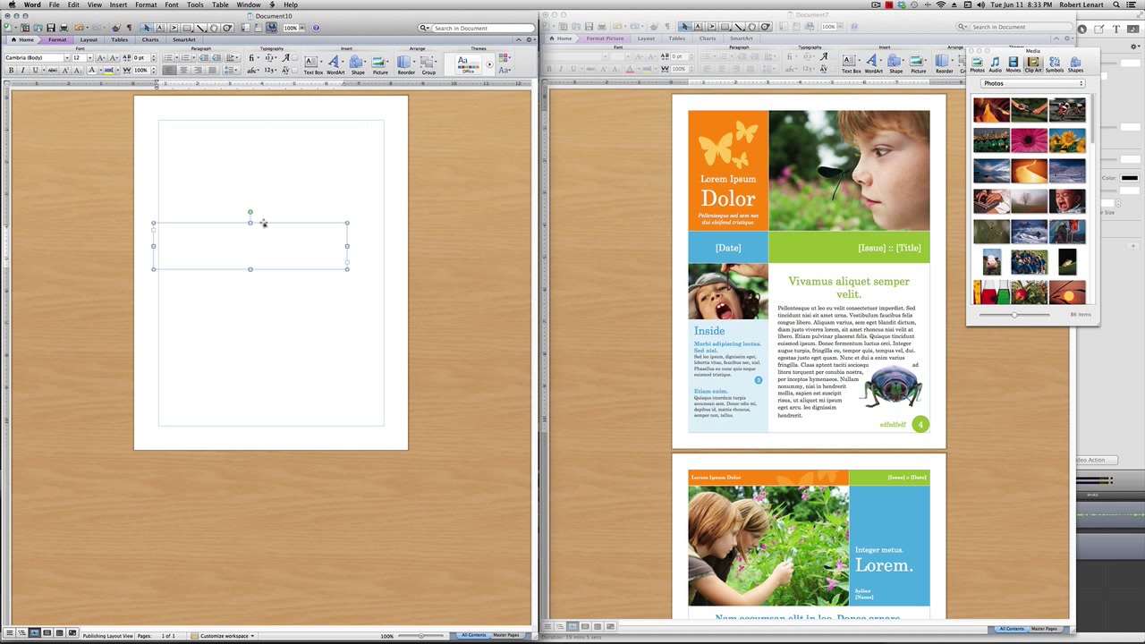
key("Delete")
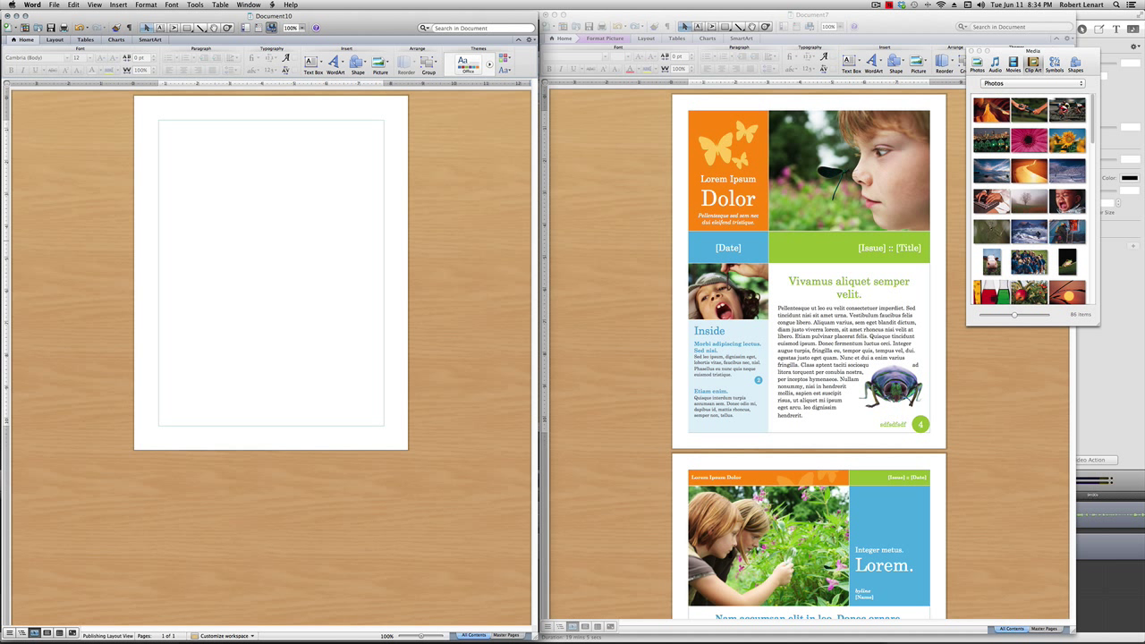
Add the green circuit board photo from the clip art photos to the page's upper-right margin corner.
left_click(1042, 164)
scroll(1024, 166, "down", 3)
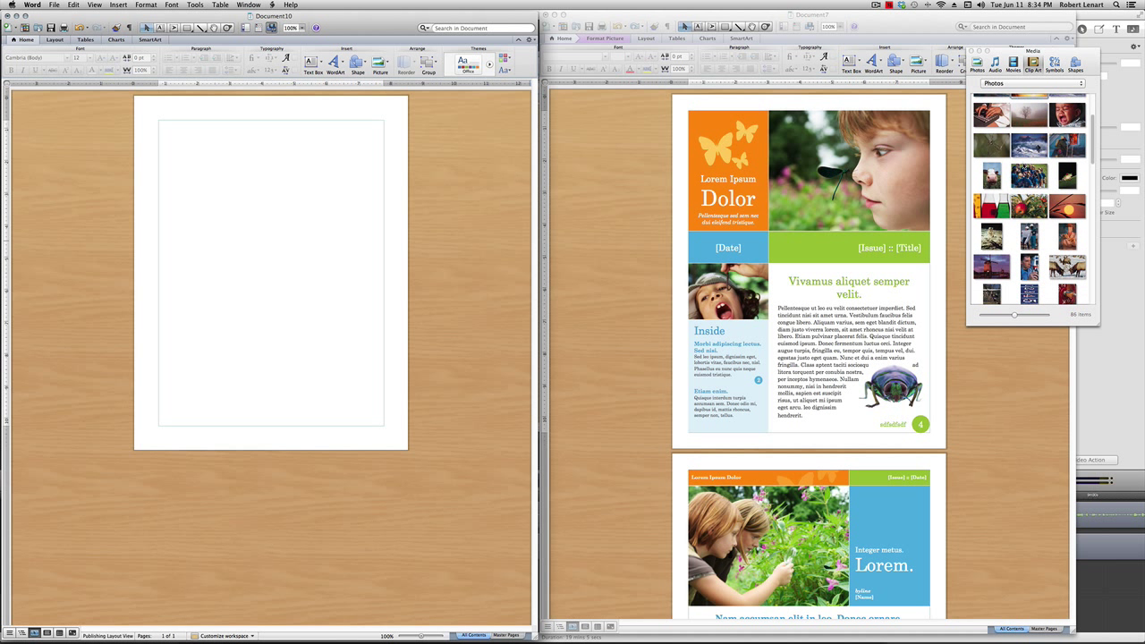
scroll(1028, 178, "down", 5)
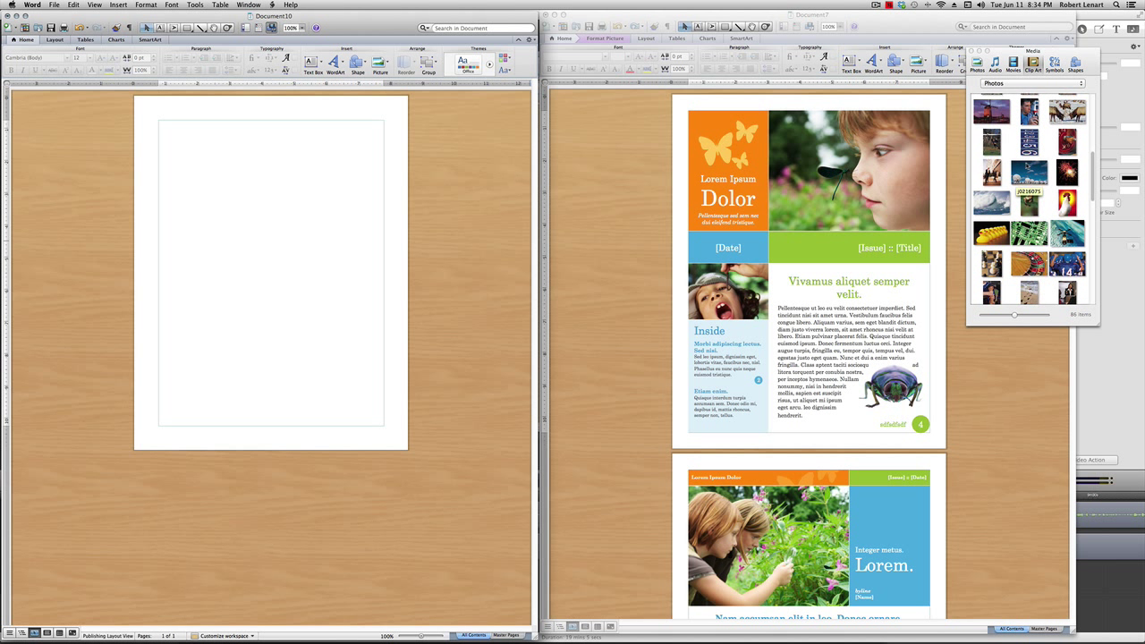
left_click_drag(1028, 232, 327, 145)
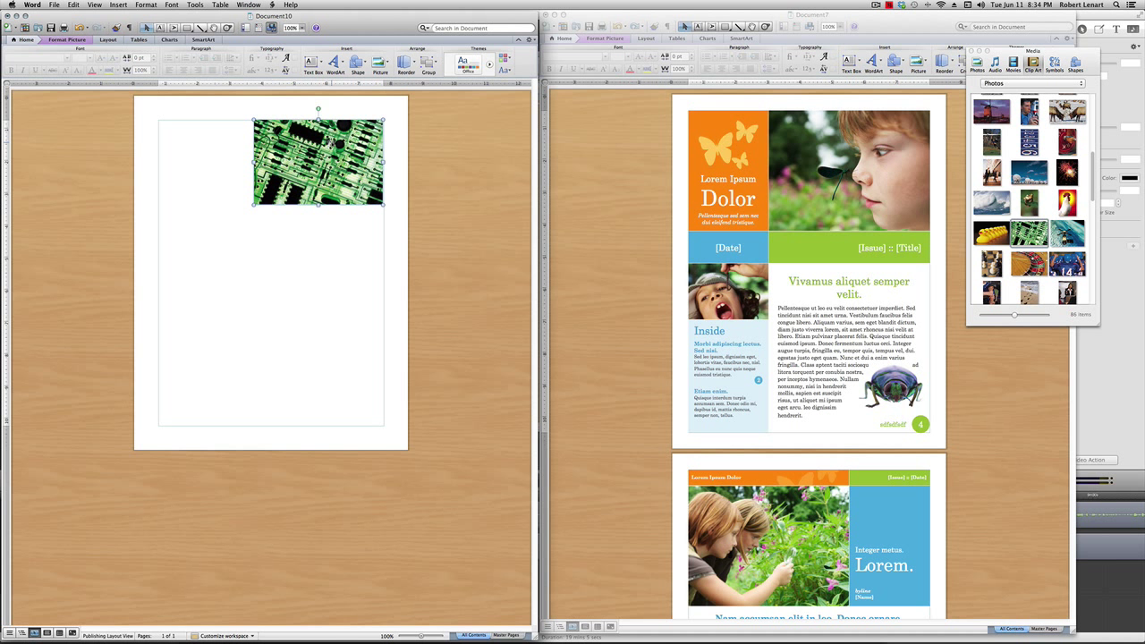
Enlarge the circuit board photo proportionally from its lower-left corner, undoing the sideways squash tried in between.
left_click_drag(253, 205, 232, 218)
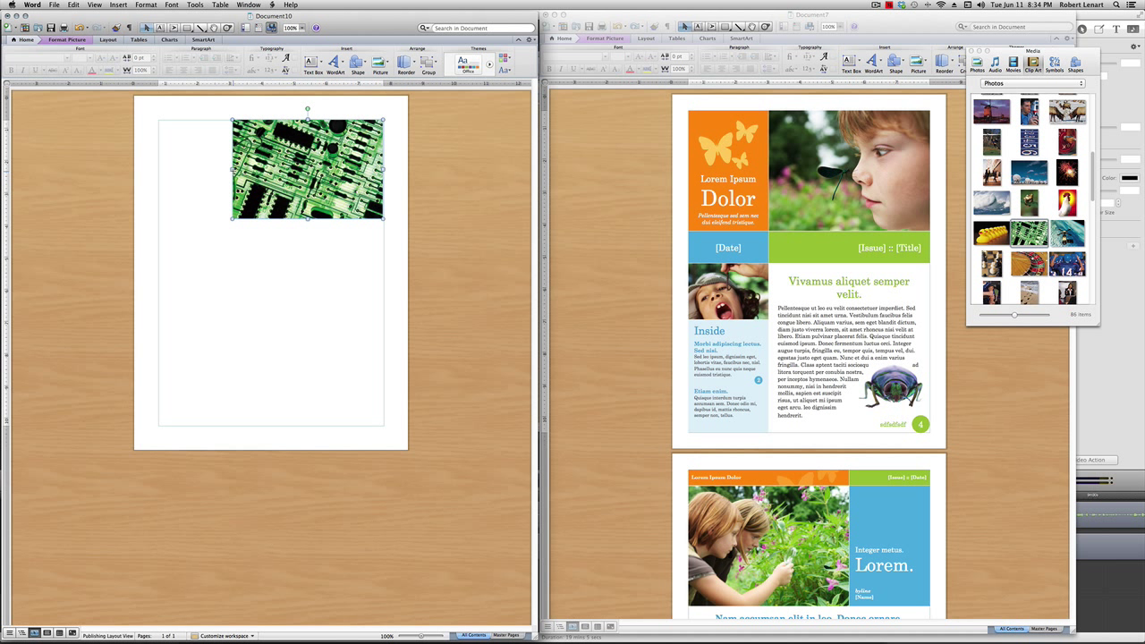
left_click_drag(232, 169, 295, 169)
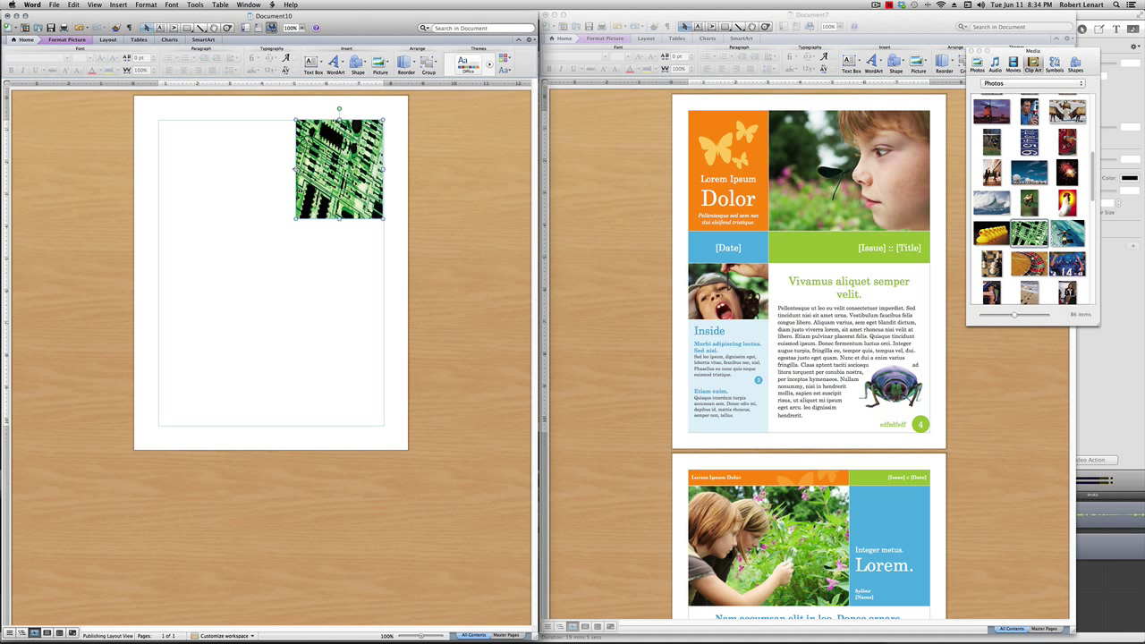
key("super+z")
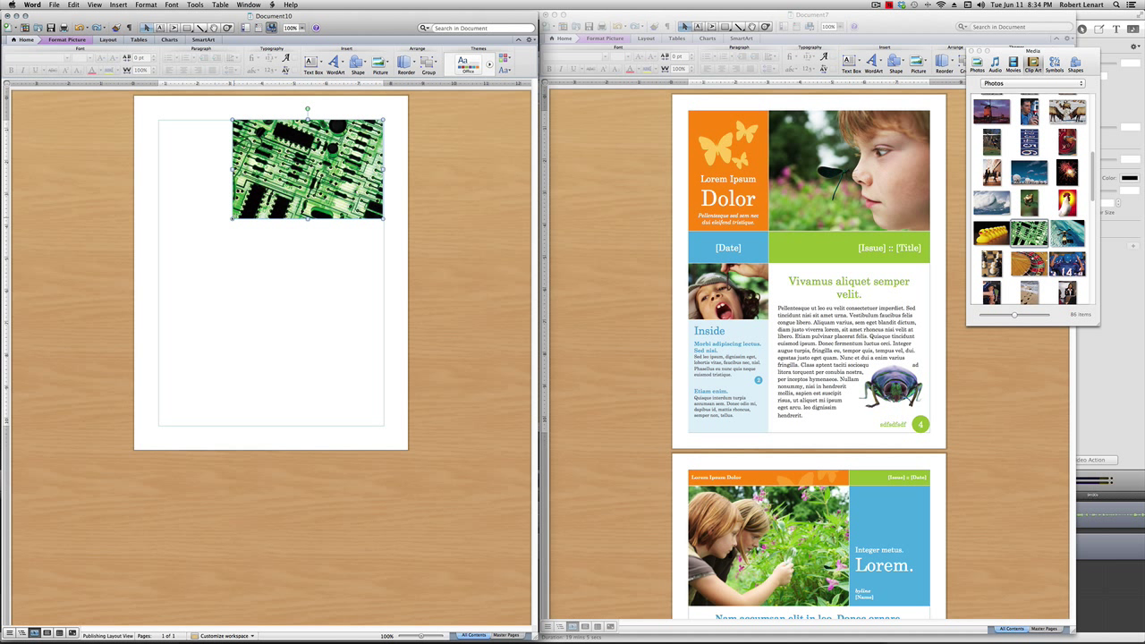
left_click_drag(232, 220, 228, 221)
left_click(454, 191)
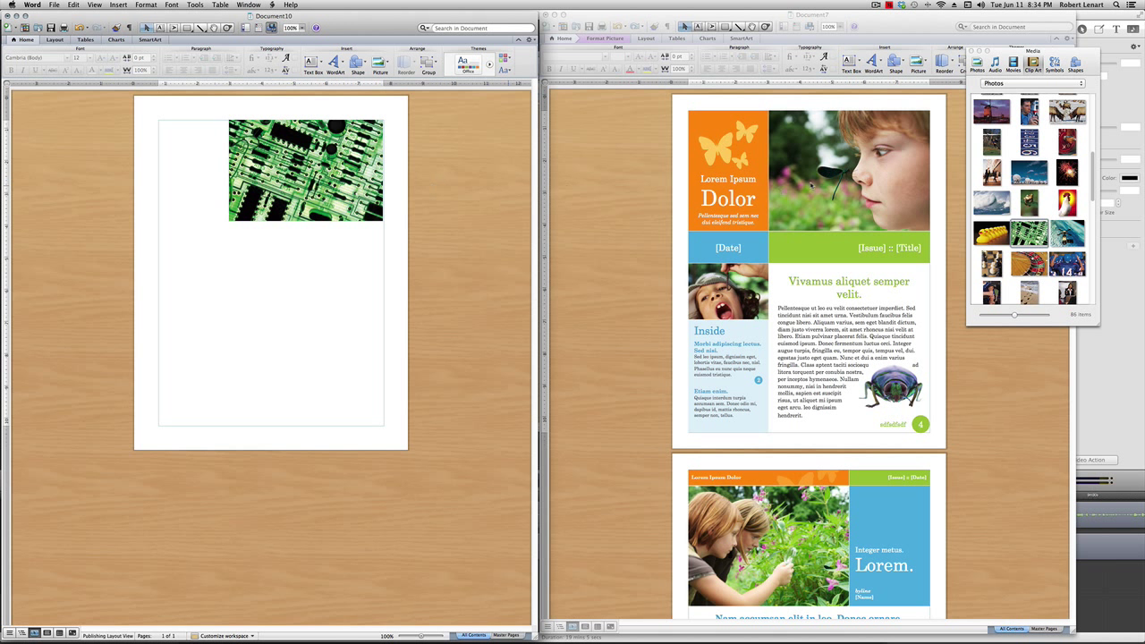
Try placing the satellite photo over the circuit board photo, and undo it.
left_click_drag(1064, 239, 309, 190)
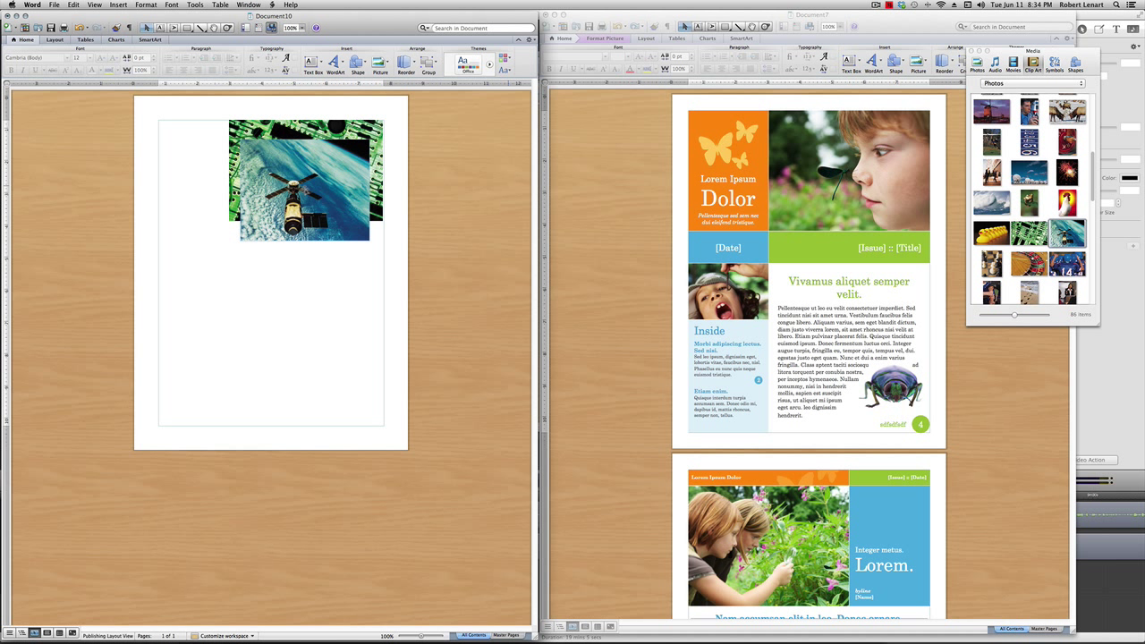
key("super+z")
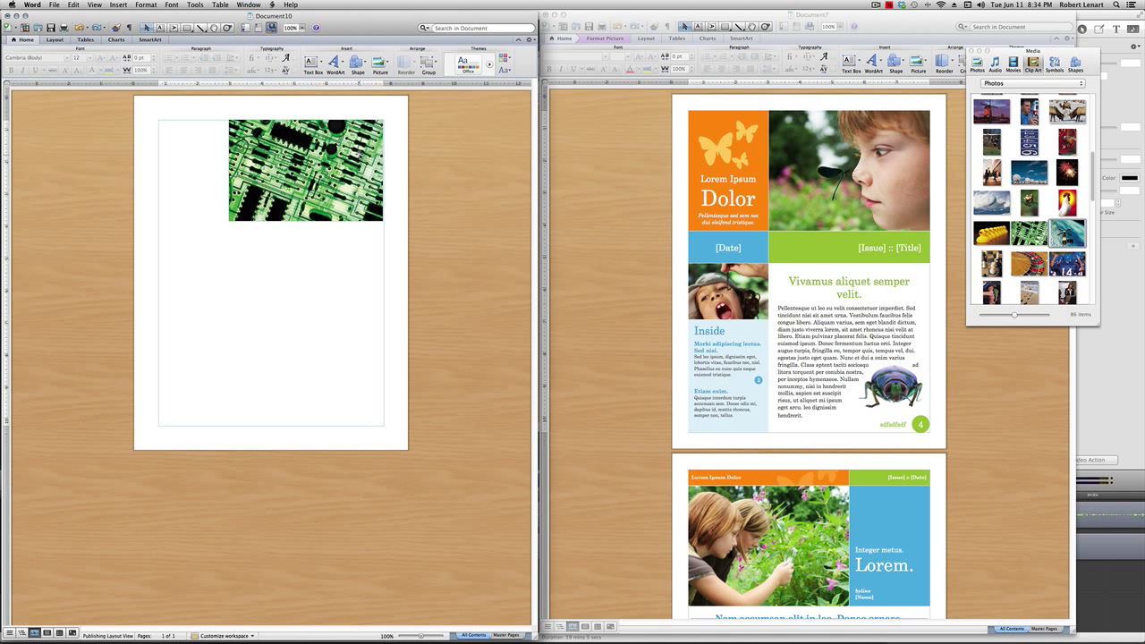
Turn the circuit board photo into a placeholder through its advanced layout options.
left_click(327, 164)
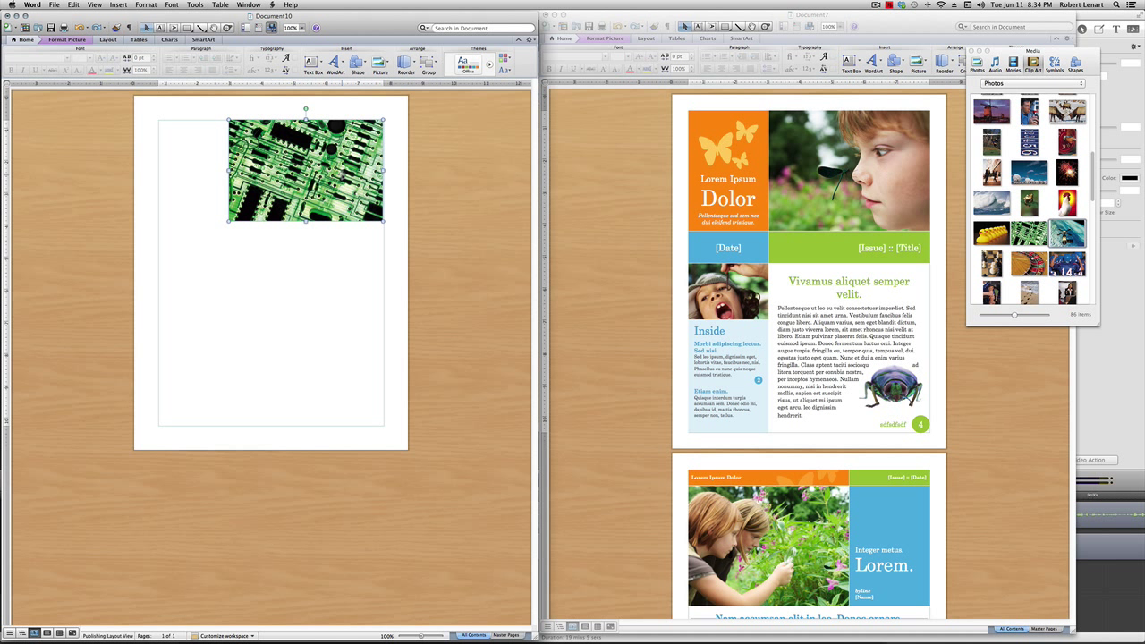
right_click(341, 173)
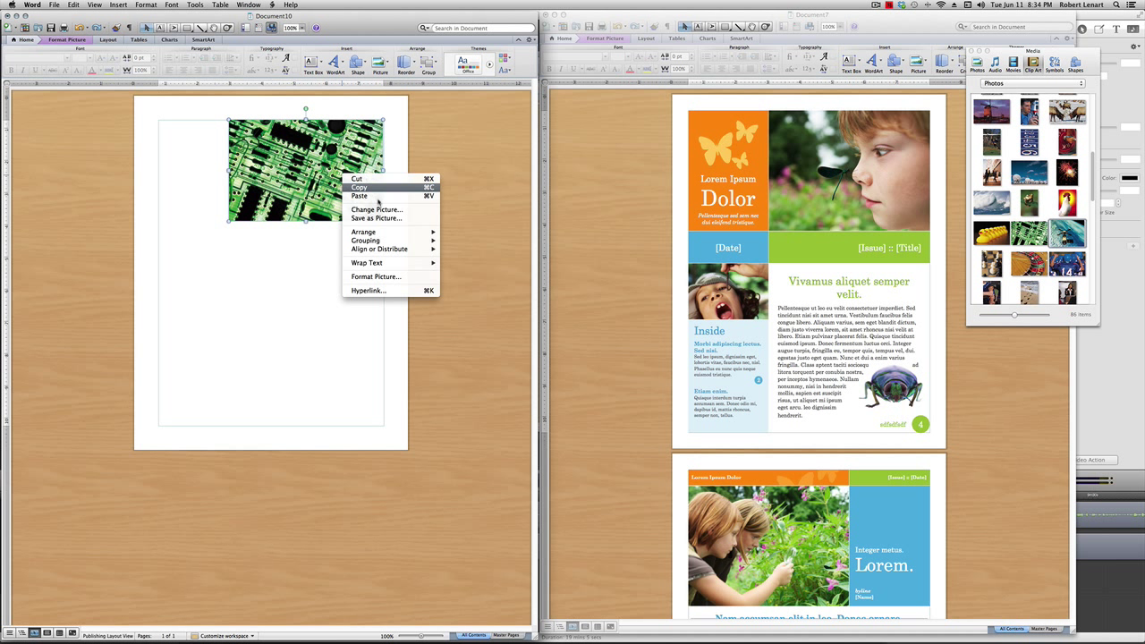
left_click(372, 277)
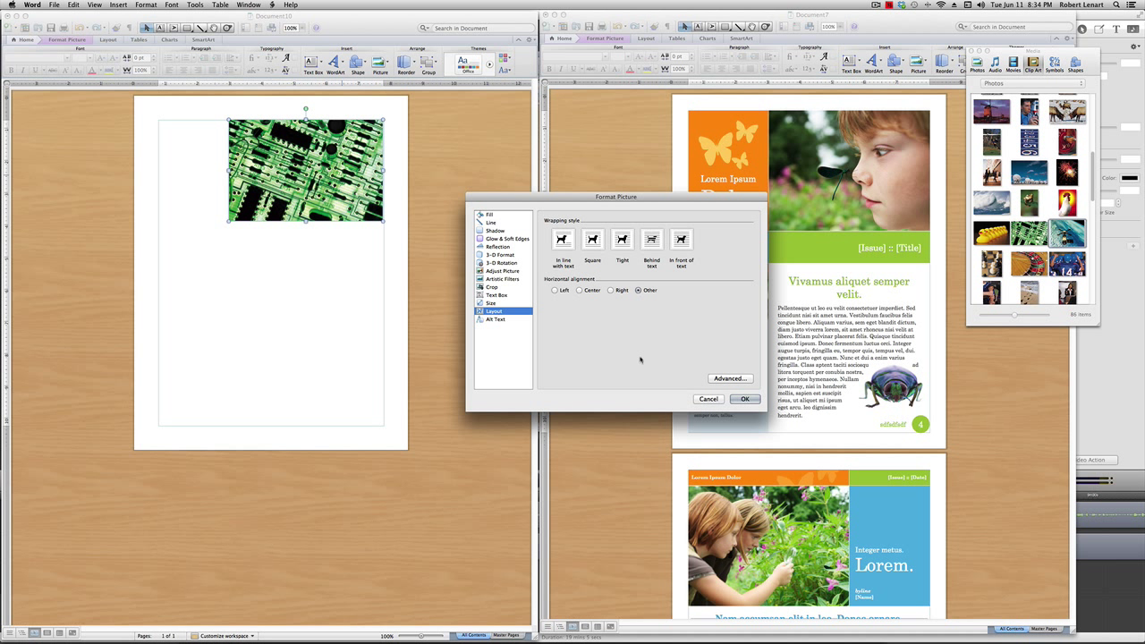
left_click(730, 378)
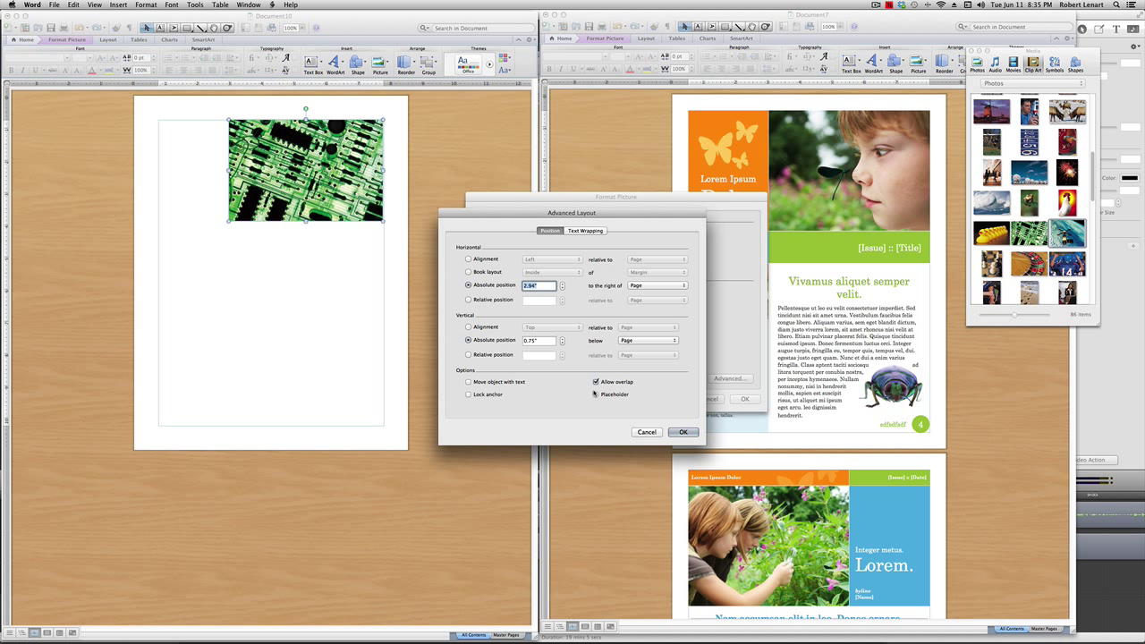
left_click(676, 432)
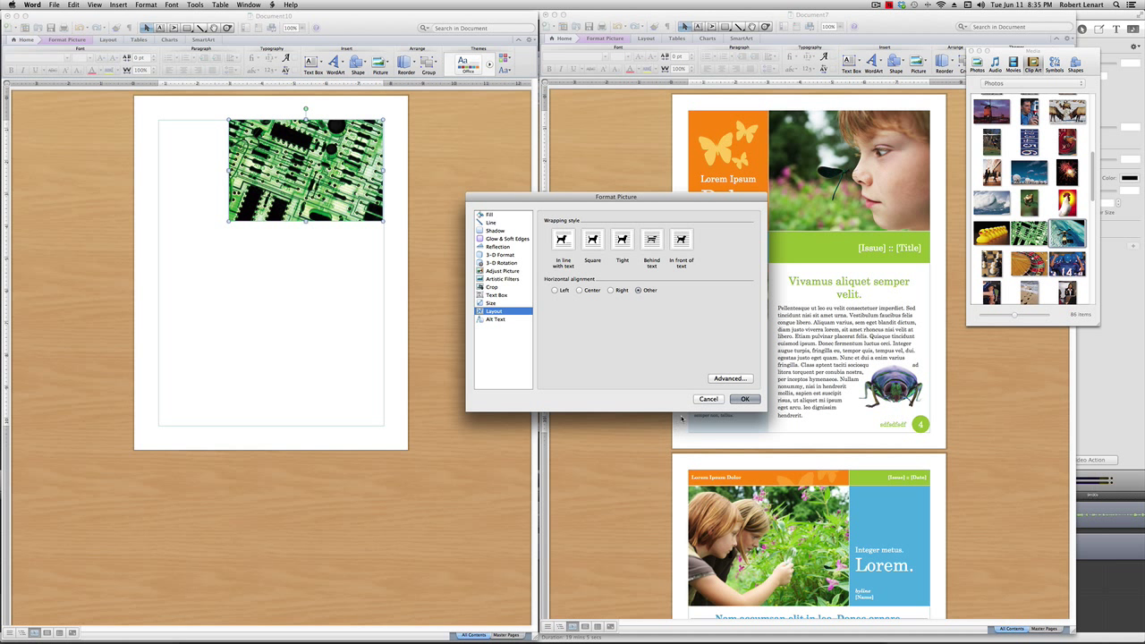
left_click(744, 399)
left_click(447, 173)
Swap the placeholder's picture for the sunflower, the blue seascape and the orange canyon photo in turn, reopening the media browser first.
scroll(1033, 191, "up", 5)
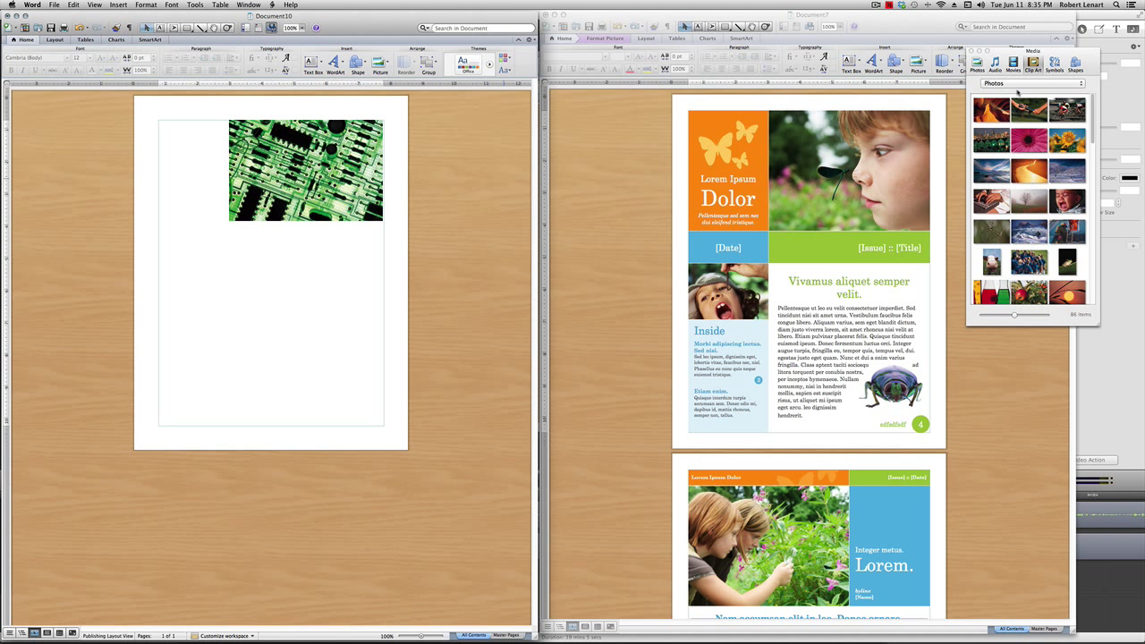
scroll(1040, 210, "down", 1)
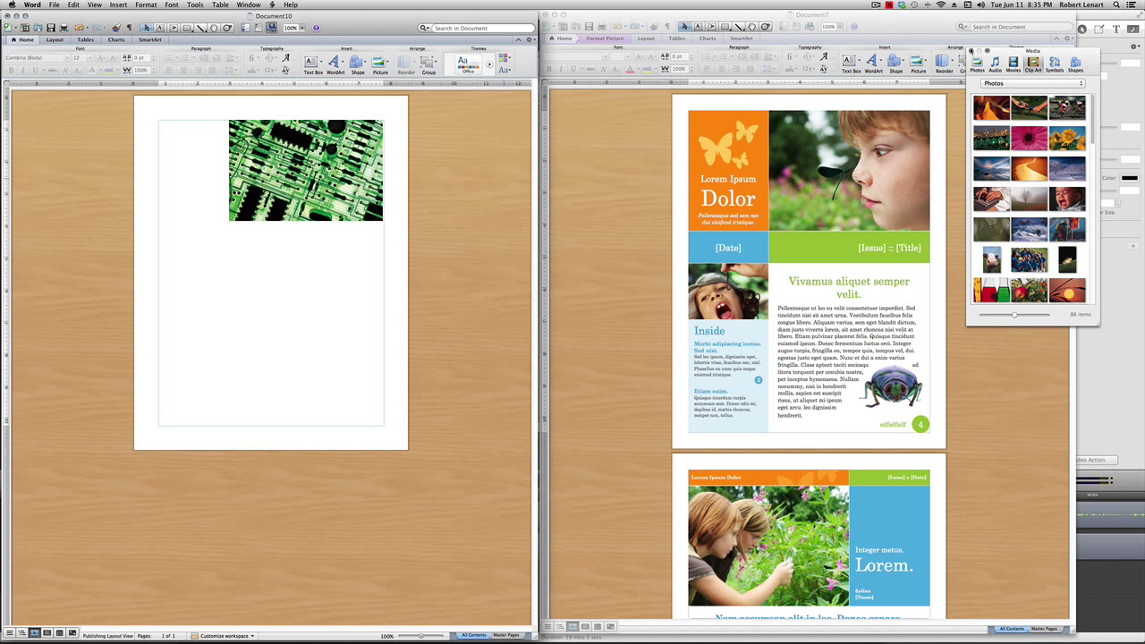
left_click(973, 52)
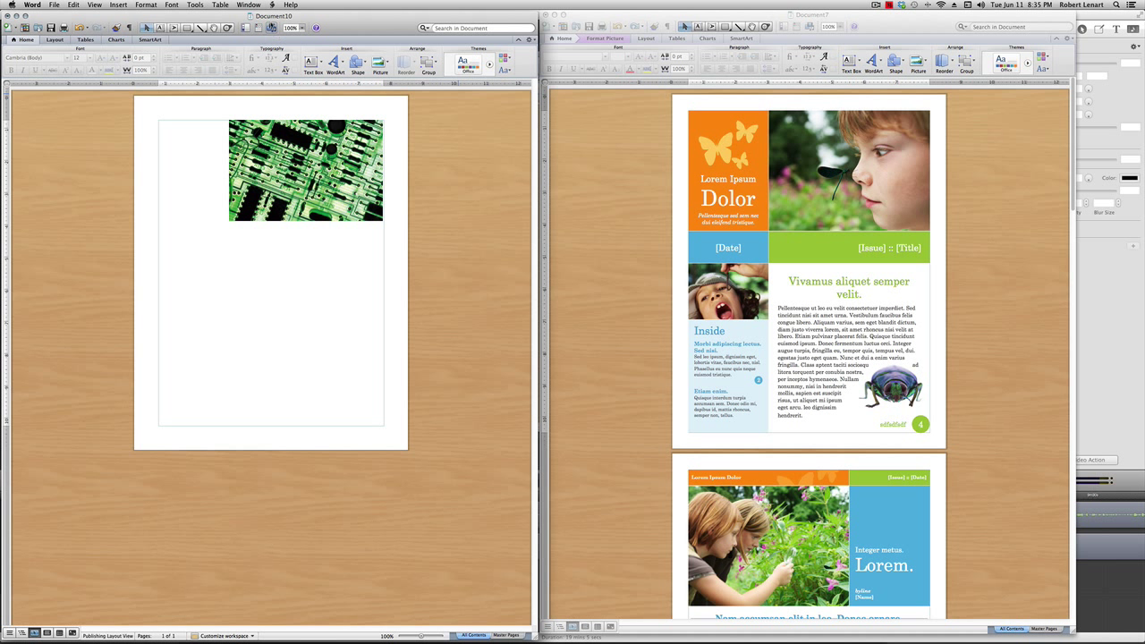
left_click(271, 27)
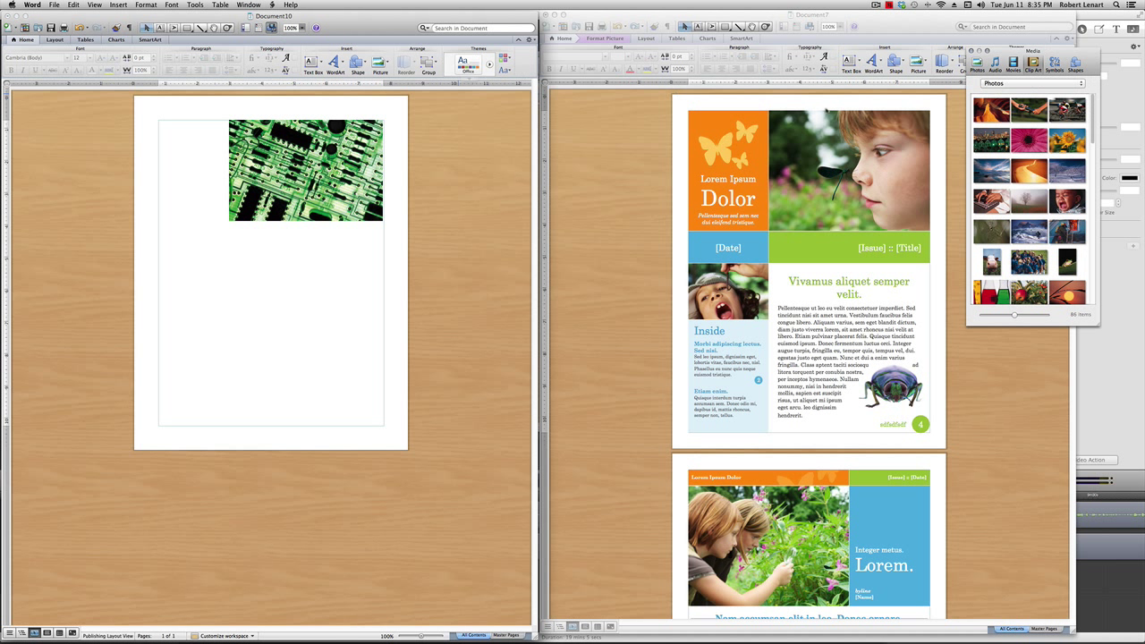
left_click_drag(1066, 141, 333, 168)
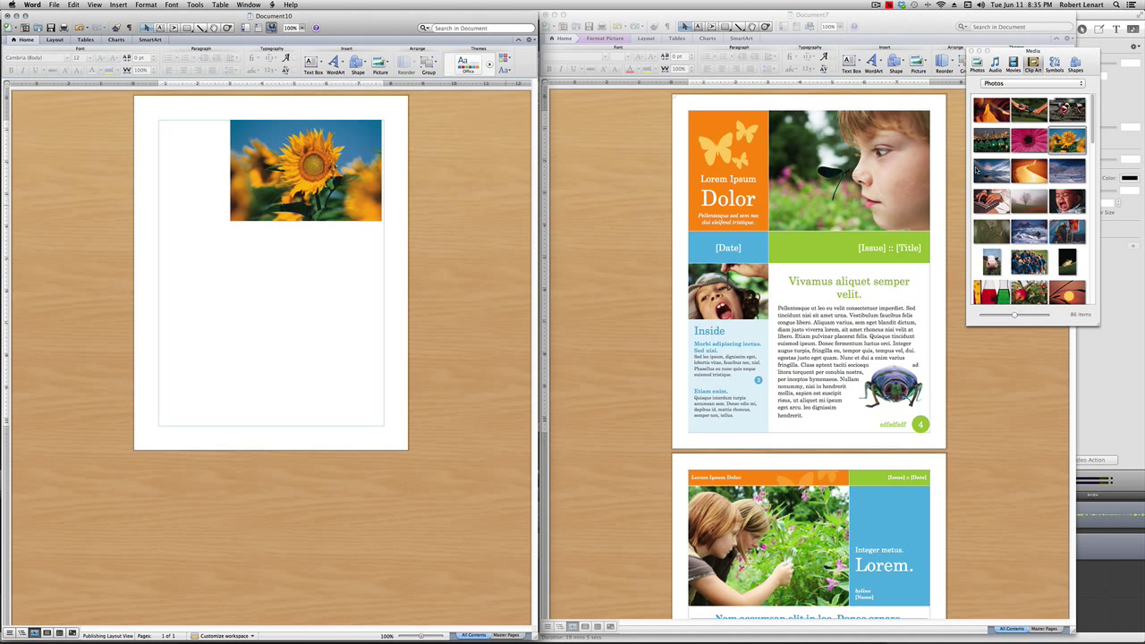
left_click_drag(991, 170, 304, 170)
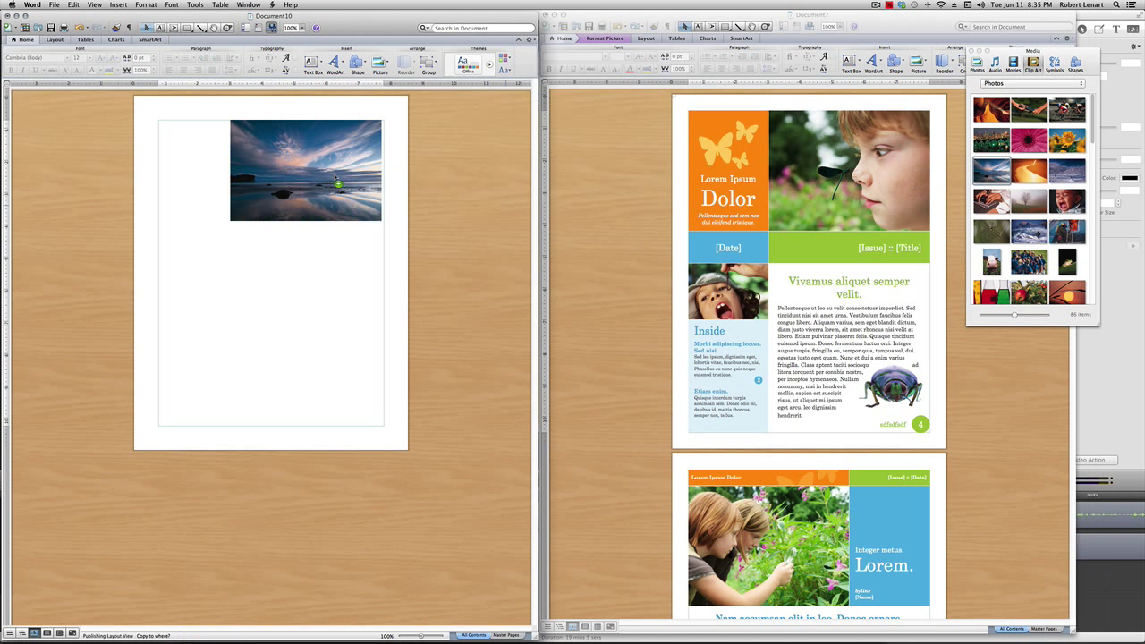
left_click_drag(994, 111, 315, 204)
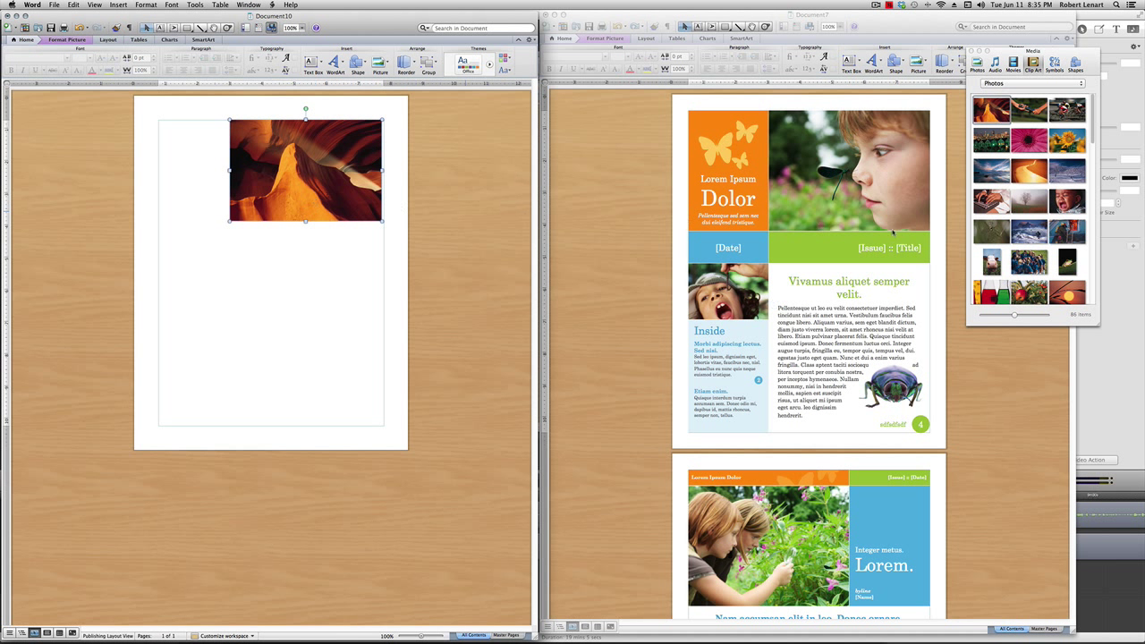
Put the green circuit board photo back into the picture placeholder.
scroll(1029, 200, "down", 5)
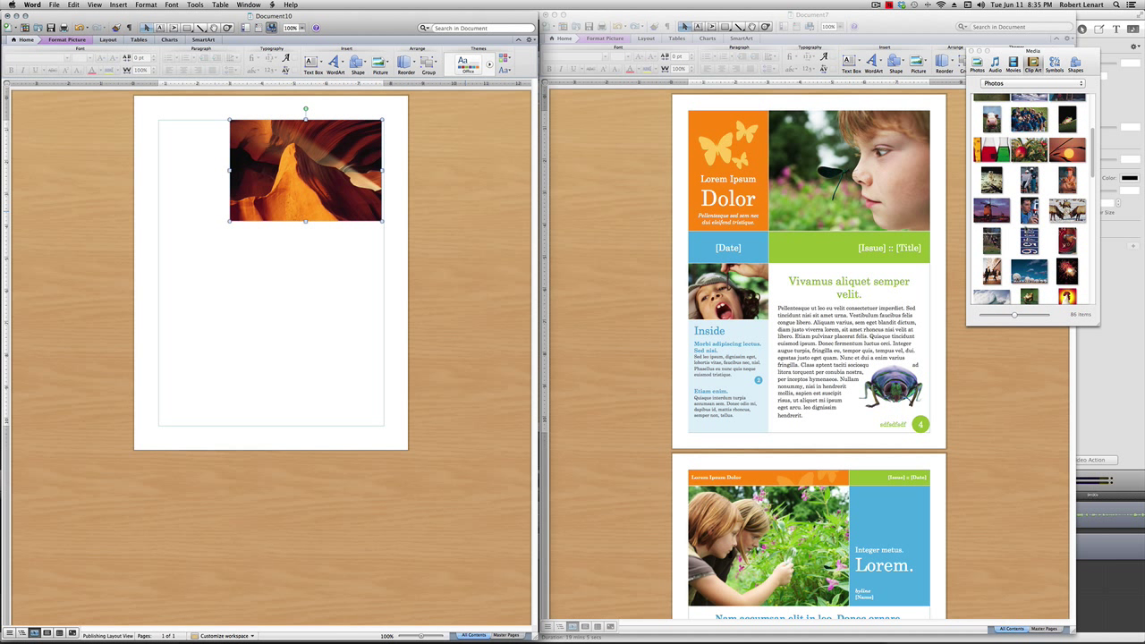
scroll(1029, 243, "down", 5)
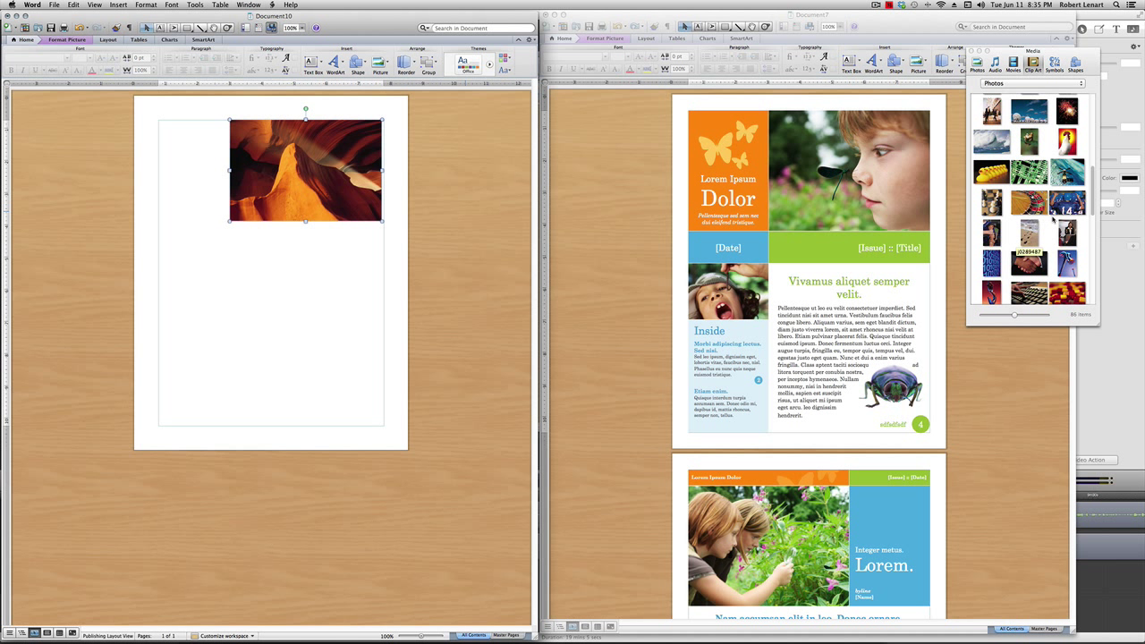
left_click(1034, 178)
left_click_drag(1028, 171, 347, 183)
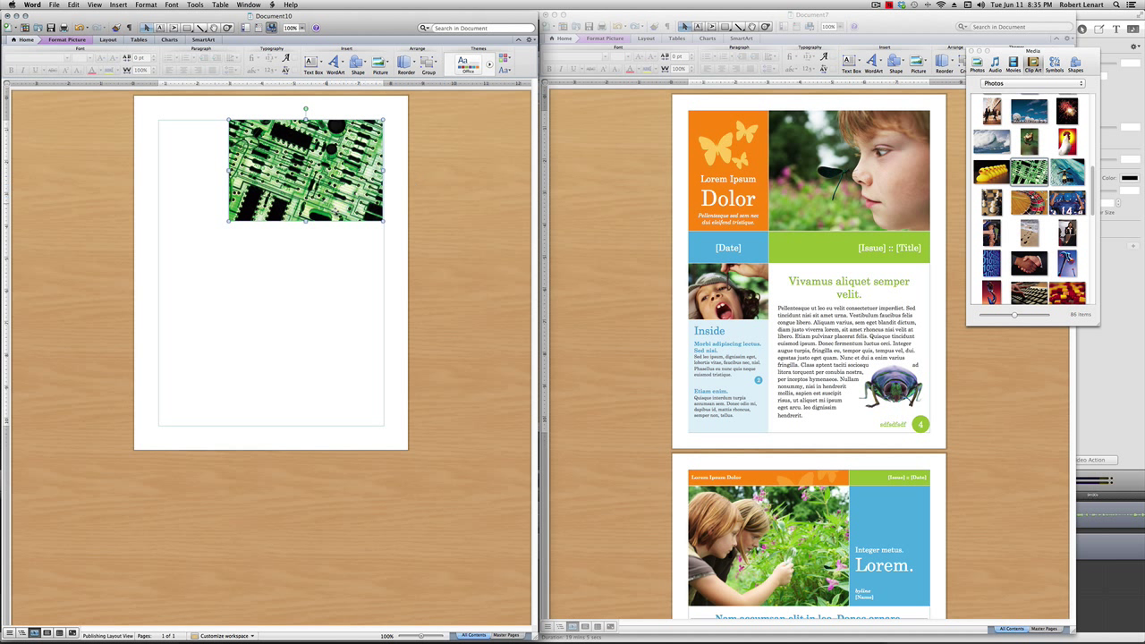
left_click(391, 107)
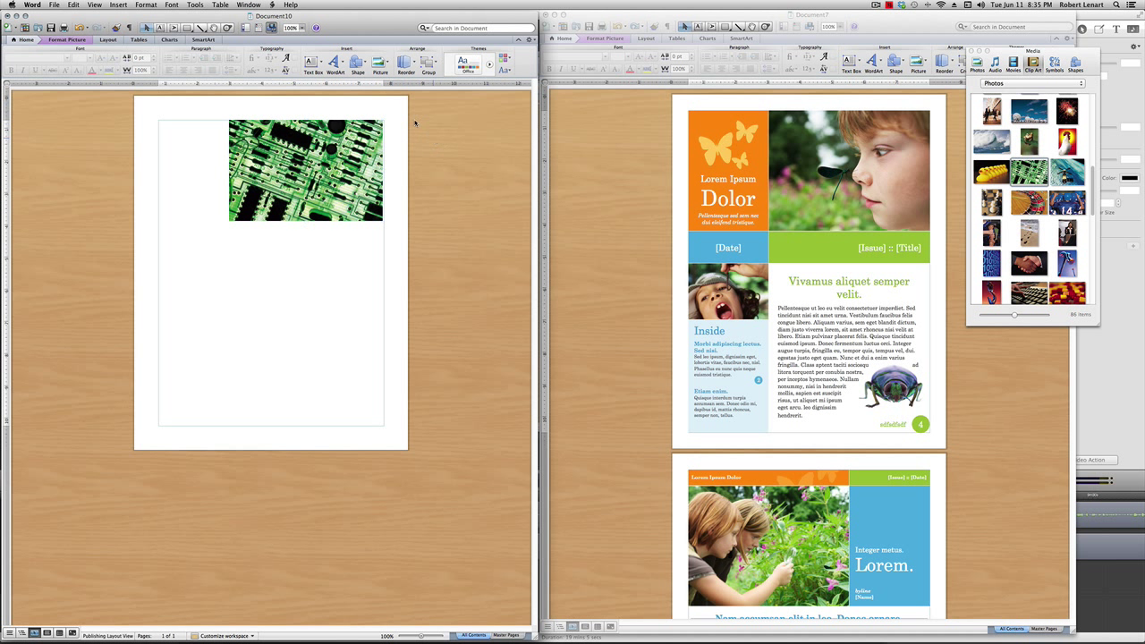
Draw a rectangle about 1.63" high and 1.75" wide below the page, and remove its shadow.
left_click(357, 63)
mouse_move(411, 87)
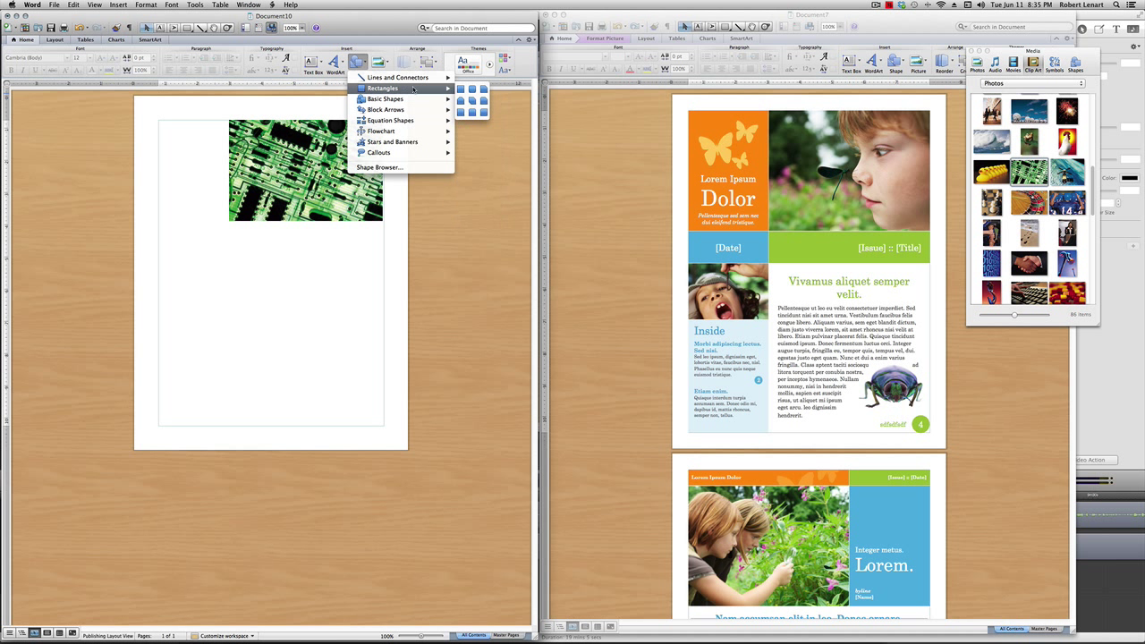
left_click(462, 89)
mouse_move(242, 275)
left_mouse_down()
mouse_move(301, 330)
mouse_move(299, 577)
mouse_move(321, 541)
mouse_move(336, 383)
mouse_move(343, 506)
left_mouse_up()
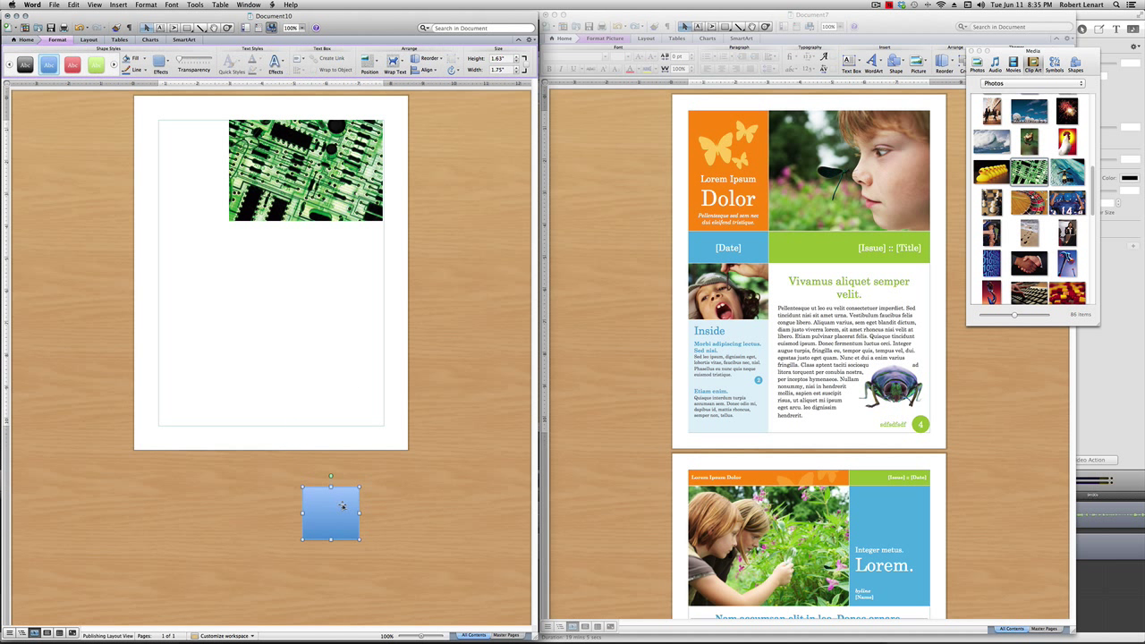
left_click(162, 62)
mouse_move(192, 80)
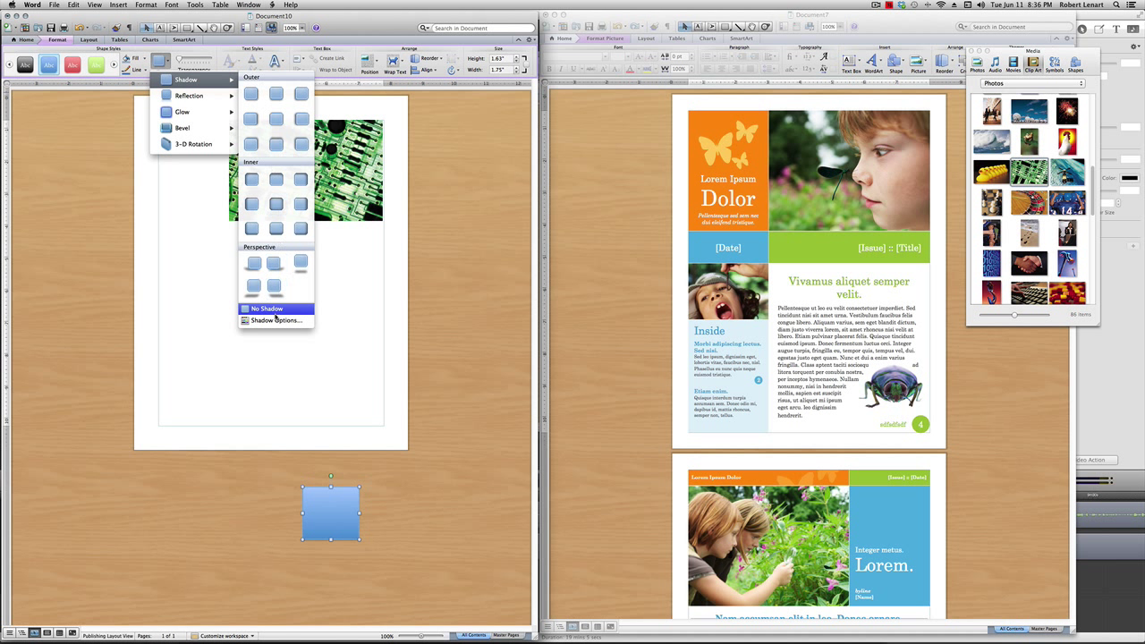
left_click(275, 313)
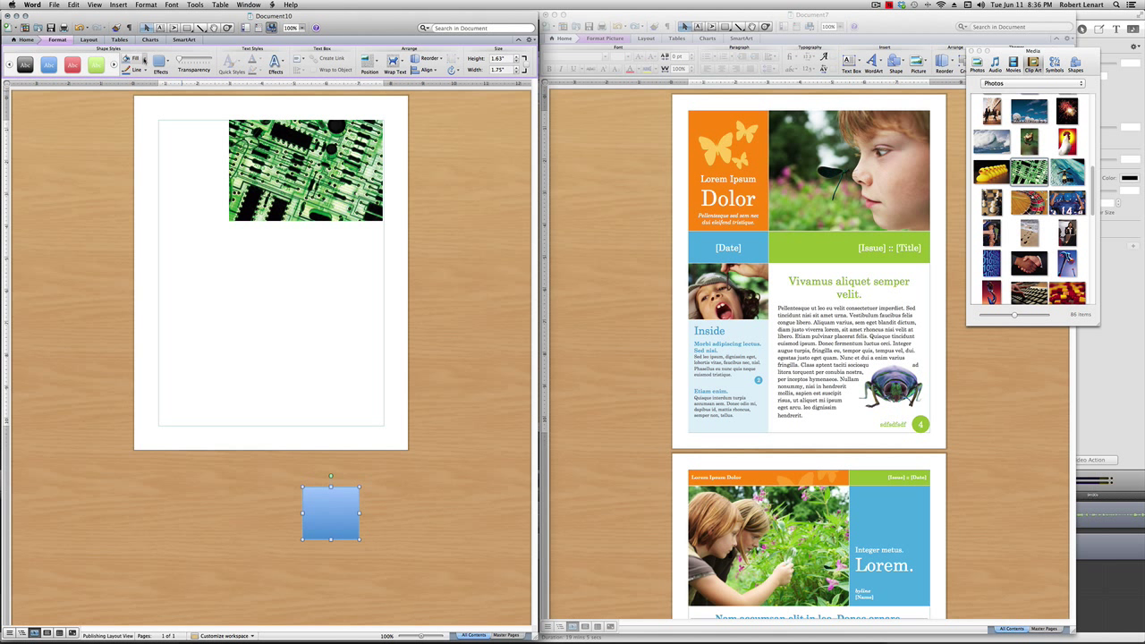
Fill the new rectangle with solid orange from the theme colors and remove its outline.
left_click(144, 59)
left_click(221, 130)
left_click(144, 59)
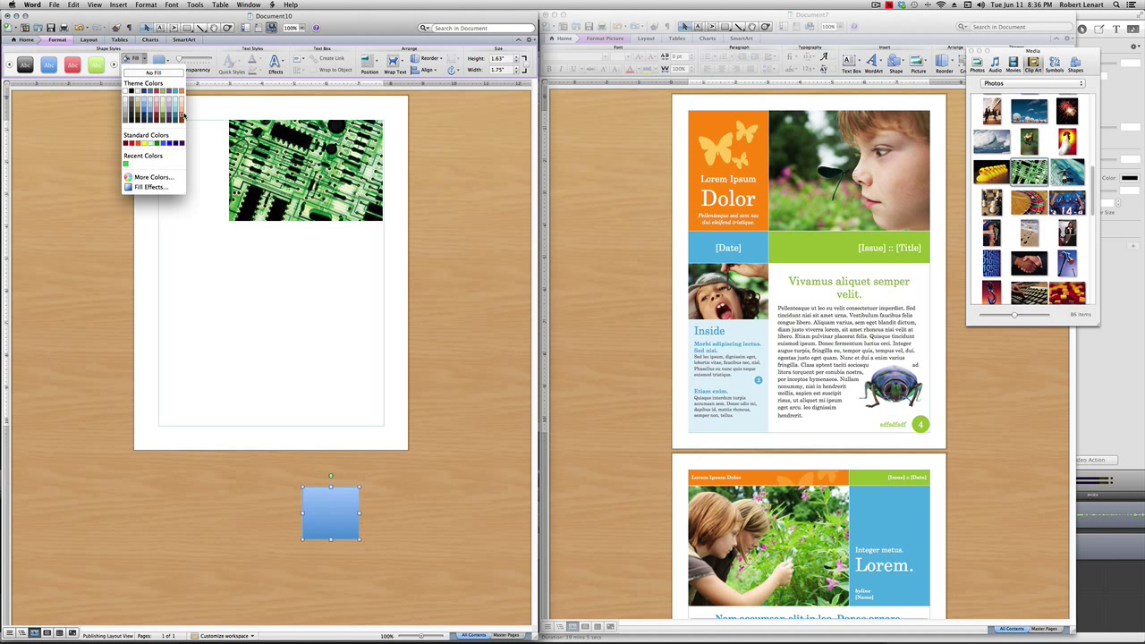
left_click(181, 115)
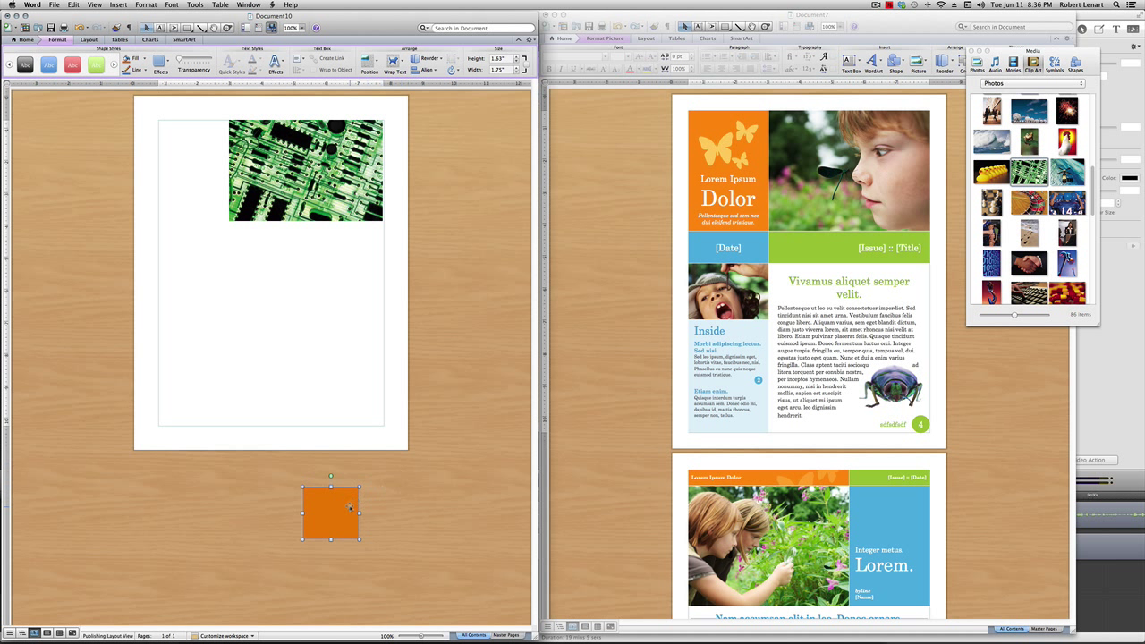
left_click(143, 70)
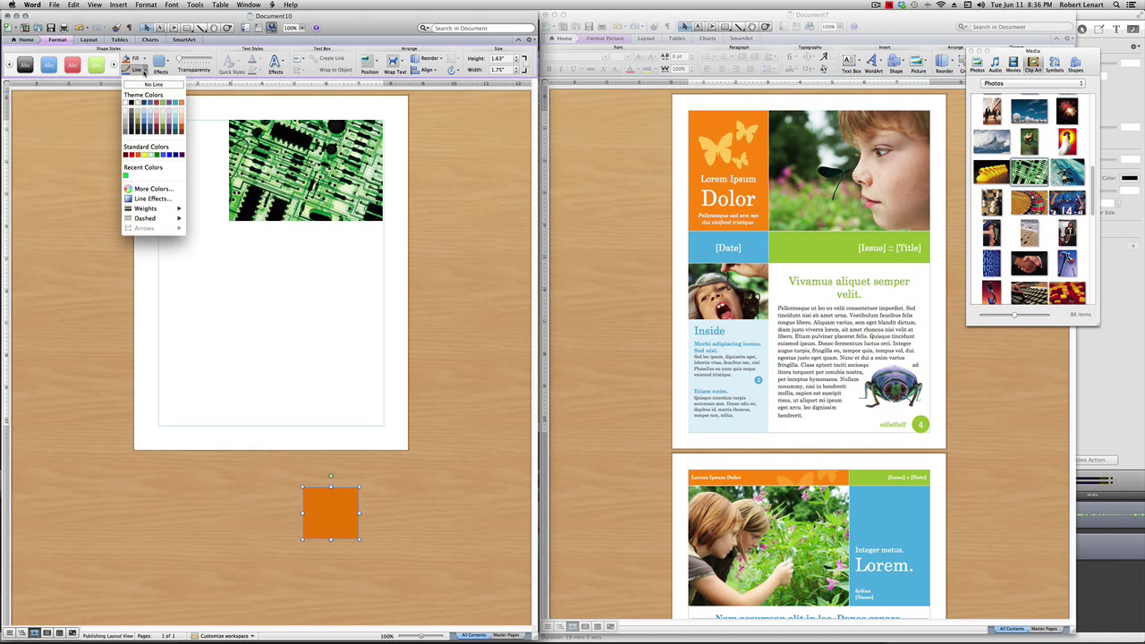
left_click(147, 84)
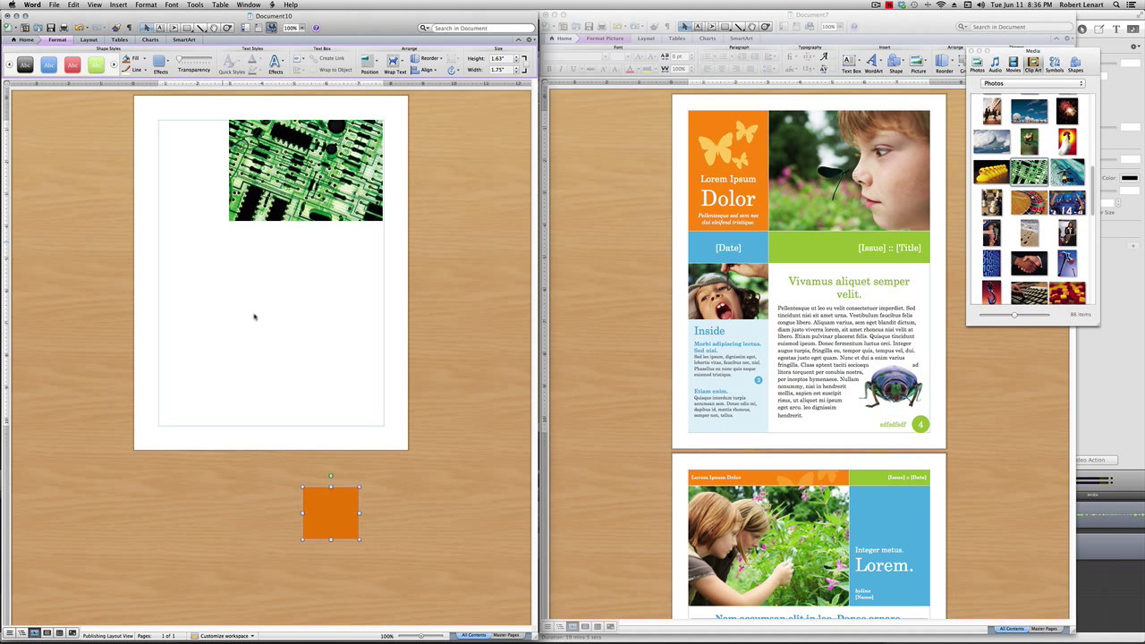
Bring the orange rectangle onto the page and give it a white outline with a 0.75 pt weight through its shape formatting.
left_click_drag(335, 511, 313, 326)
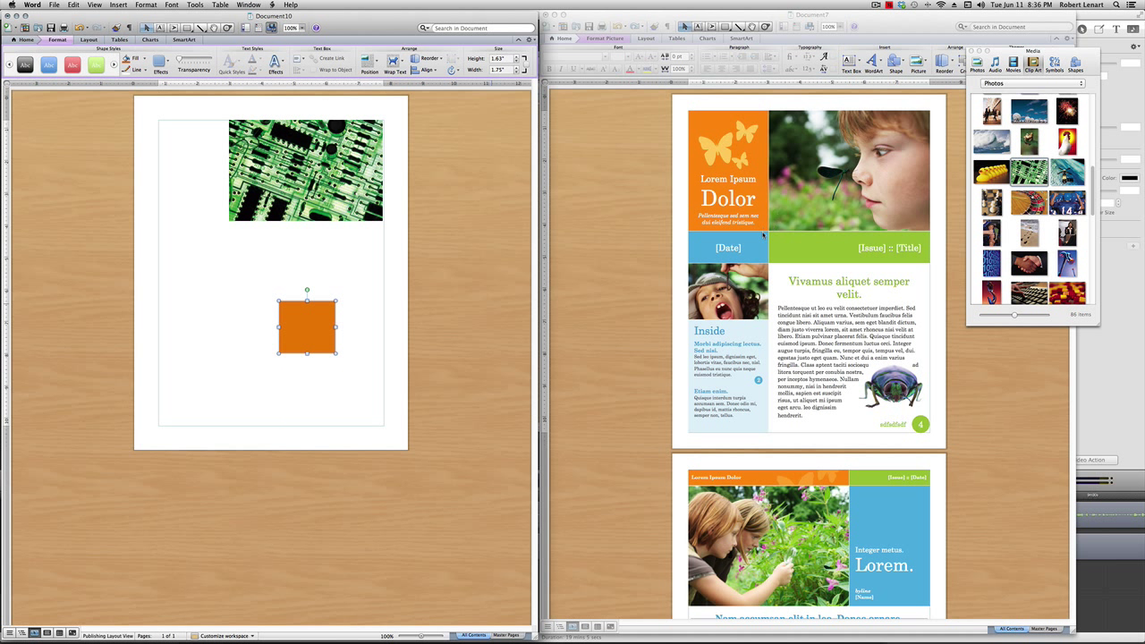
right_click(306, 311)
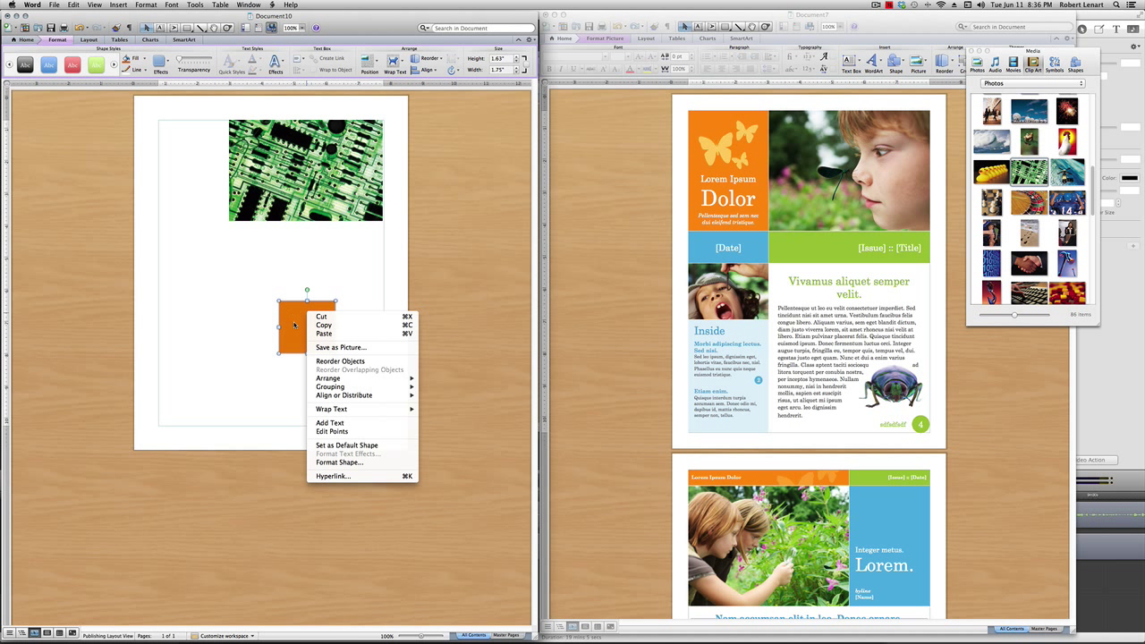
left_click(336, 463)
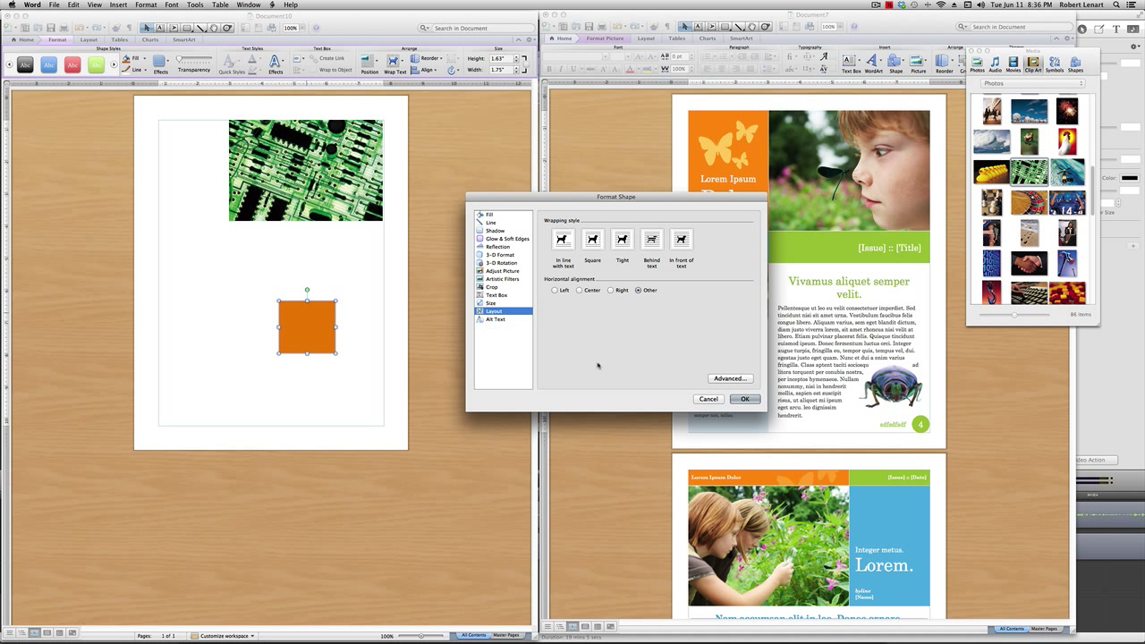
left_click(490, 223)
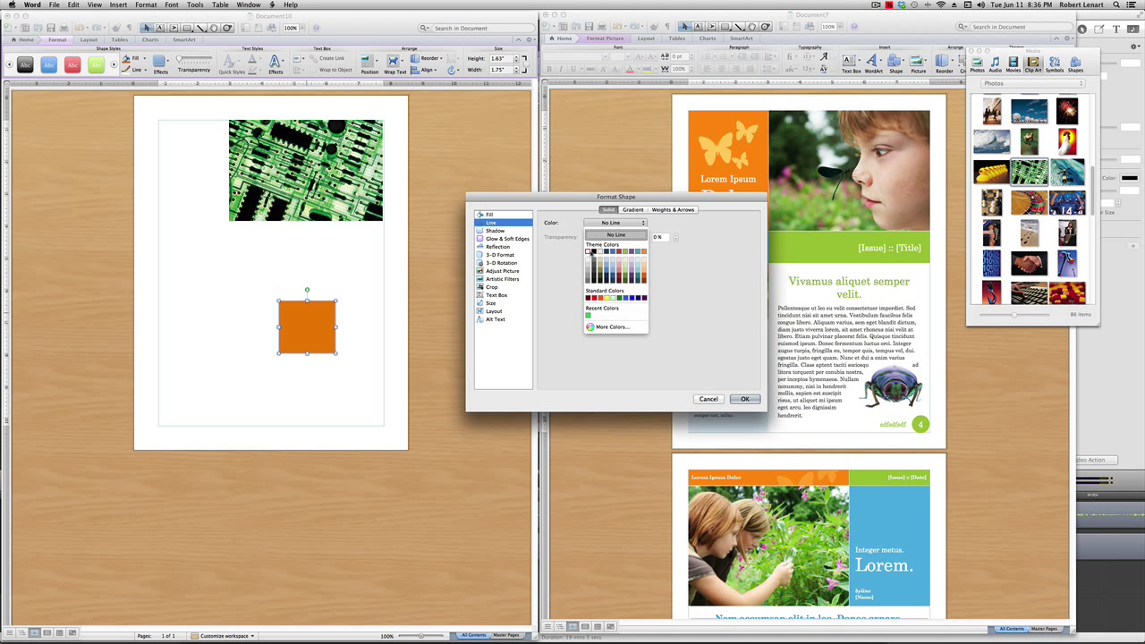
left_click(589, 252)
left_click(665, 210)
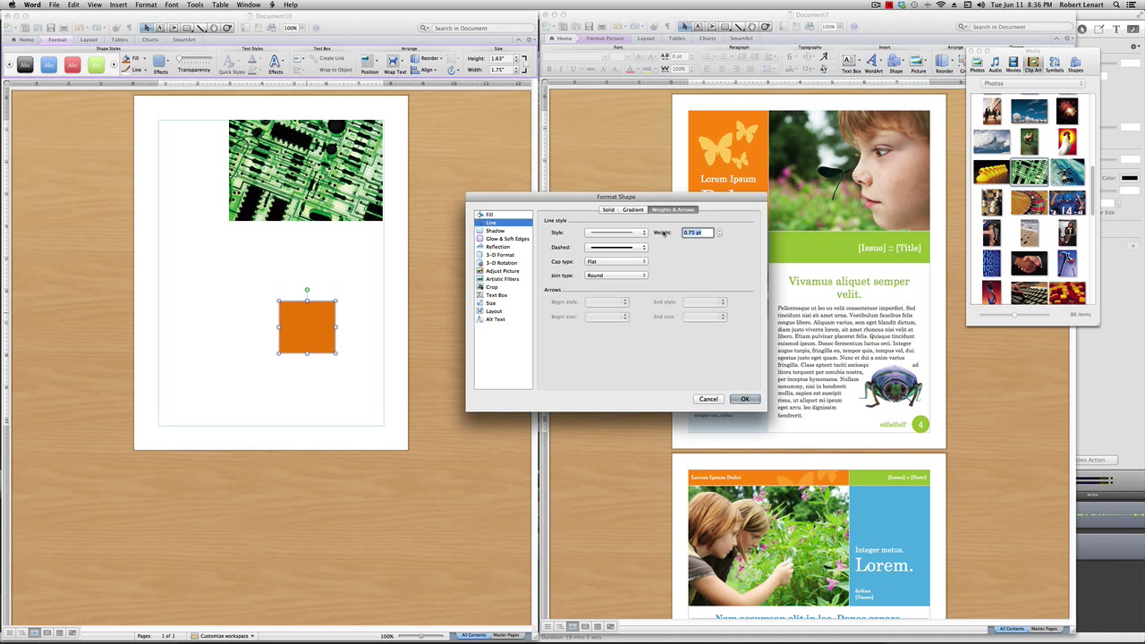
left_click(745, 399)
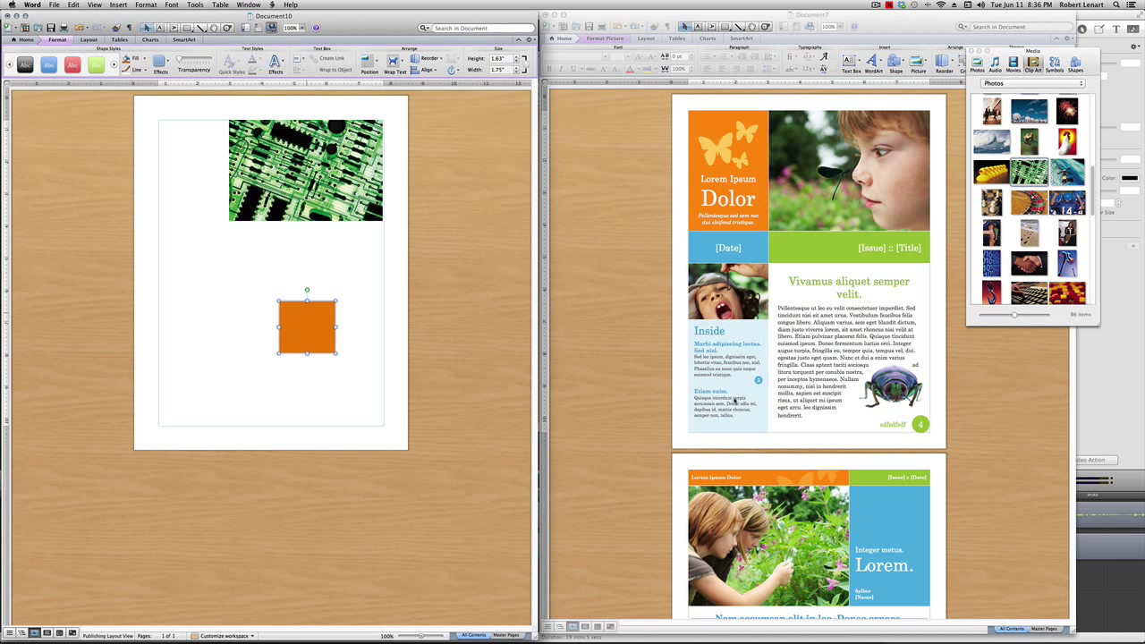
Fit the orange rectangle into the page's upper-left margin corner beside the photo, resized to 3.15" high and 2.2" wide.
left_click_drag(313, 326, 191, 144)
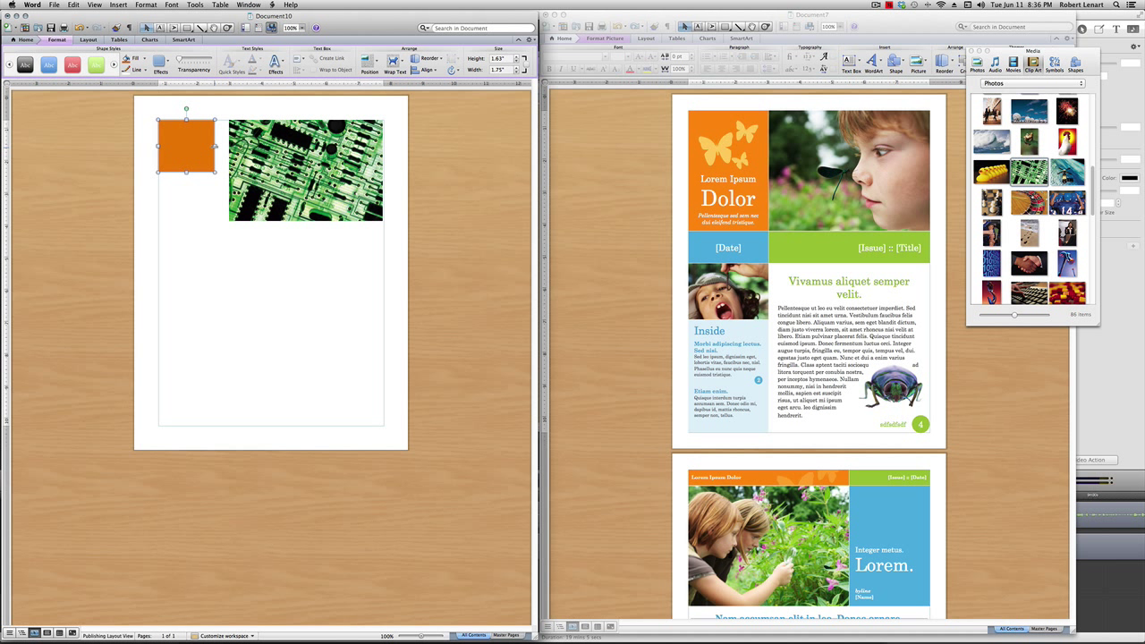
left_click_drag(215, 145, 194, 222)
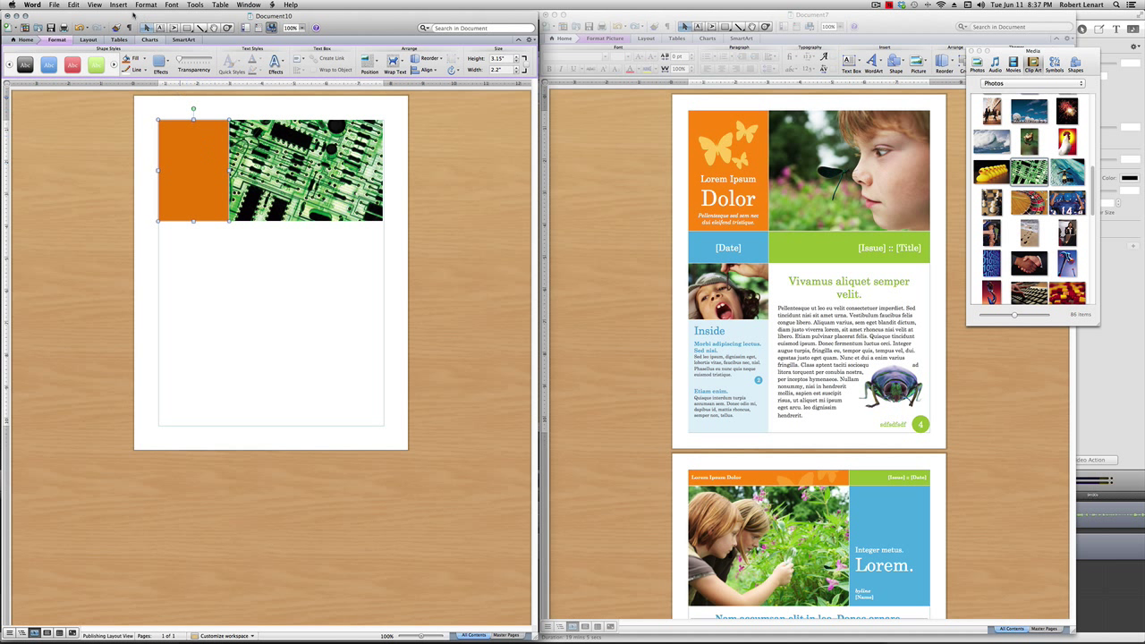
Copy the orange rectangle below itself at 1.1" high, and duplicate that copy beneath the photo at 4.78" wide.
left_click(73, 5)
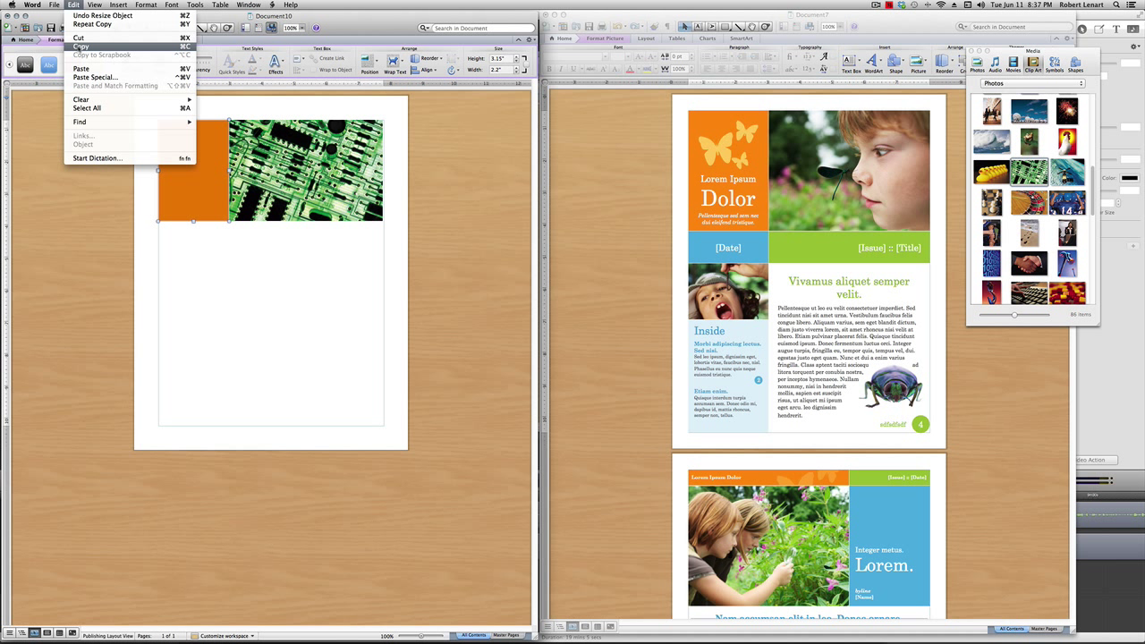
left_click(80, 45)
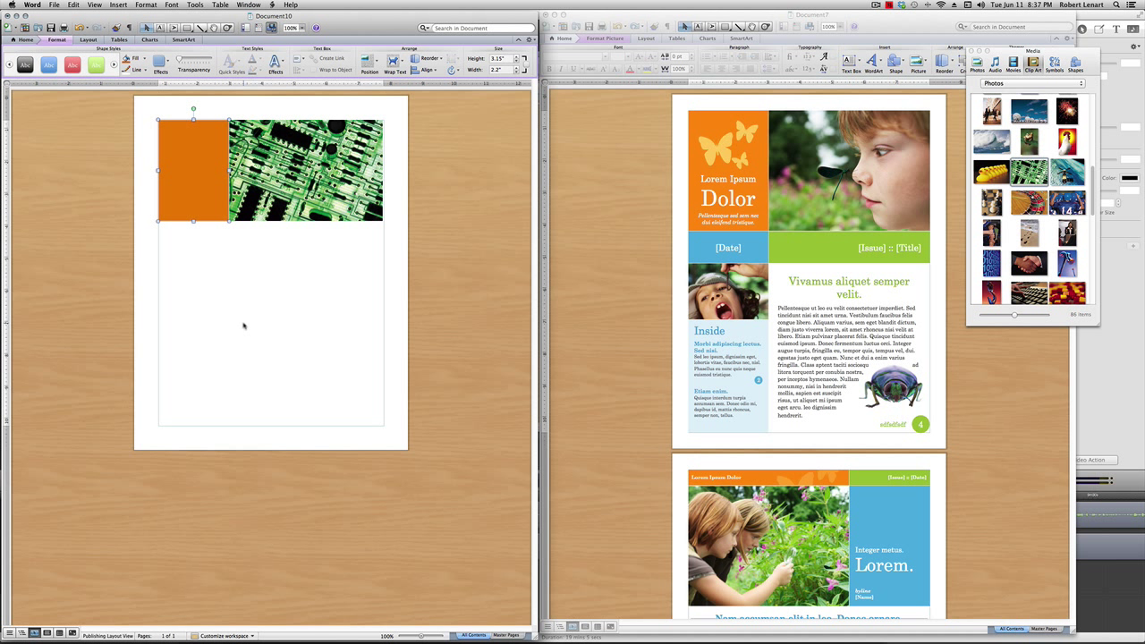
left_click(74, 4)
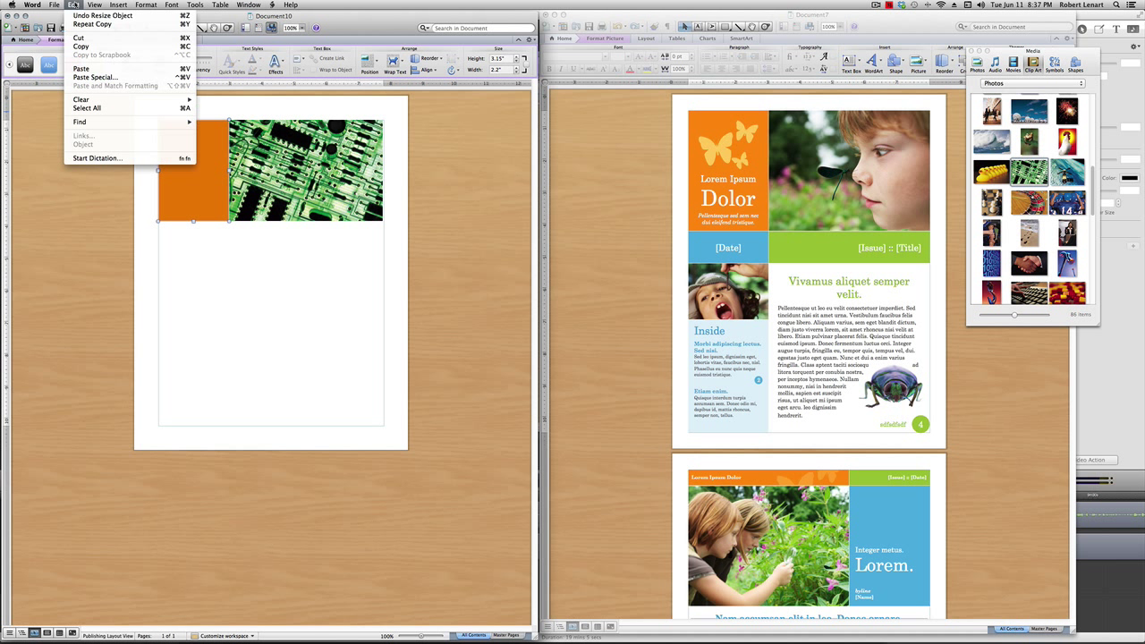
left_click(83, 68)
left_click_drag(237, 184, 190, 272)
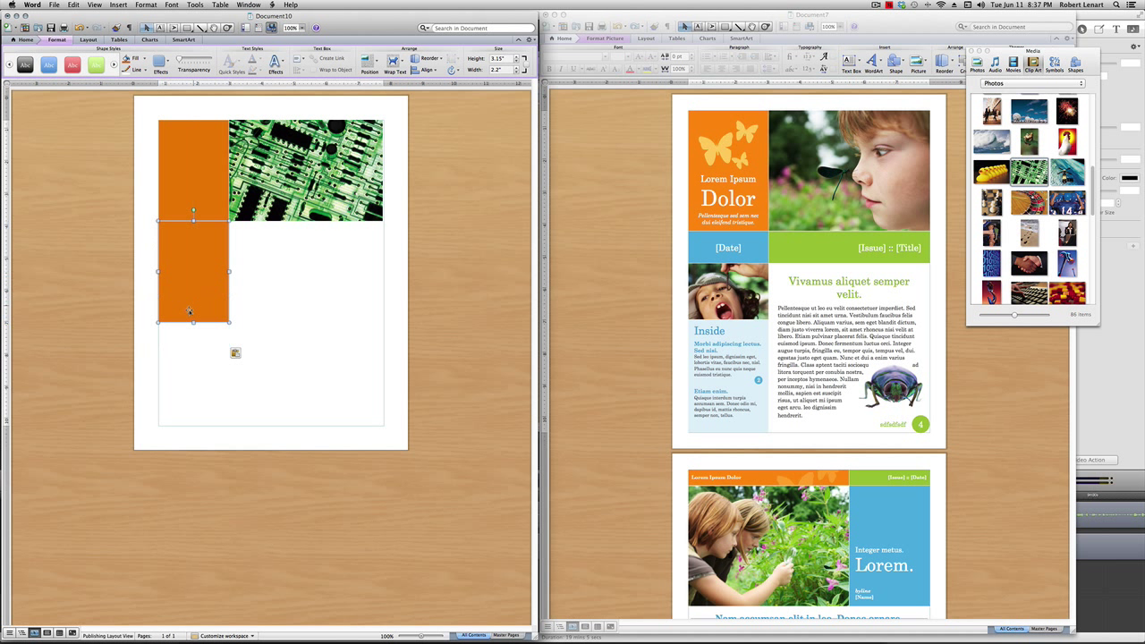
left_click_drag(193, 322, 198, 257)
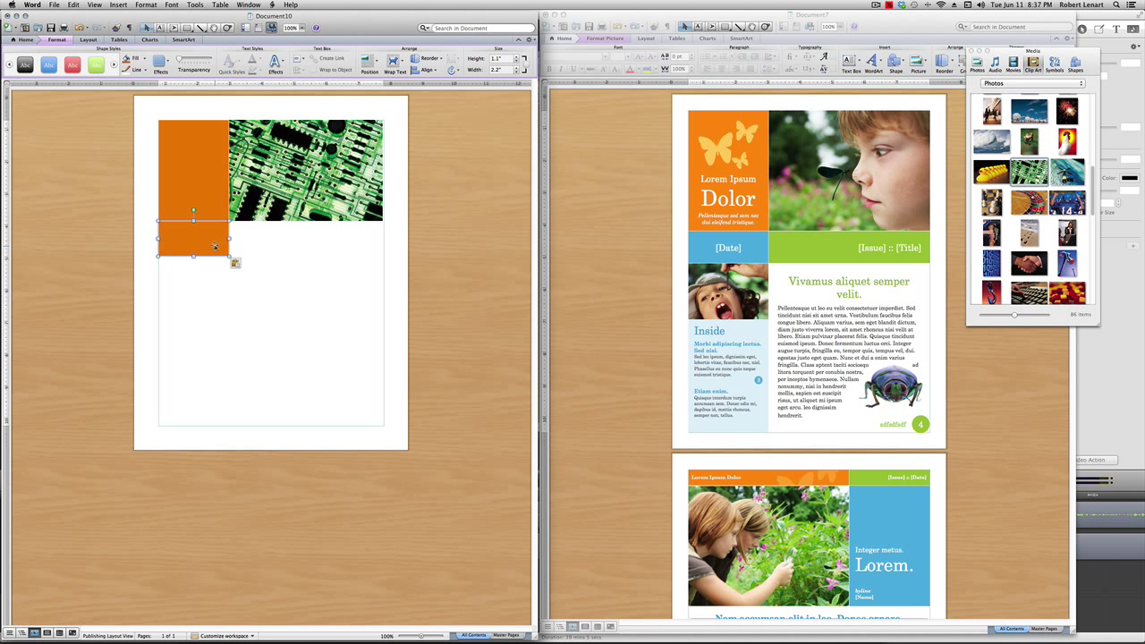
mouse_move(215, 246)
left_mouse_down()
mouse_move(280, 264)
mouse_move(305, 243)
mouse_move(229, 238)
left_mouse_up()
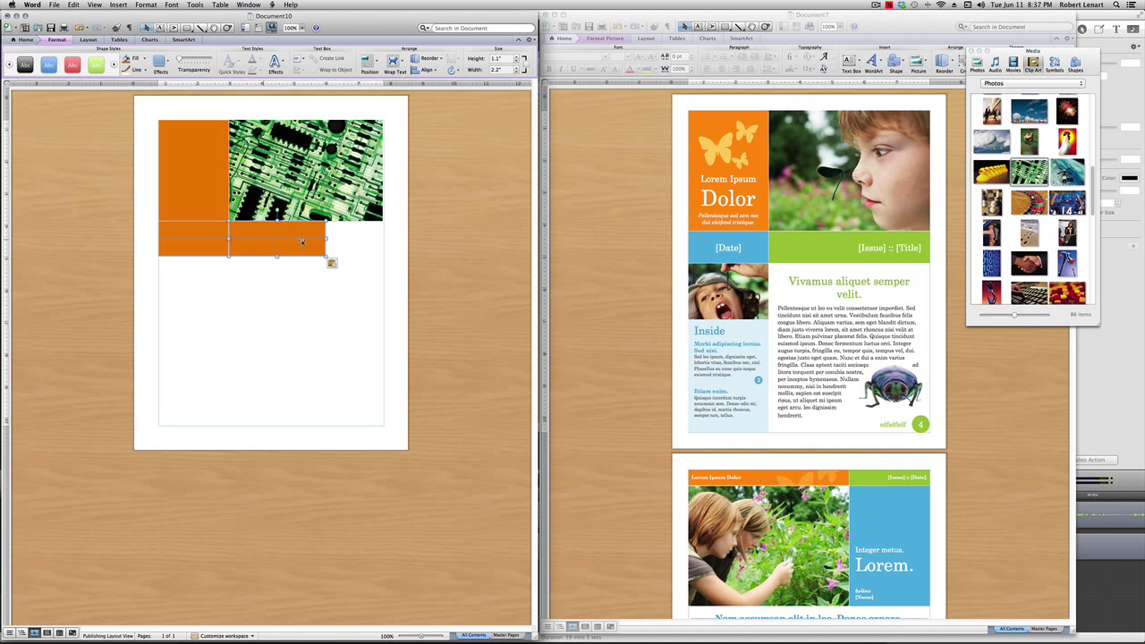
left_click_drag(325, 239, 383, 239)
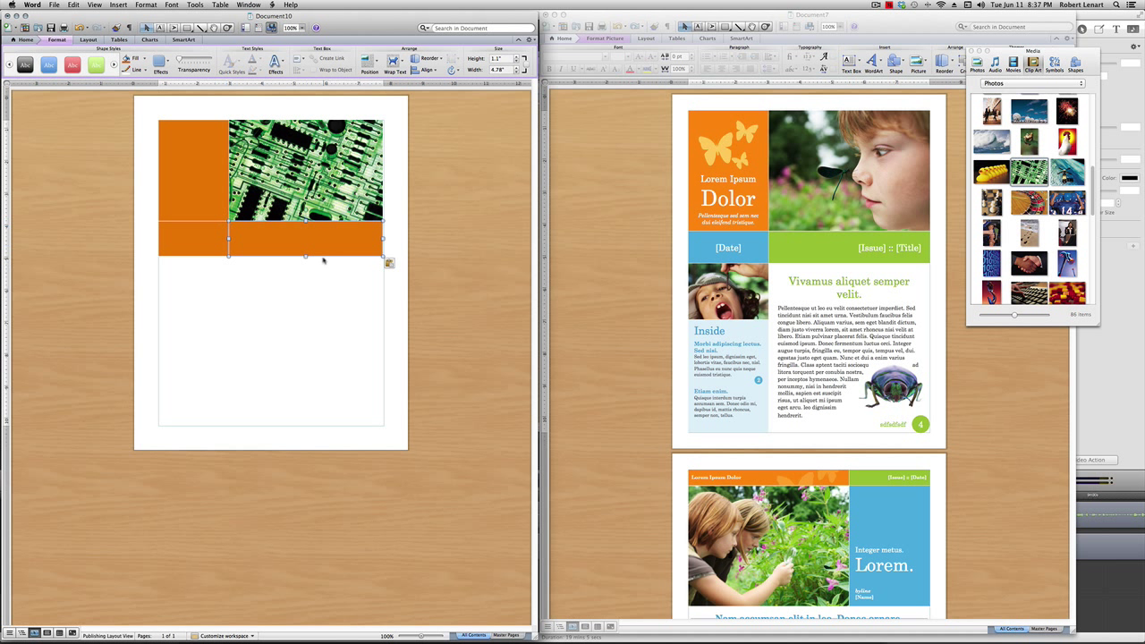
Paste another orange rectangle under the small left box and stretch it to the bottom margin, 5.27" high, as a sidebar.
left_click(201, 236)
key("super+v")
mouse_move(211, 248)
left_mouse_down()
mouse_move(206, 289)
mouse_move(193, 256)
left_mouse_up()
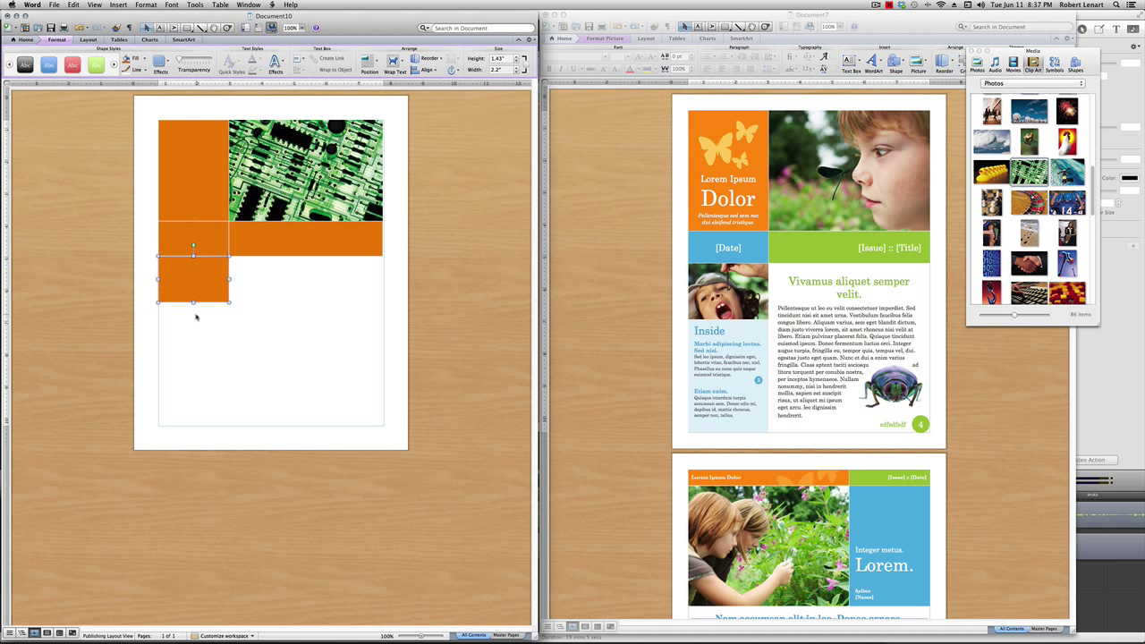
left_click_drag(193, 302, 193, 427)
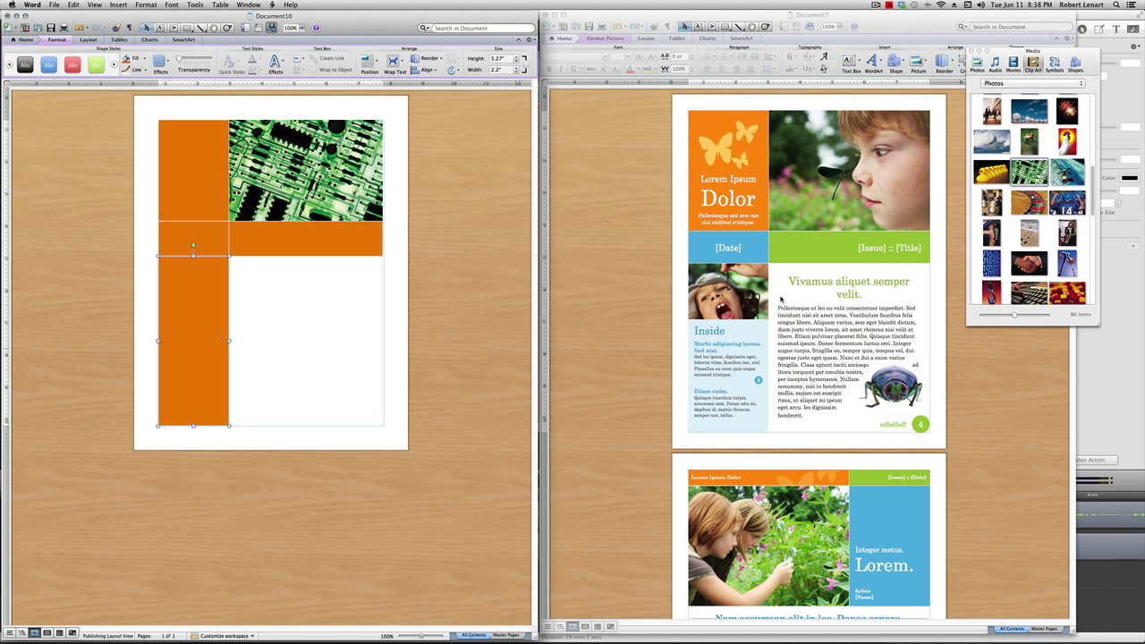
Duplicate the circuit board photo over the orange sidebar, matching the small sidebar picture in the template.
left_click(728, 268)
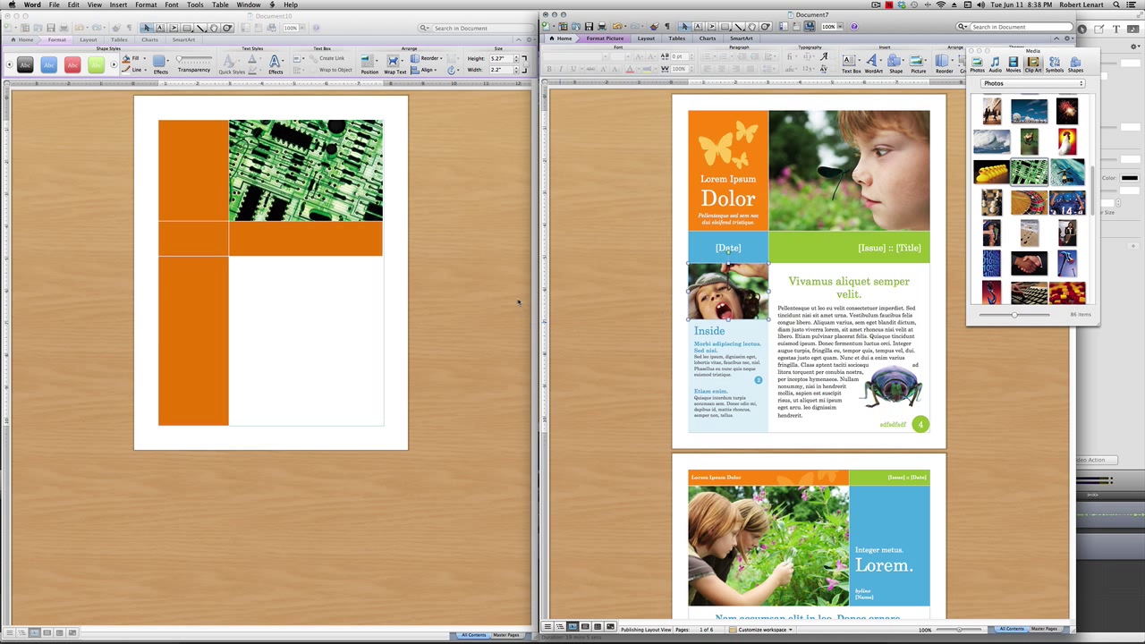
left_click(339, 172)
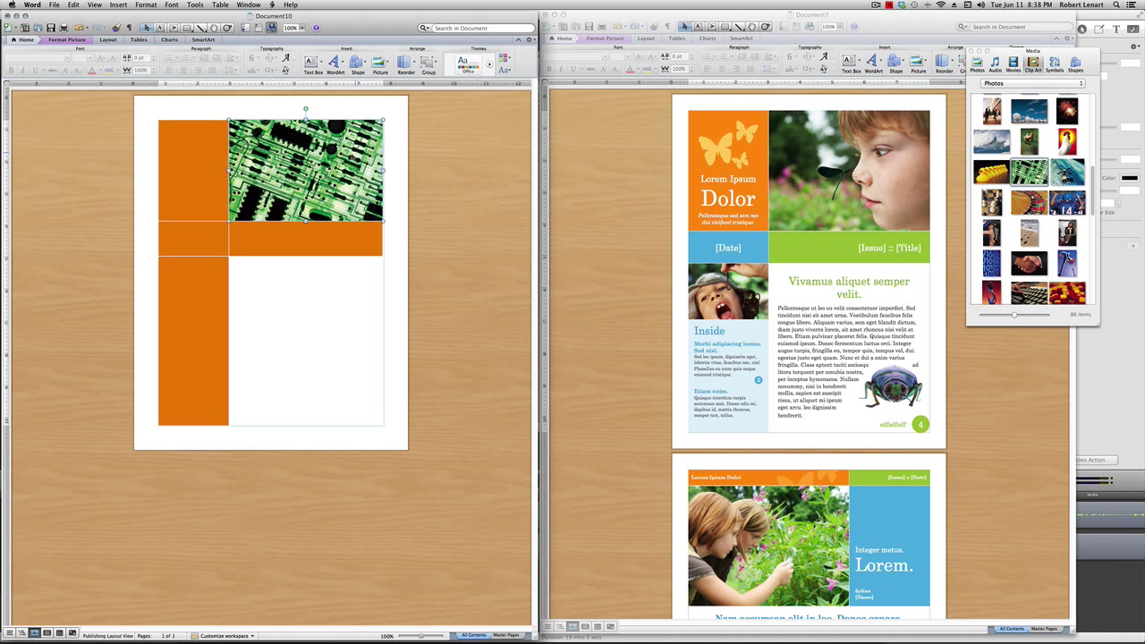
left_click_drag(339, 172, 259, 328)
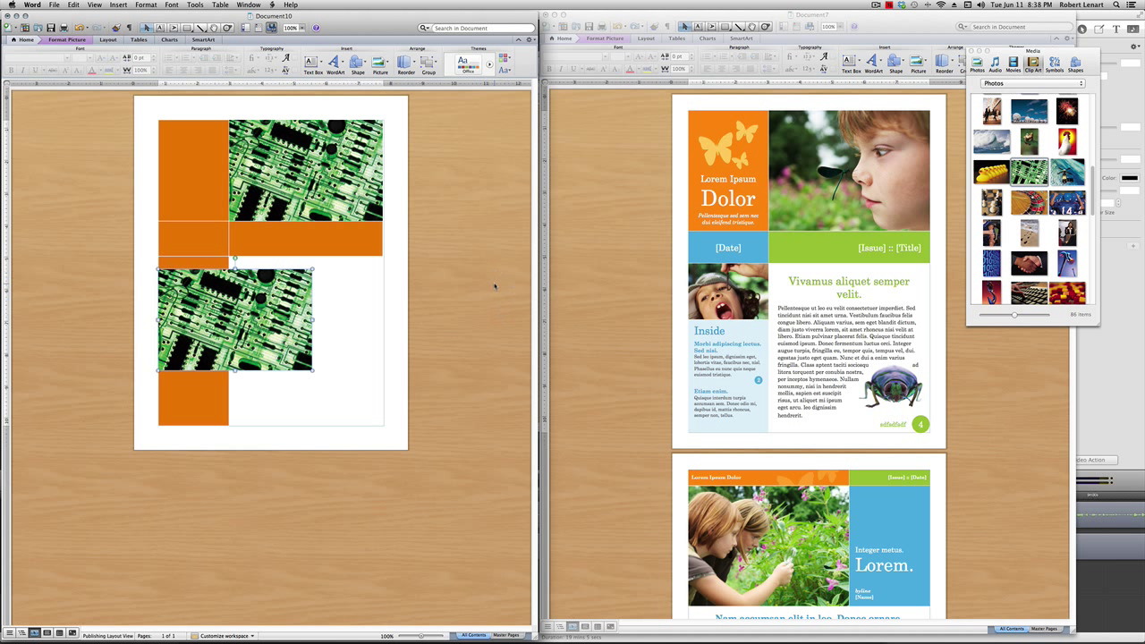
Try layering a duplicate of the wide orange band with the lower photo by reordering the objects, and delete the duplicate.
left_click(195, 236)
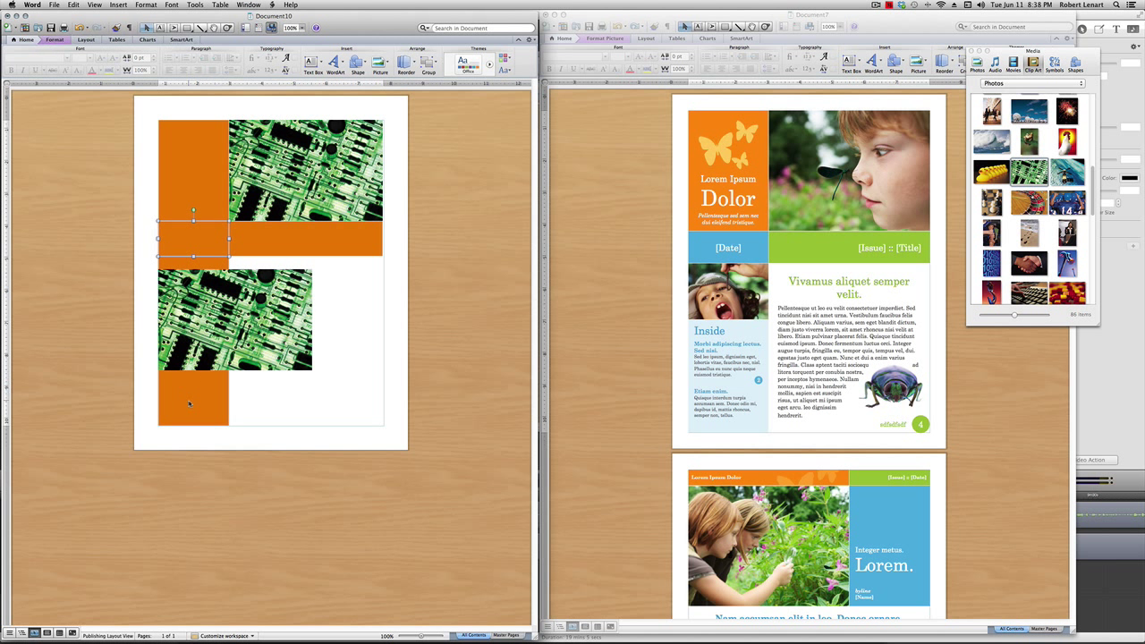
left_click(326, 247)
left_click_drag(326, 244, 327, 335)
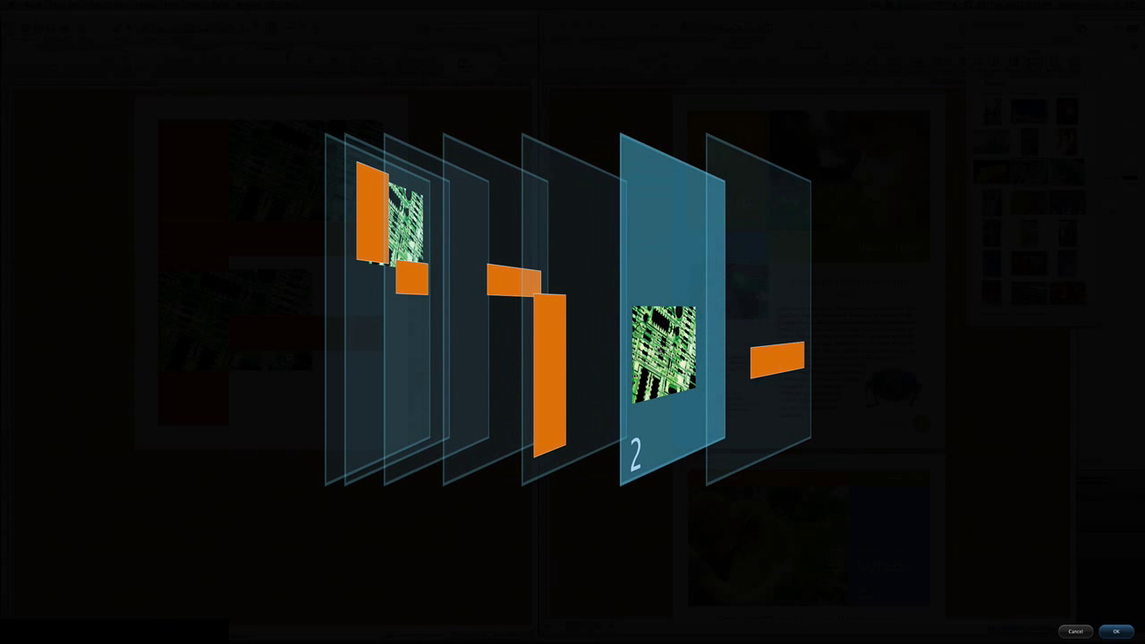
left_click_drag(674, 349, 725, 349)
left_click(1115, 631)
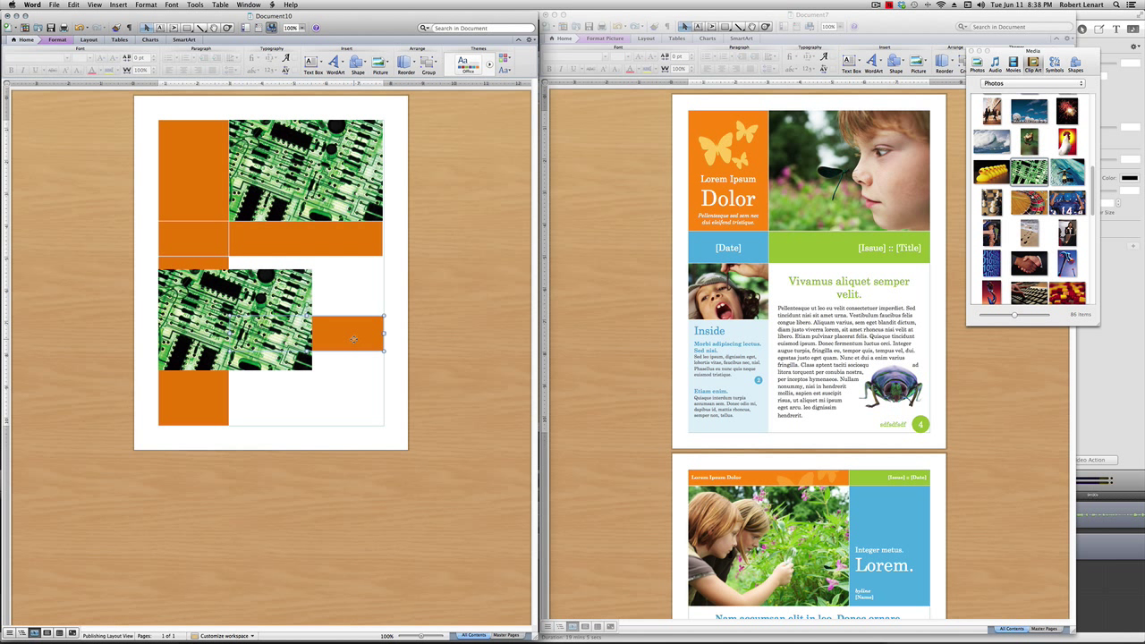
key("Delete")
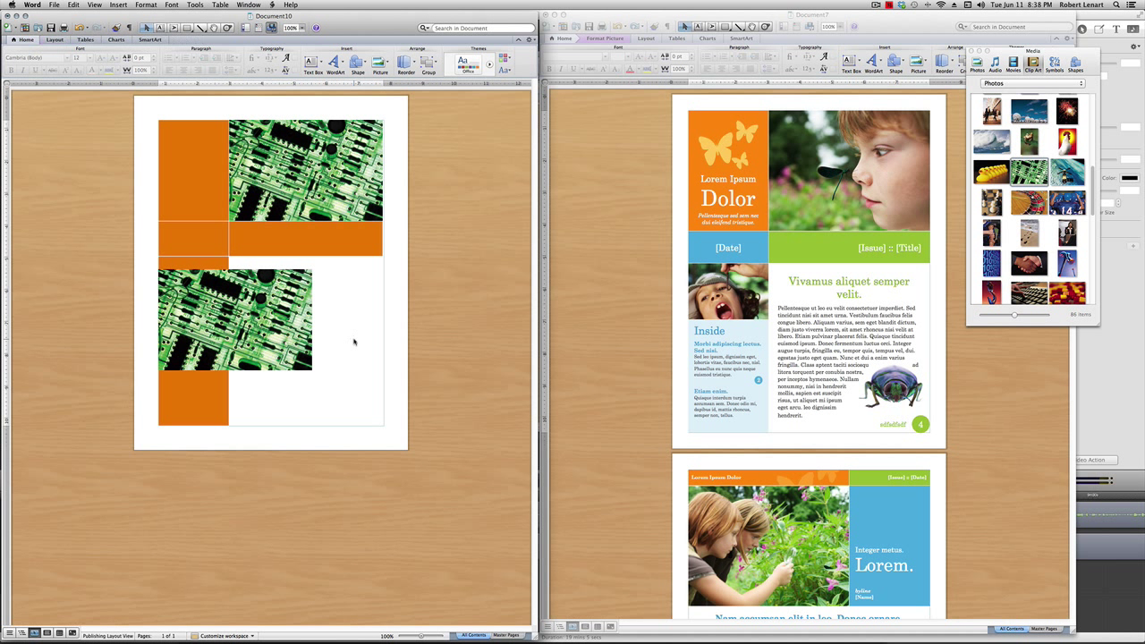
Align the lower circuit board photo with the top of the orange sidebar and narrow it to the sidebar's width.
left_click(307, 324)
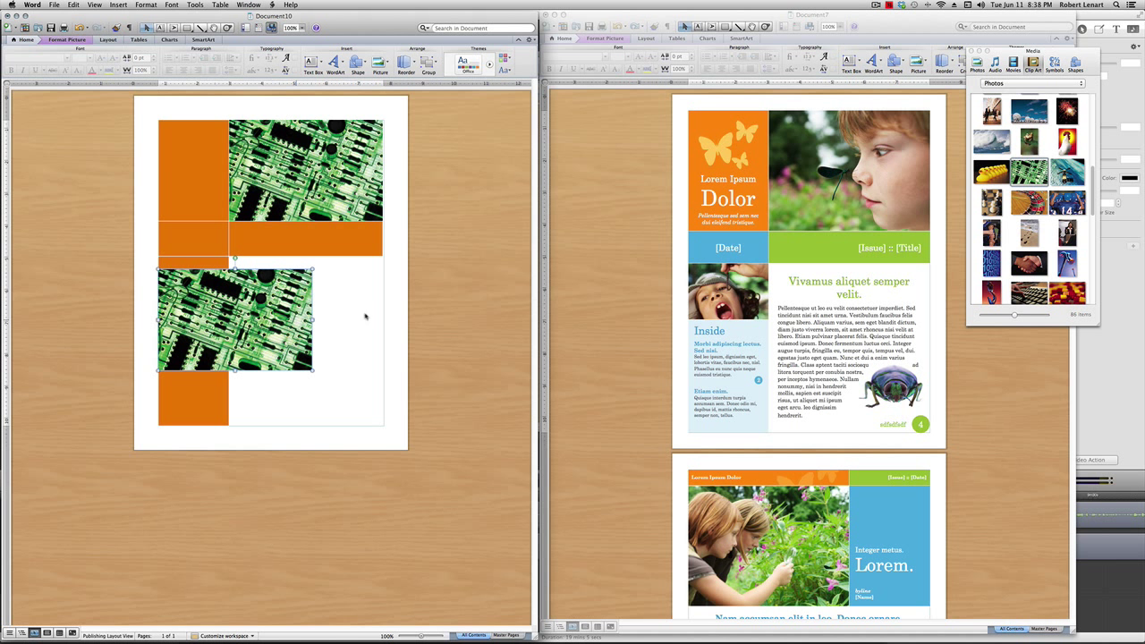
left_click_drag(201, 305, 202, 292)
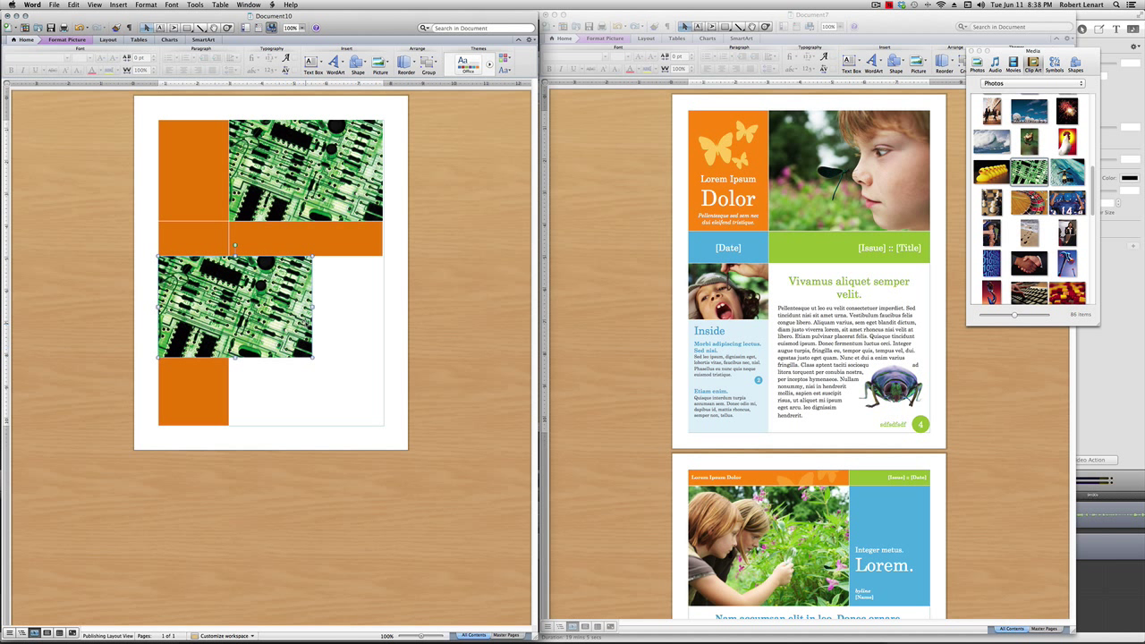
left_click_drag(311, 306, 229, 310)
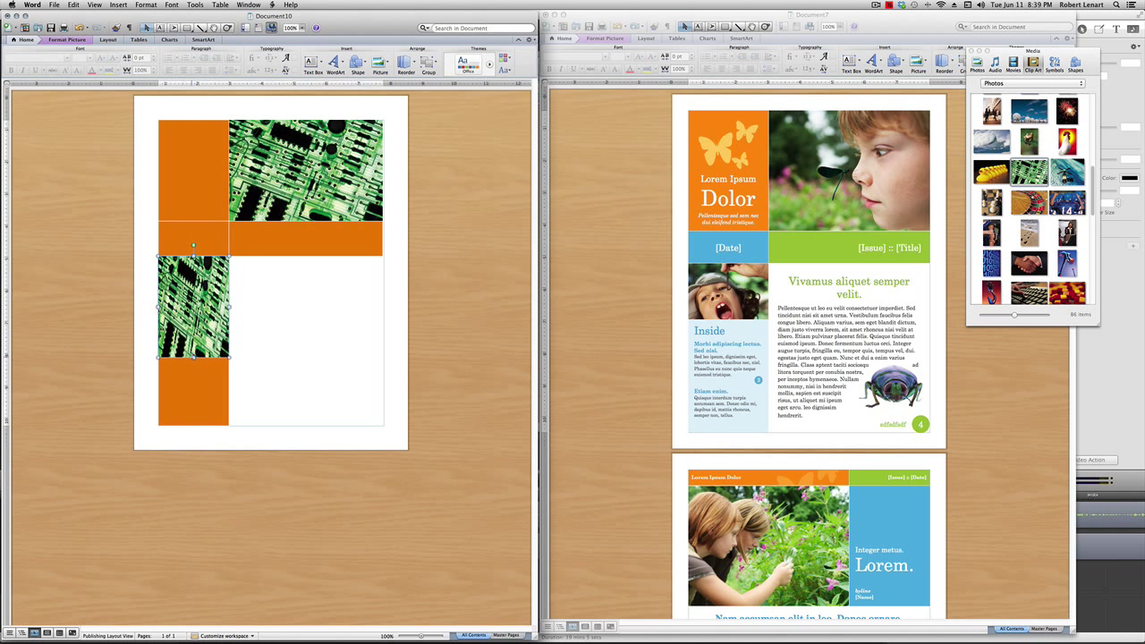
Shorten the lower circuit board photo and replace it with the handshake clip art photo, aligned with the top of the orange sidebar.
left_click_drag(193, 358, 193, 312)
left_click(286, 309)
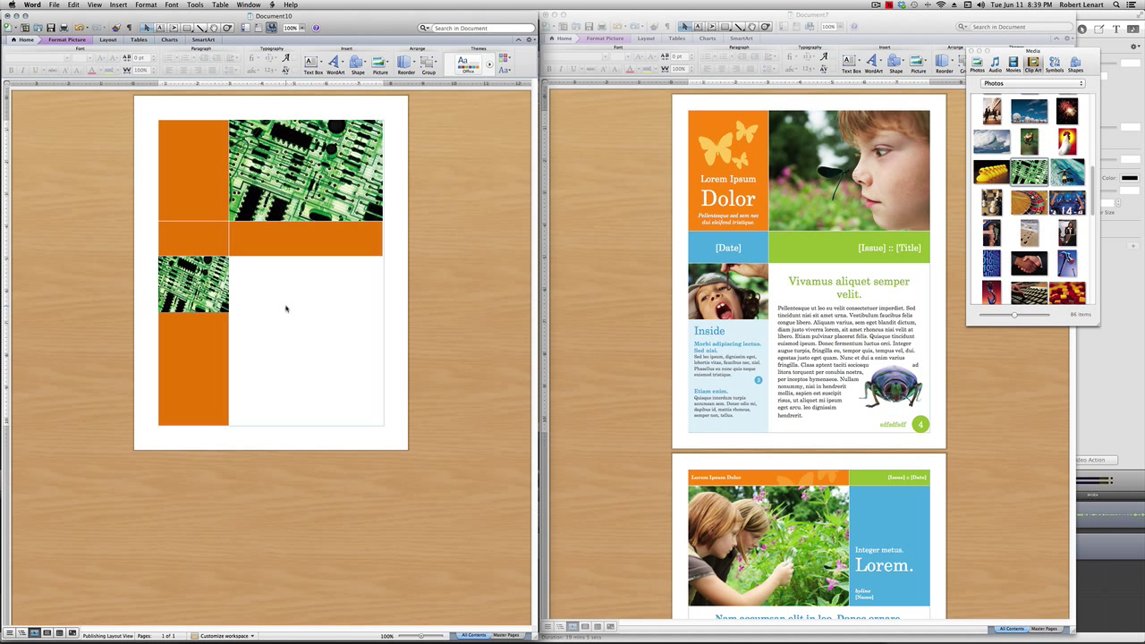
left_click(213, 284)
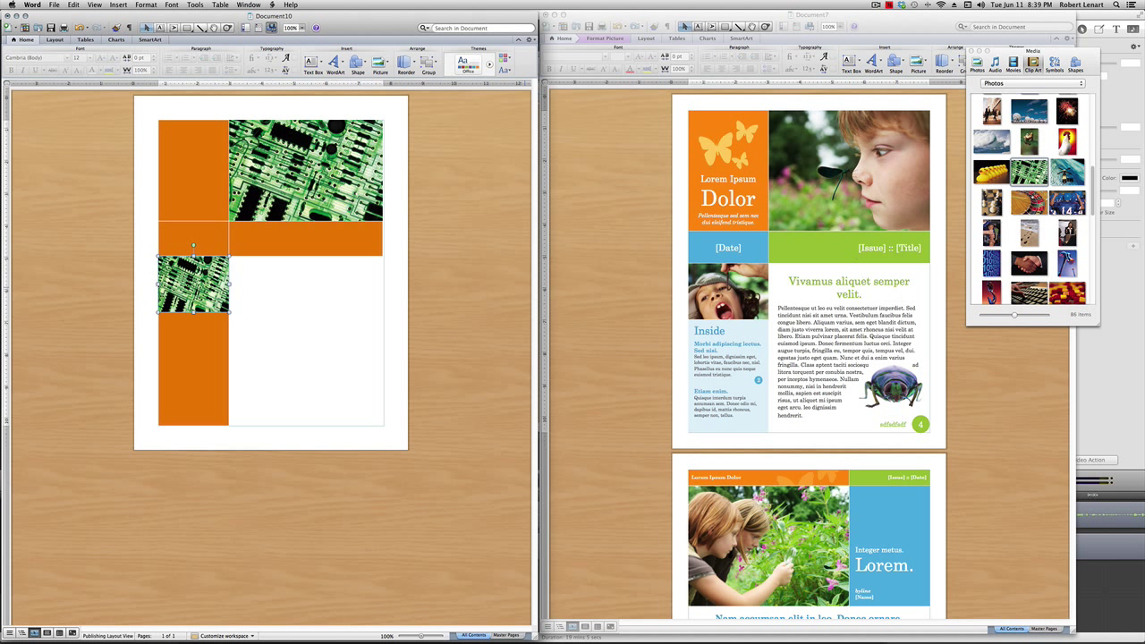
left_click_drag(1028, 263, 204, 288)
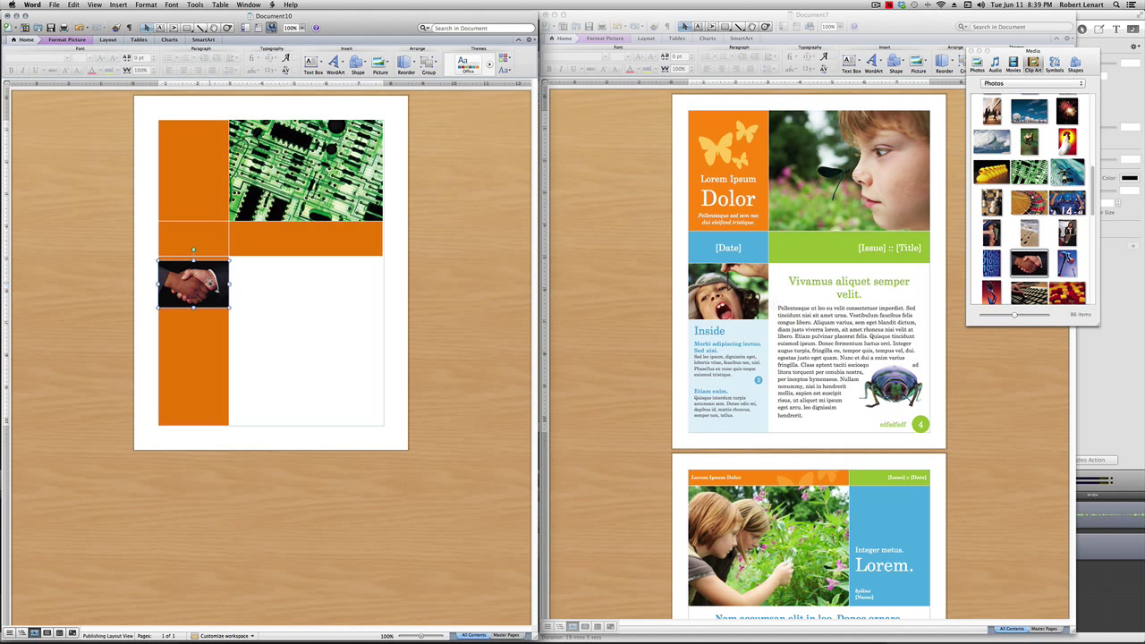
left_click_drag(210, 283, 210, 279)
left_click(286, 297)
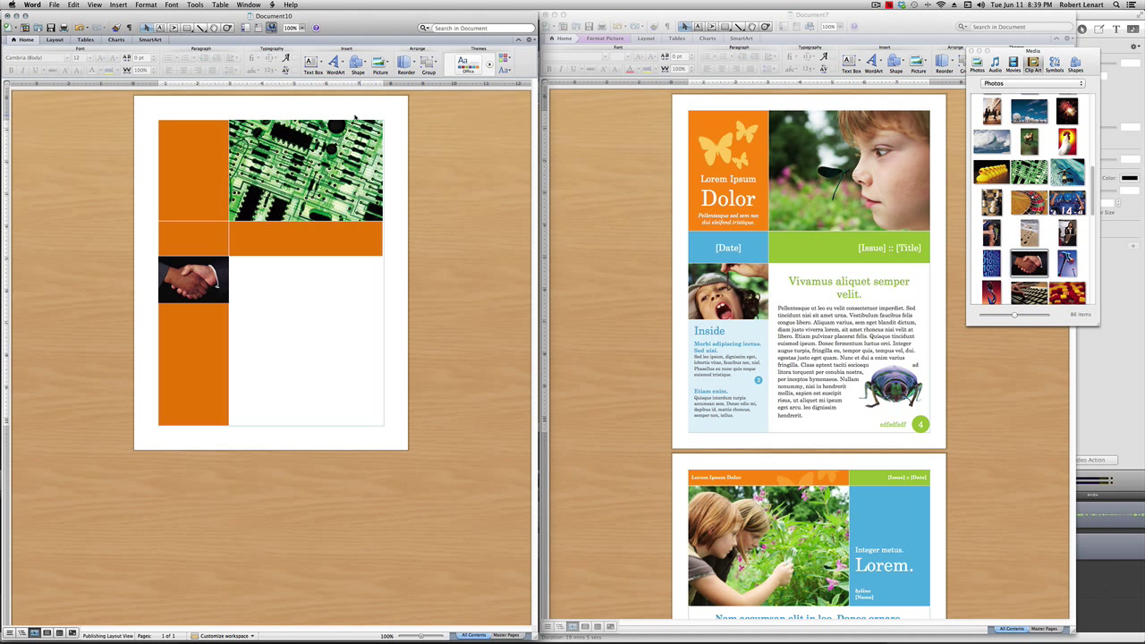
Draw a body text box about 4.78" wide and 2.94" high beside the orange sidebar, starting level with the handshake photo's lower edge.
left_click(312, 61)
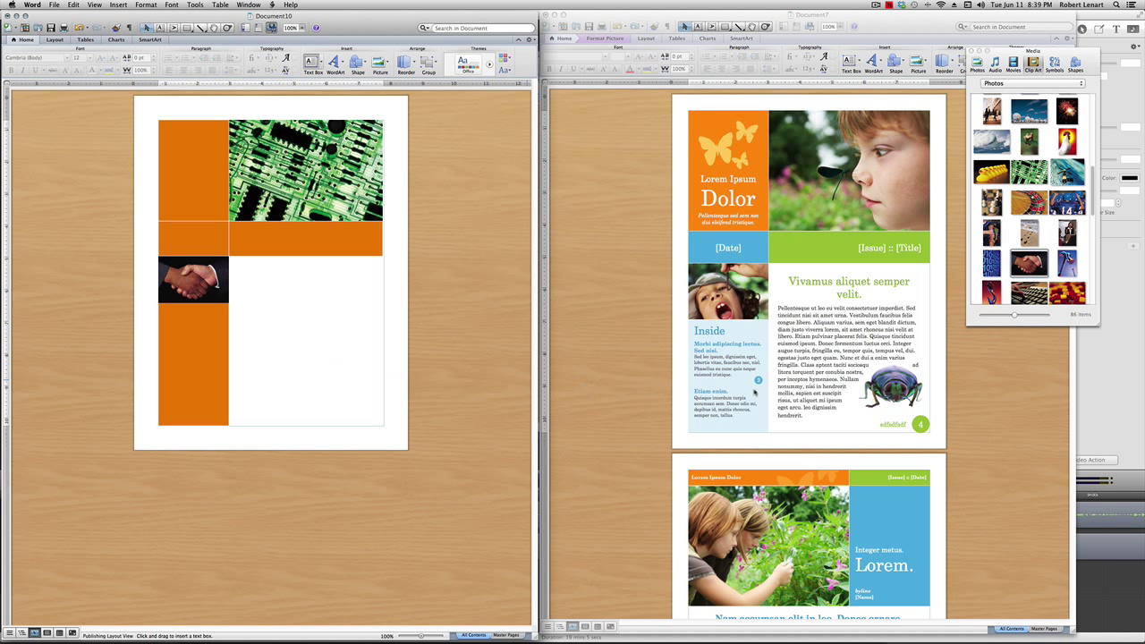
left_click_drag(230, 303, 383, 398)
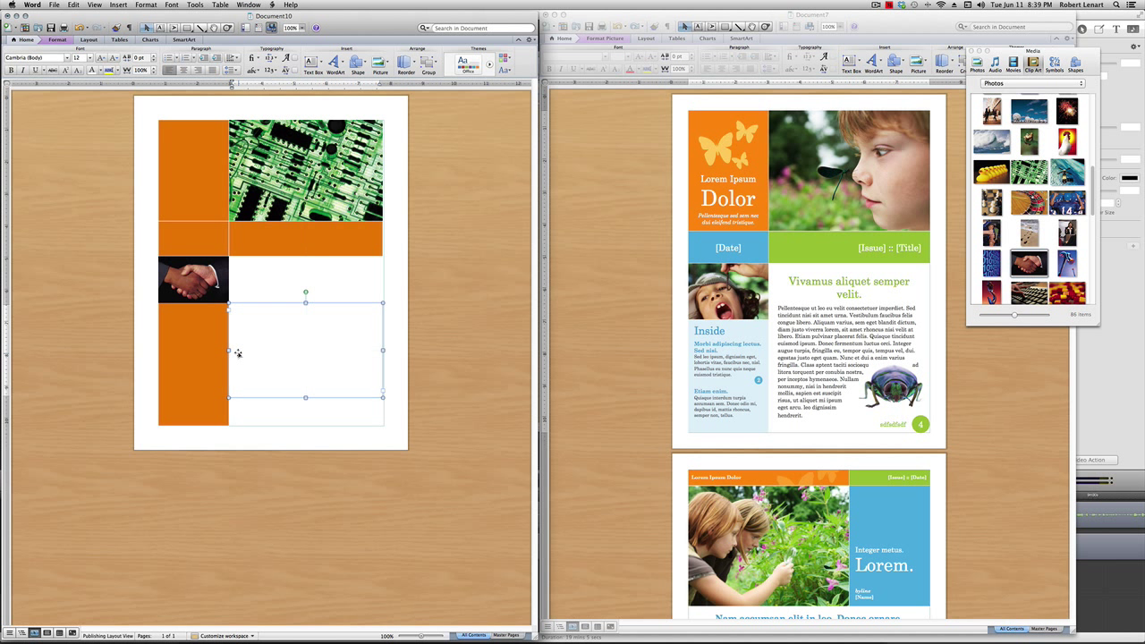
Try filling the body text box with one paragraph of filler text from FillerText.com in Safari, and undo the insertion.
key("super+Tab")
key("super+Tab")
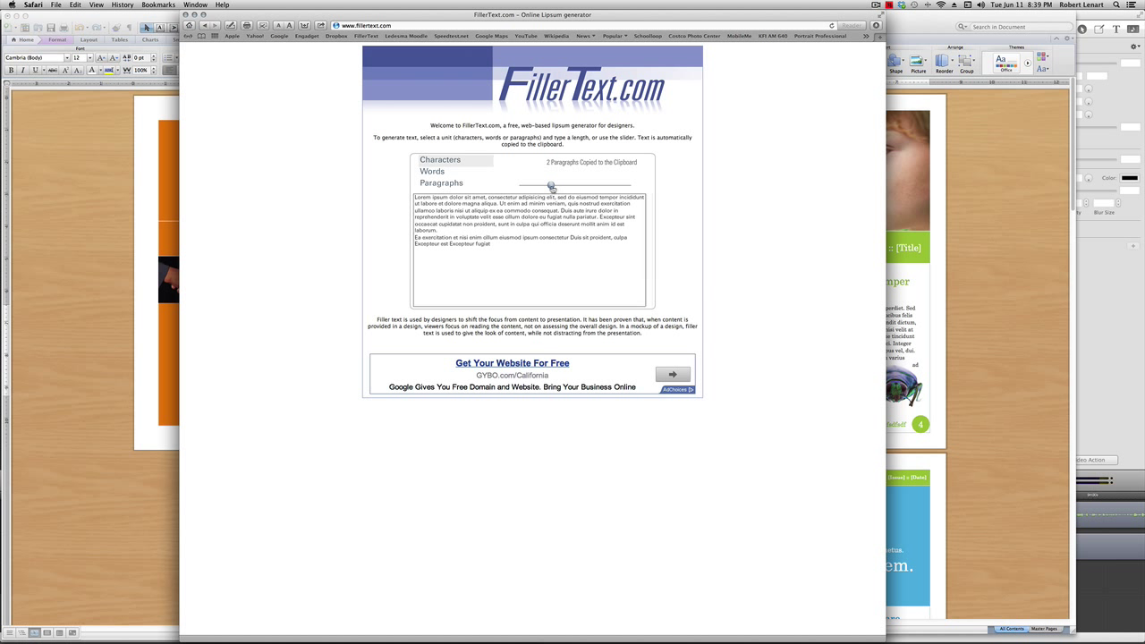
mouse_move(550, 186)
left_mouse_down()
mouse_move(497, 186)
mouse_move(549, 186)
left_mouse_up()
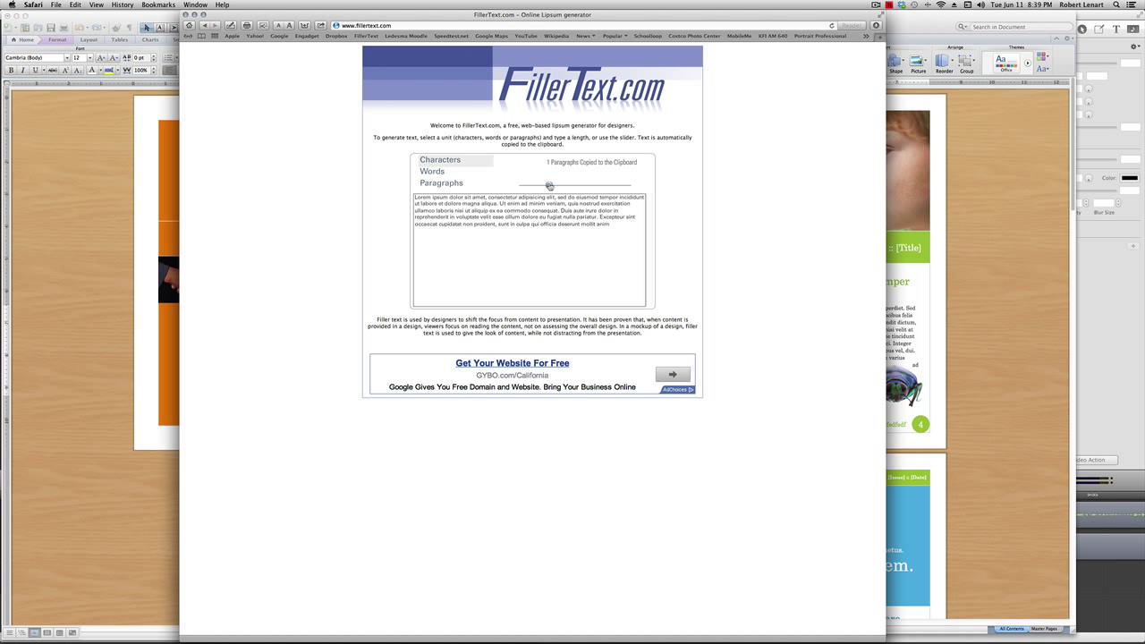
key("super+Tab")
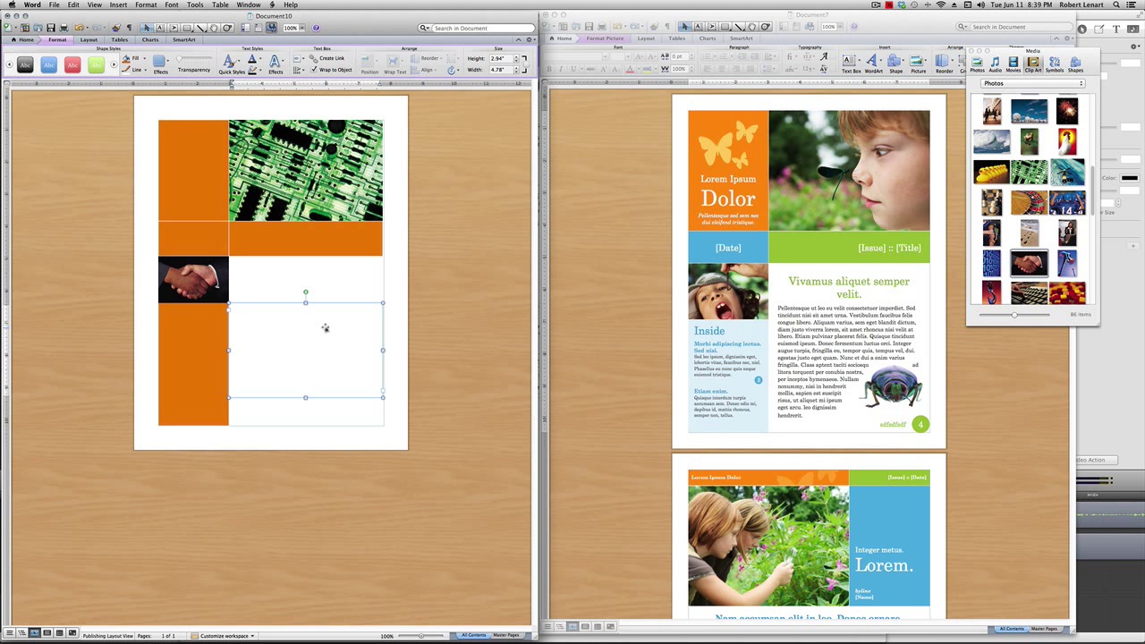
type("Lorem ipsum dolor sit amet, consectetur adipisicing elit, sed do eiusmod tempor incididunt ut labore et dolore magna aliqua. Ut enim ad minim veniam, quis nostrud exercitation ullamco laboris nisi ut aliquip ex ea commodo consequat. Duis aute irure dolor in reprehenderit in voluptate velit esse cillum dolore eu fugiat nulla pariatur. Excepteur sint occaecat cupidatat non proident, sunt in culpa qui officia deserunt mollit anim")
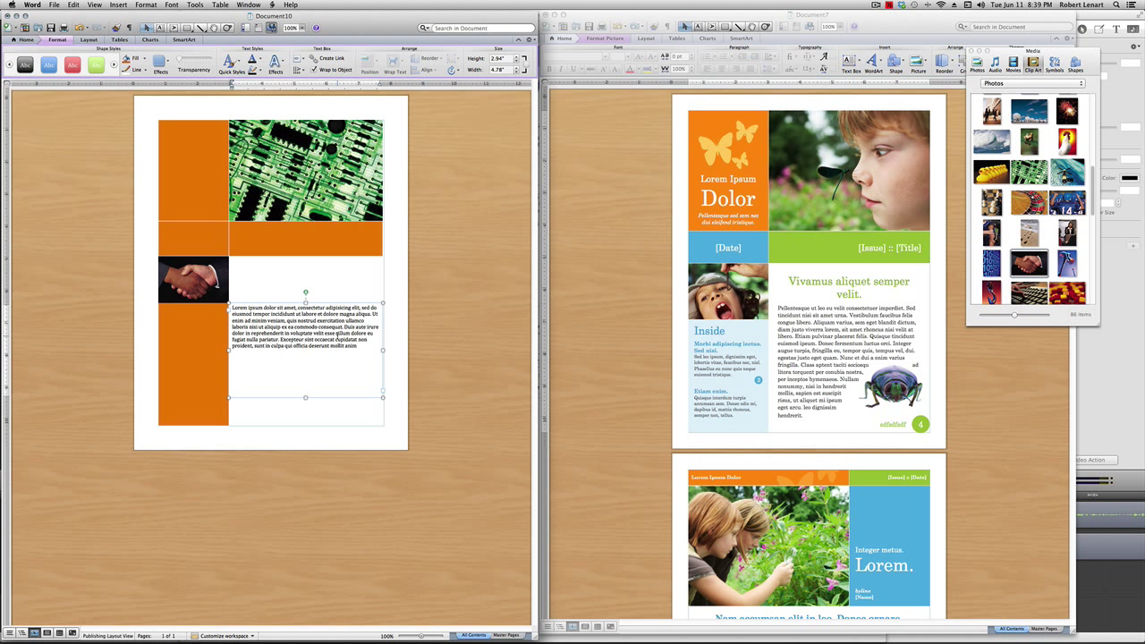
key("super+z")
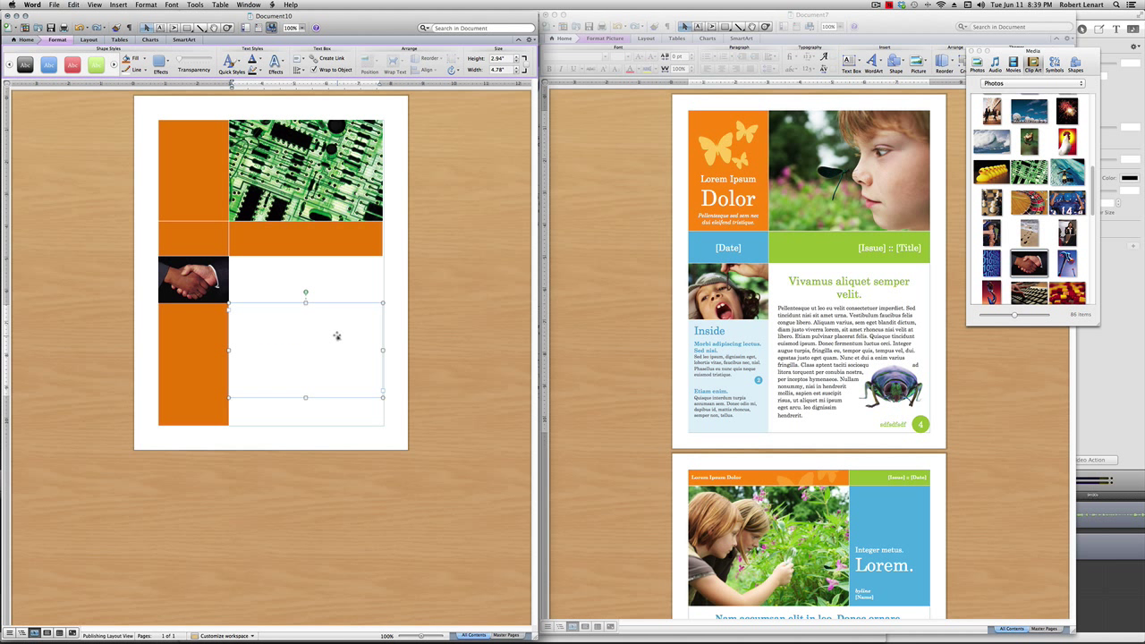
Generate two paragraphs of filler text on FillerText.com in Safari and paste them into the body text box in Word.
key("super+Tab")
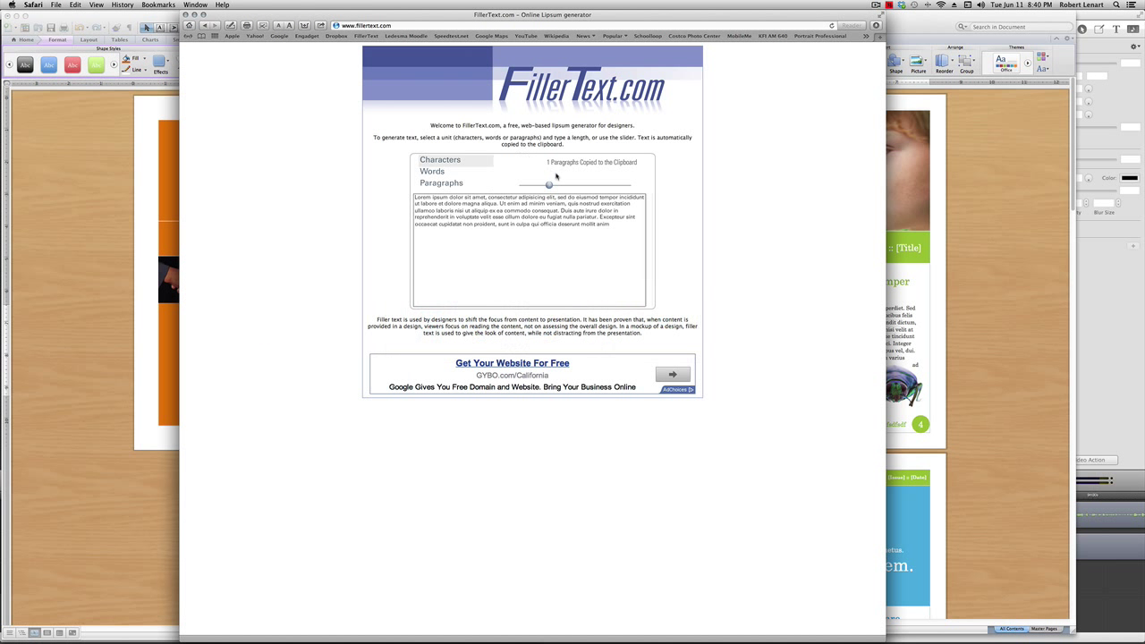
left_click_drag(550, 186, 554, 186)
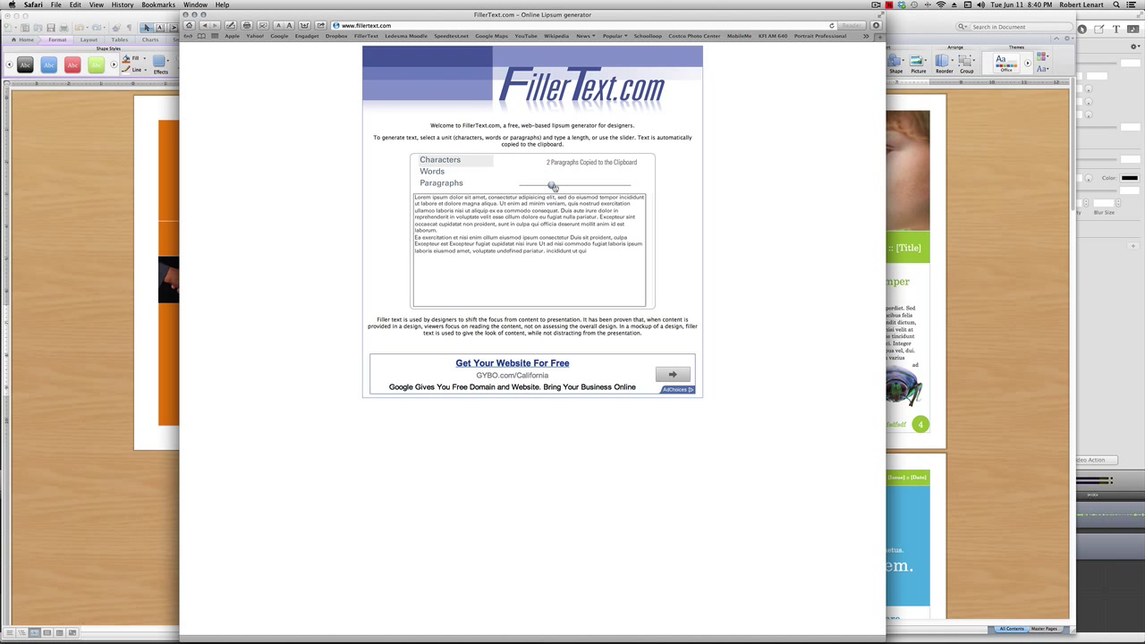
key("super+Tab")
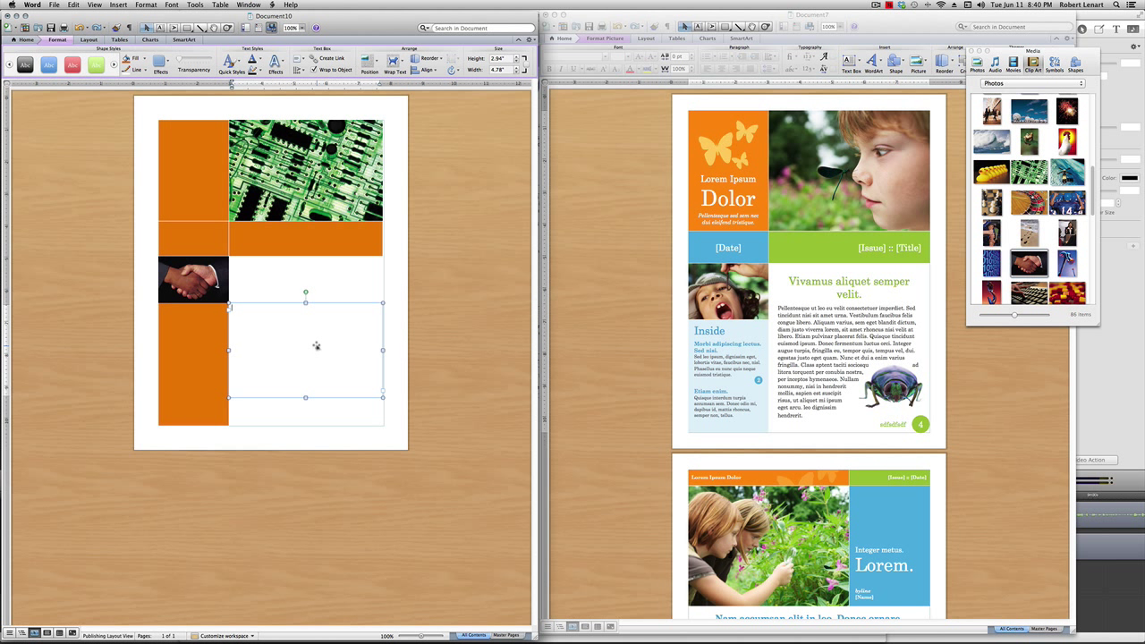
key("super+v")
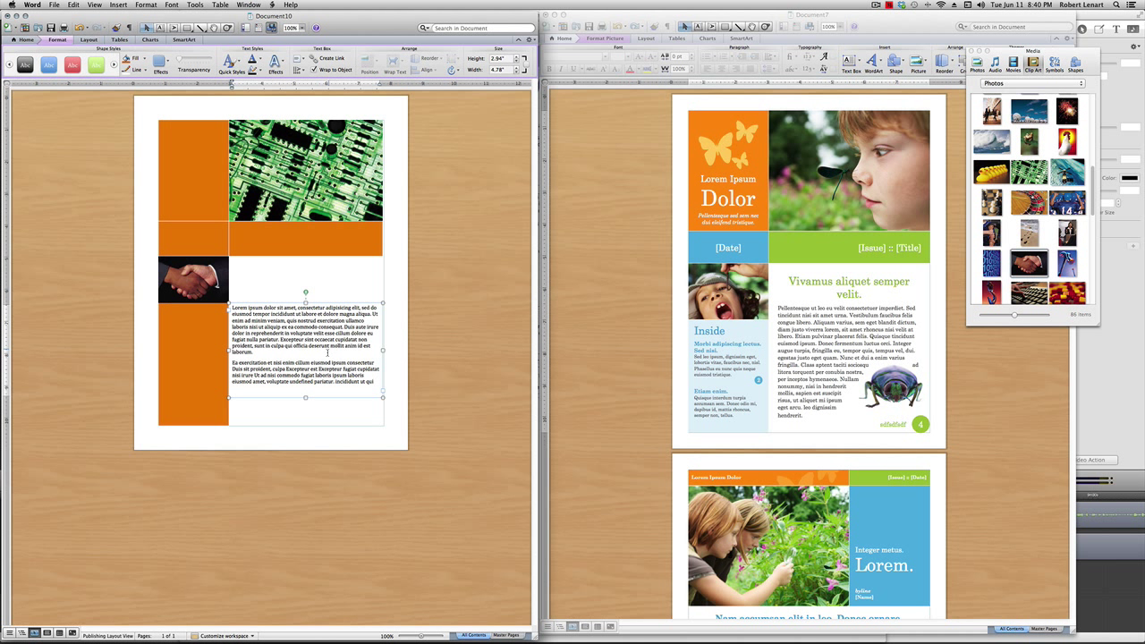
Resize the body text box to 2.81" high so both paragraphs fit, and move it up slightly.
left_click_drag(305, 397, 316, 365)
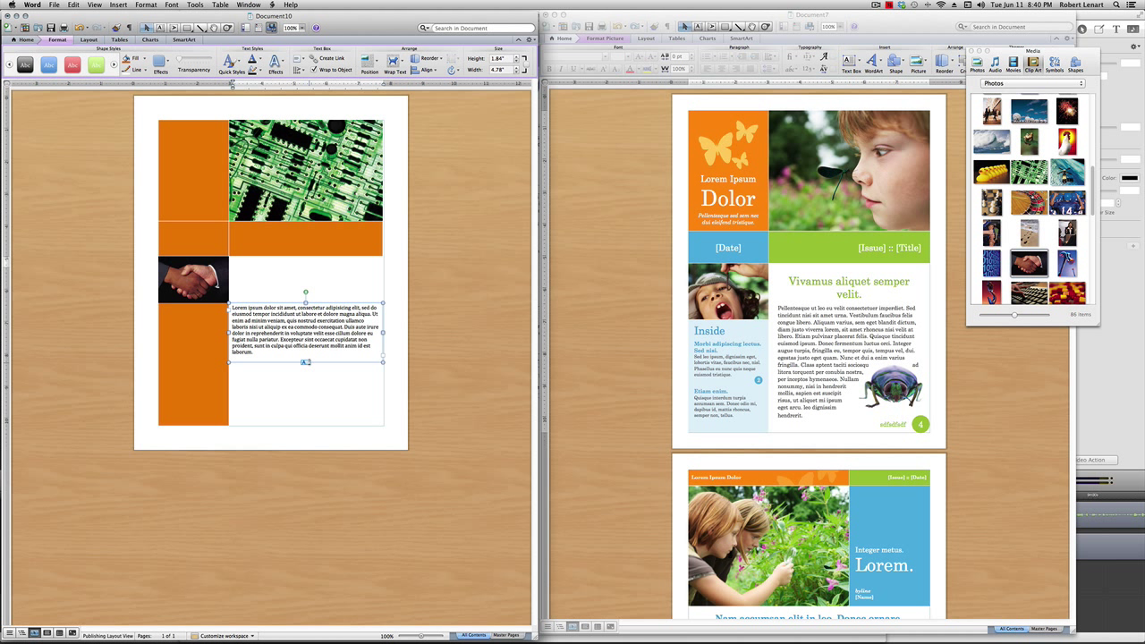
left_click_drag(305, 362, 305, 394)
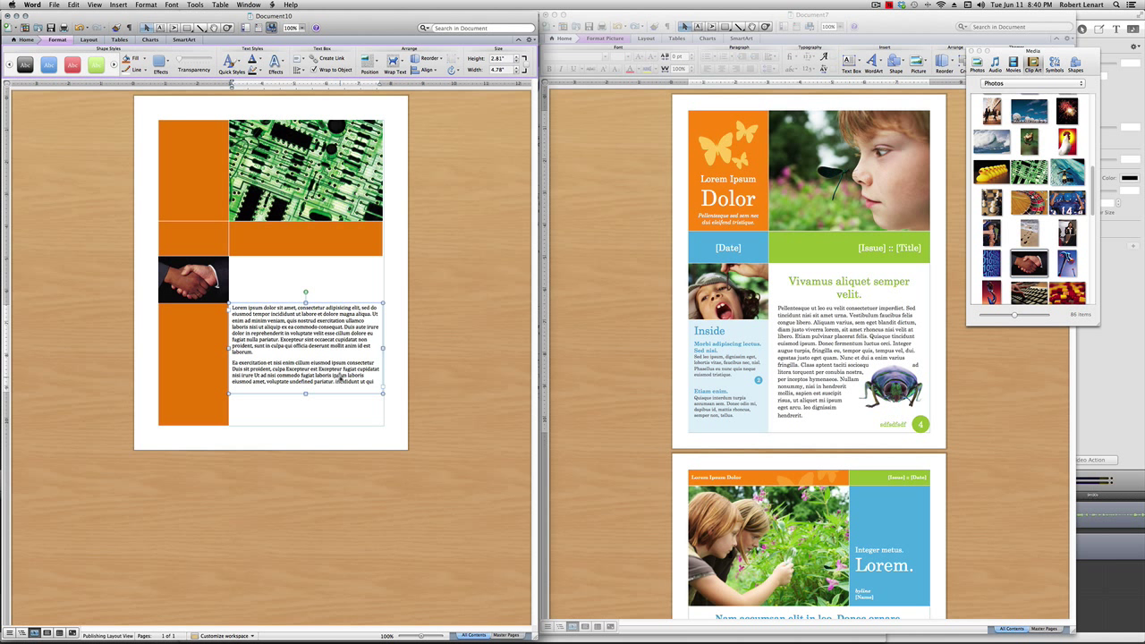
left_click_drag(323, 344, 320, 331)
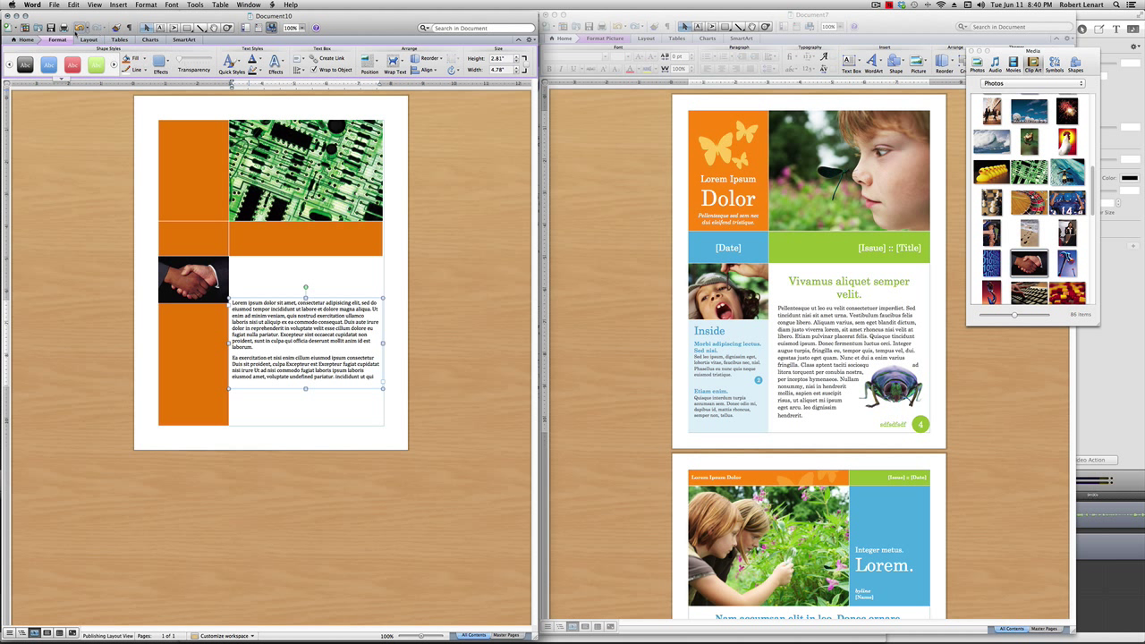
Draw a headline text box about 4.78" wide and 1.31" high between the wide orange band and the body text.
left_click(25, 40)
left_click(313, 62)
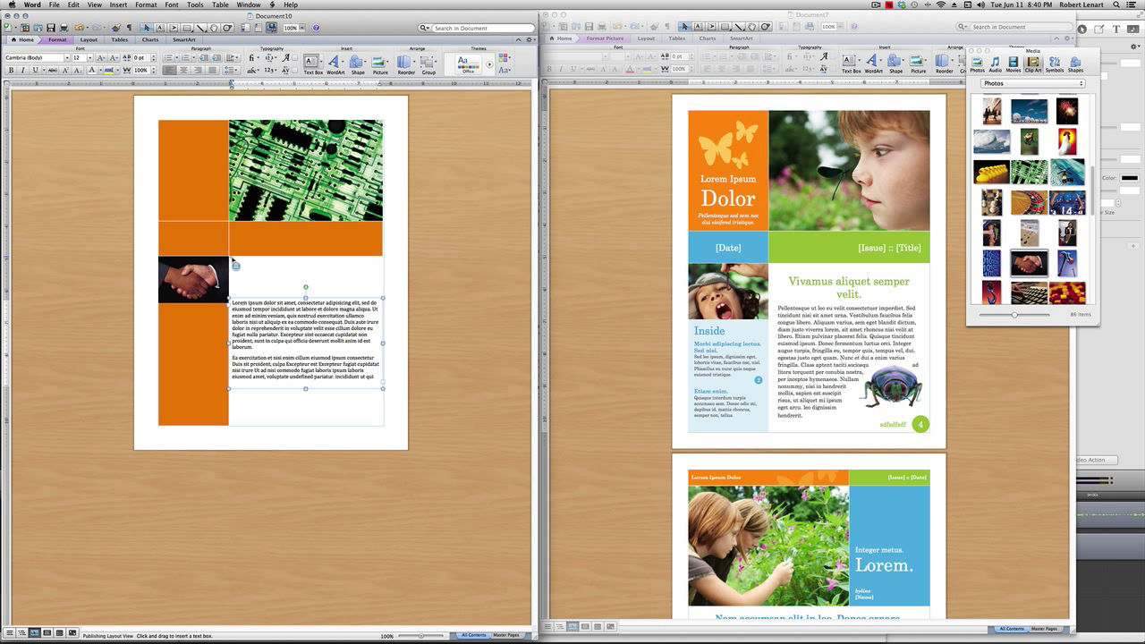
left_click_drag(233, 260, 381, 298)
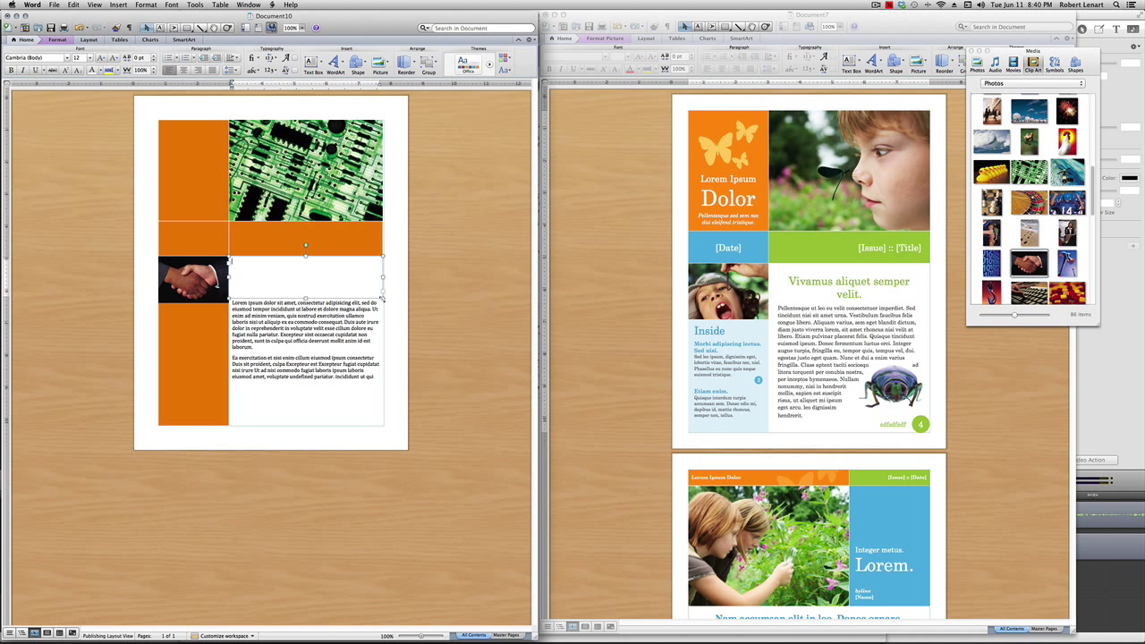
Reduce the FillerText.com output in Safari to "Lorem ipsum" and insert it in the headline text box in Word.
key("super+Tab")
mouse_move(548, 184)
left_mouse_down()
mouse_move(514, 186)
mouse_move(528, 185)
left_mouse_up()
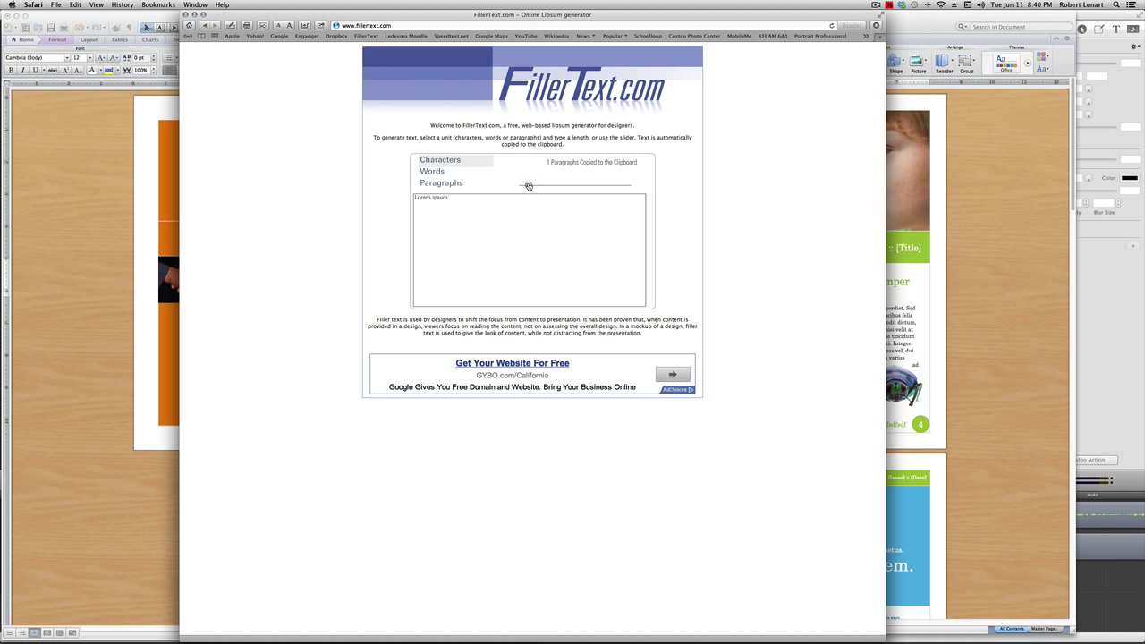
key("super+Tab")
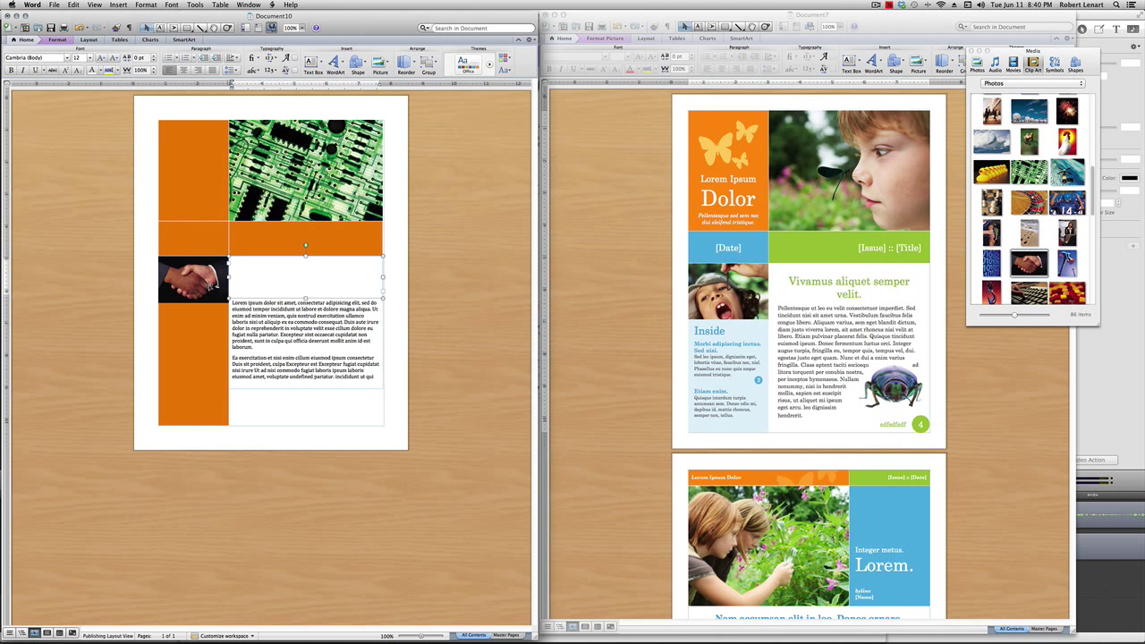
left_click(285, 274)
type("Lorem ipsum")
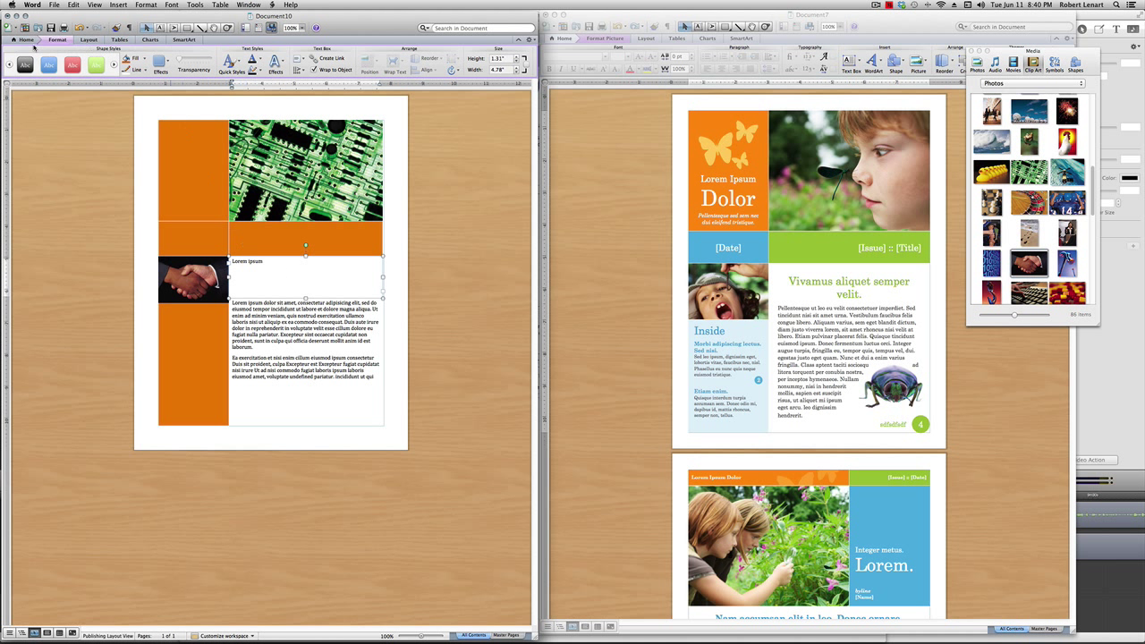
Centre the "Lorem ipsum" headline horizontally and set its text box's vertical alignment to Middle.
left_click(24, 42)
left_click(183, 69)
right_click(302, 284)
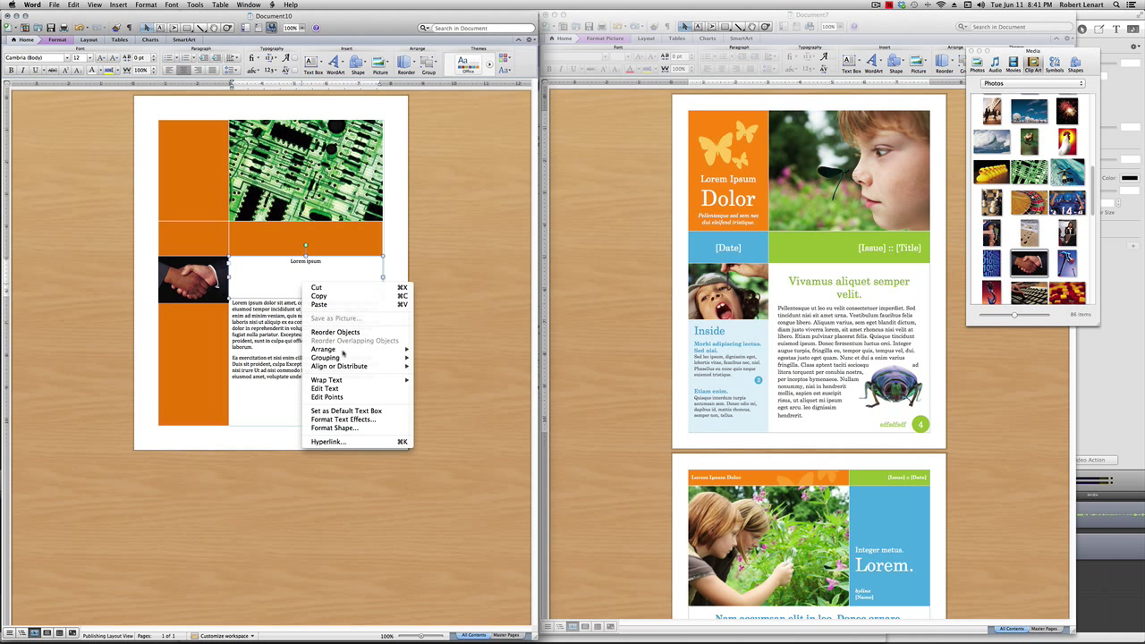
left_click(332, 428)
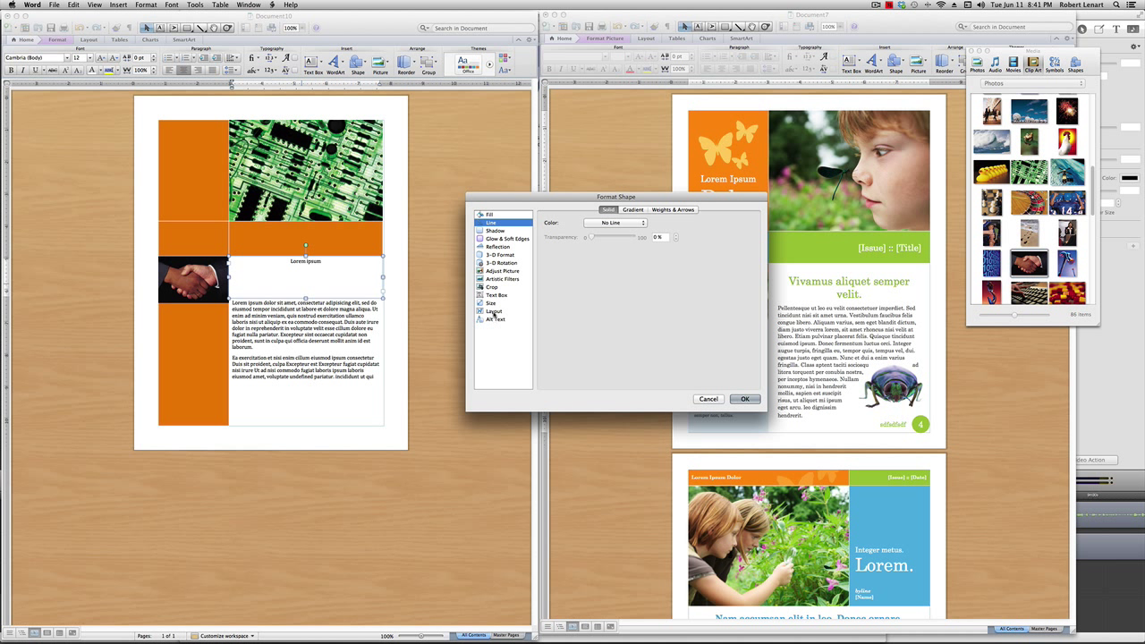
left_click(492, 311)
left_click(491, 296)
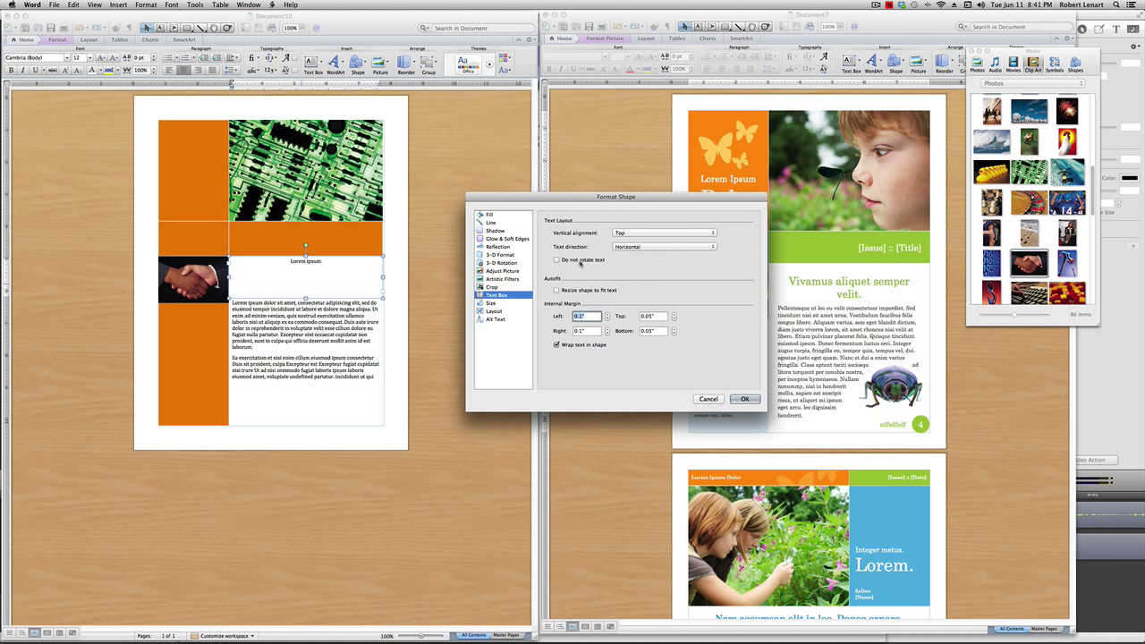
left_click(640, 234)
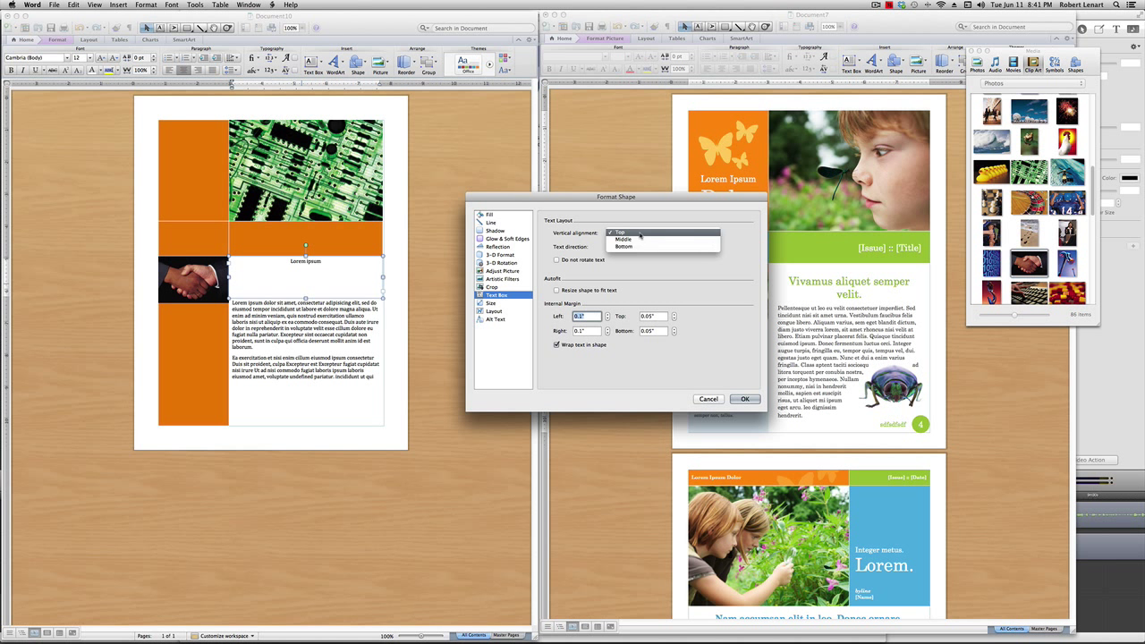
left_click(635, 241)
left_click(744, 398)
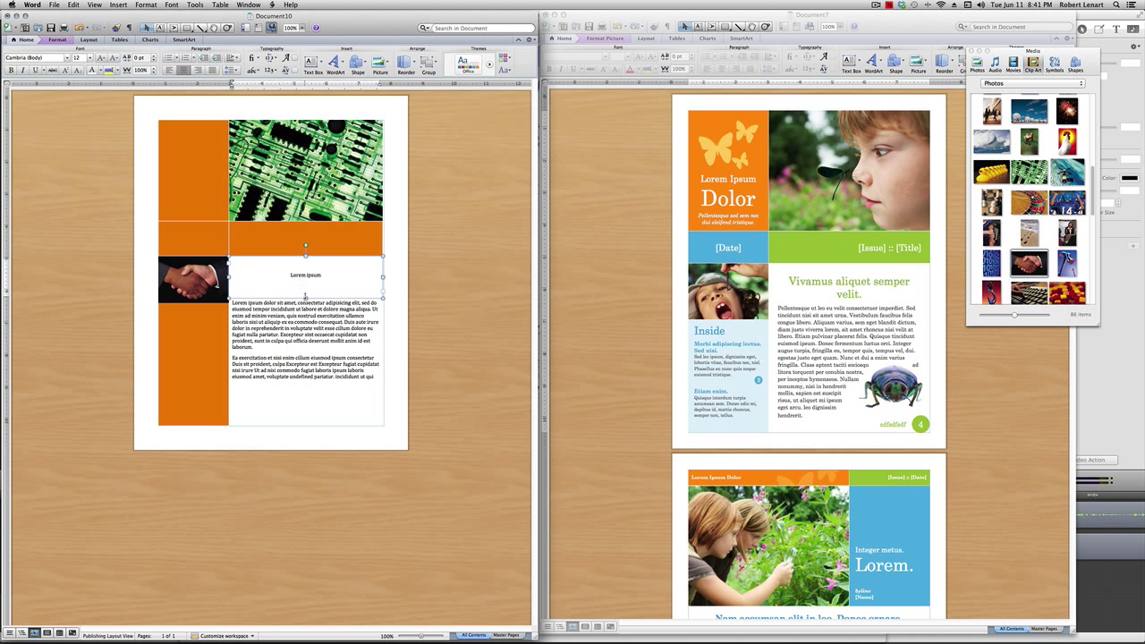
Shorten the headline text box from below and format "Lorem ipsum" in dark green at 28 pt.
left_click_drag(305, 298, 306, 285)
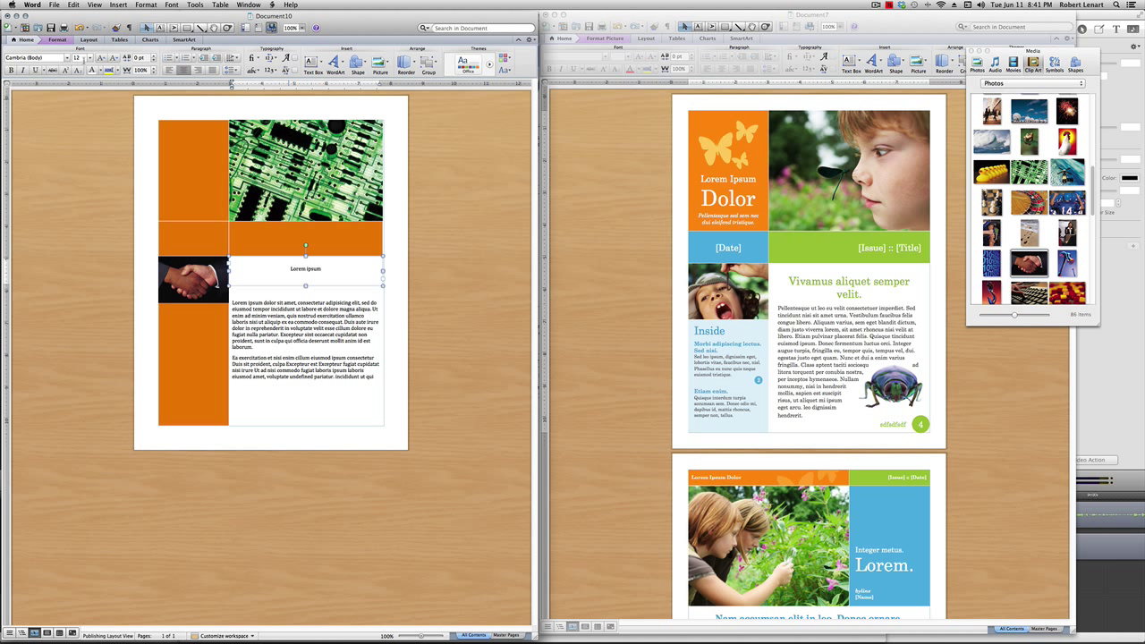
left_click(89, 58)
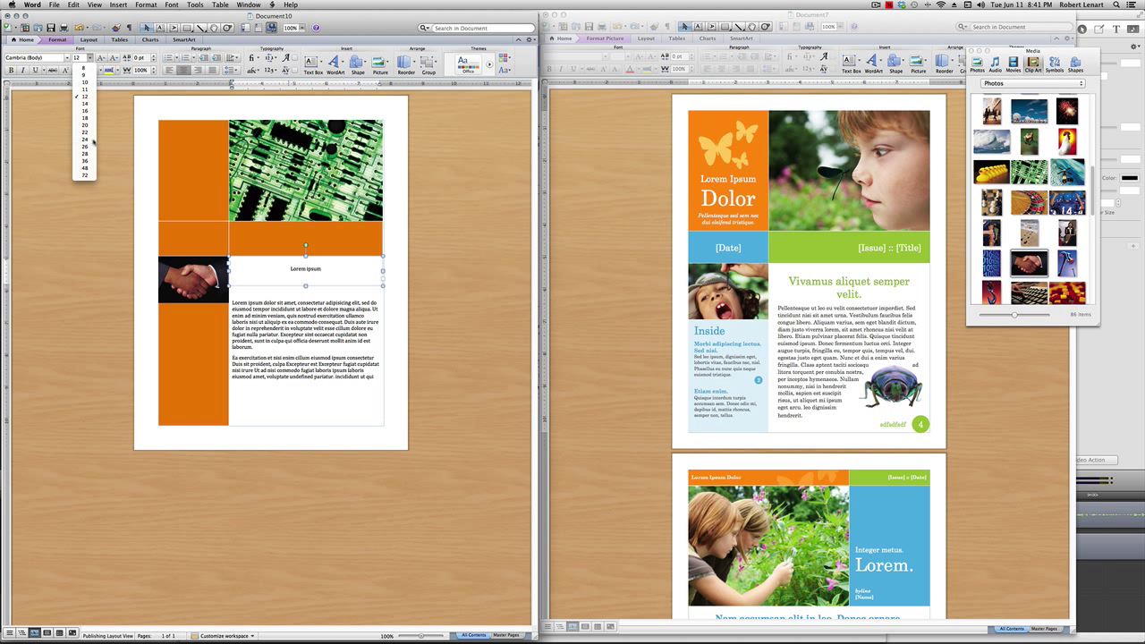
left_click(93, 140)
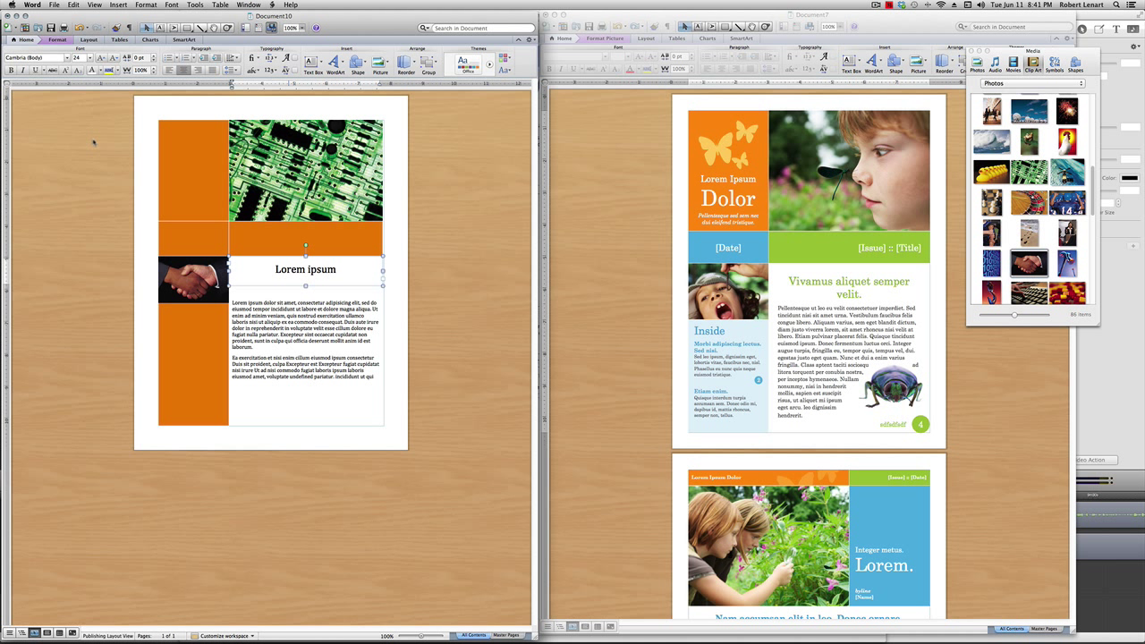
left_click(97, 70)
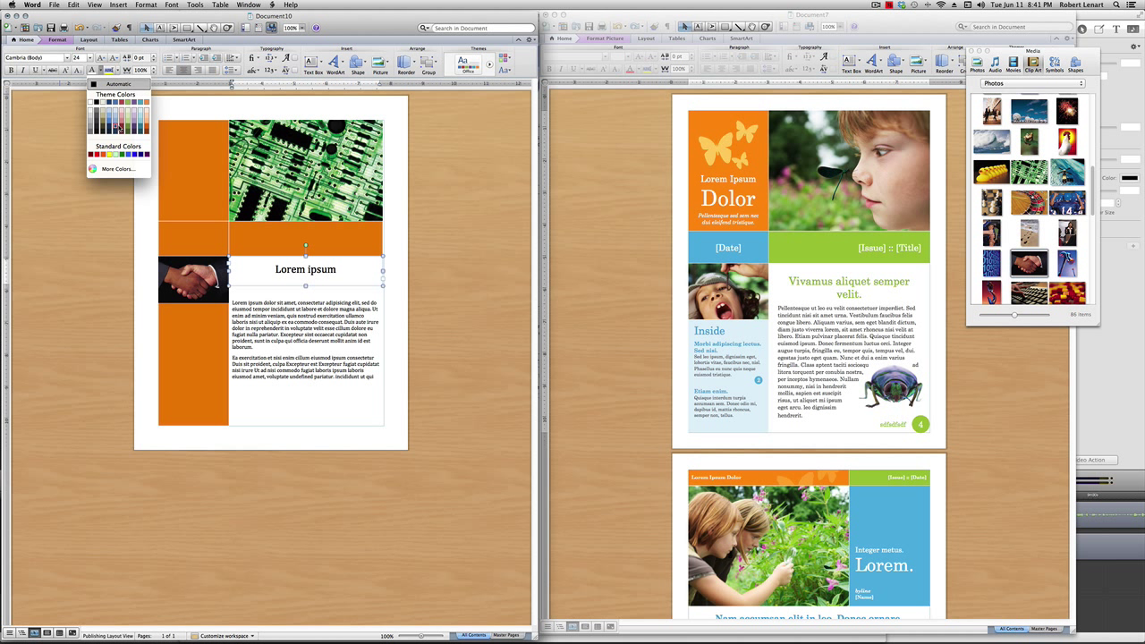
left_click(130, 130)
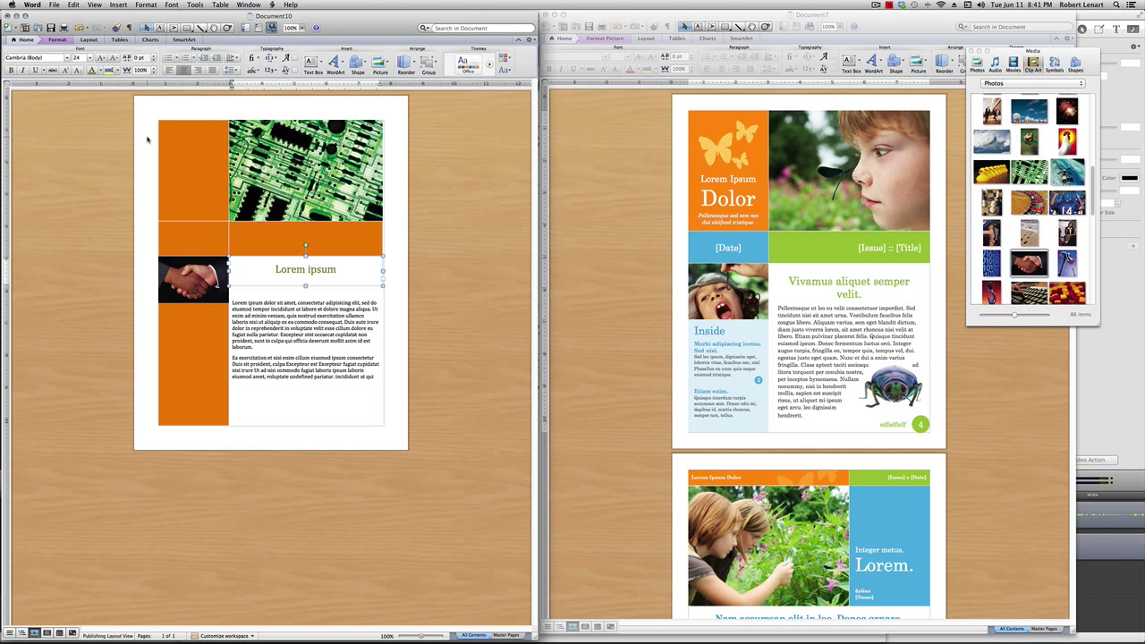
left_click(90, 57)
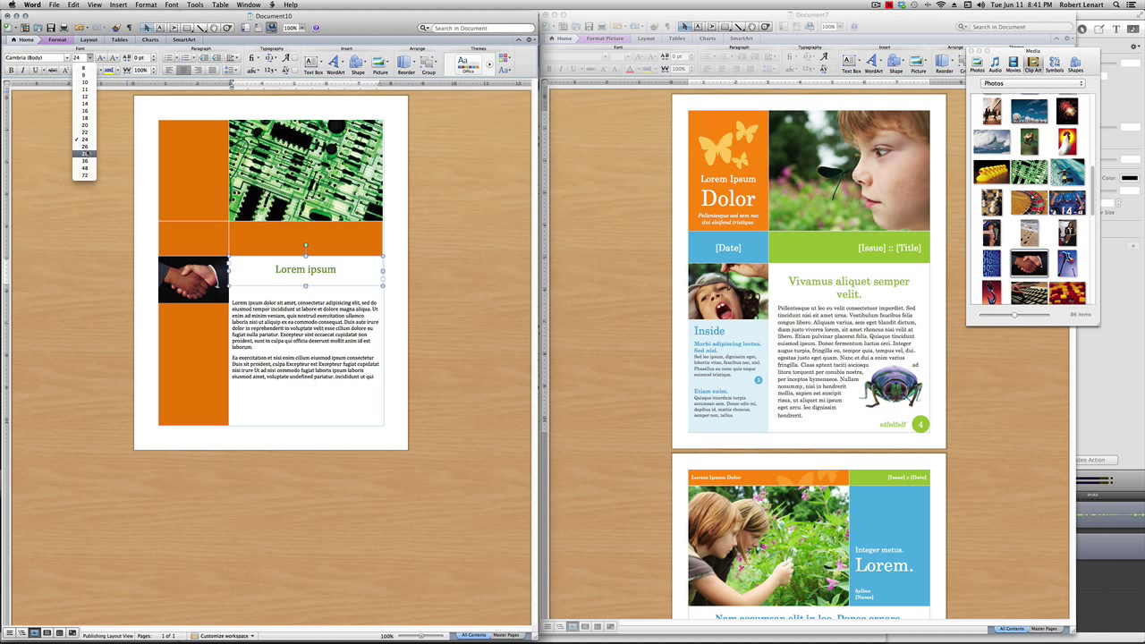
left_click(87, 154)
left_click(439, 215)
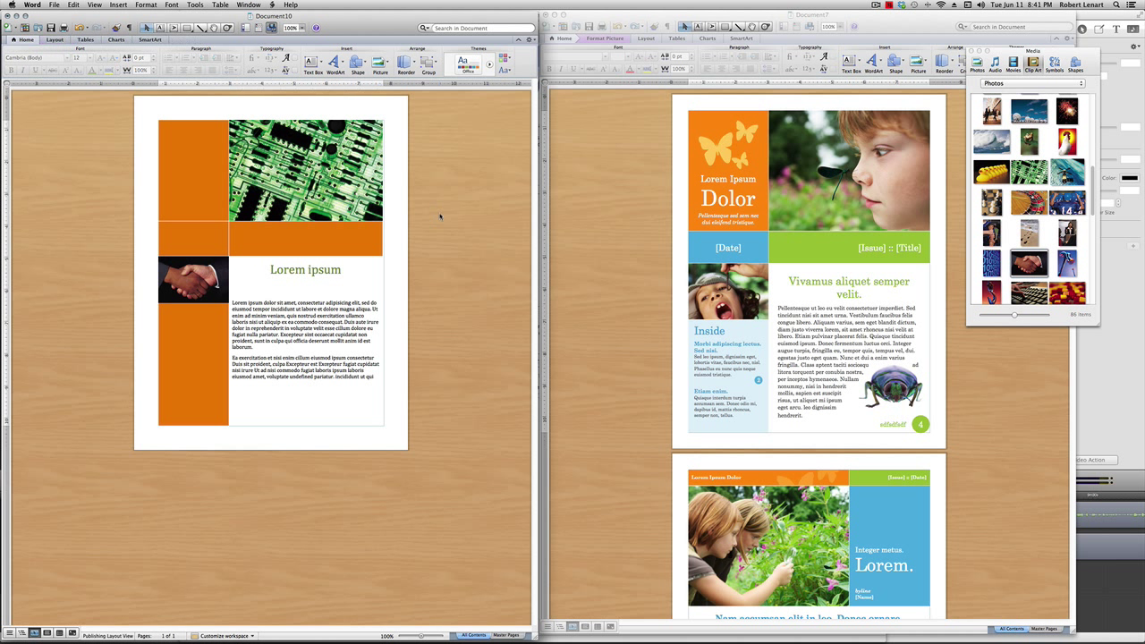
Duplicate the "Lorem ipsum" headline box onto the wide orange band, the small orange rectangle beside it and the upper orange rectangle.
left_click(293, 276)
left_click_drag(293, 274, 319, 240)
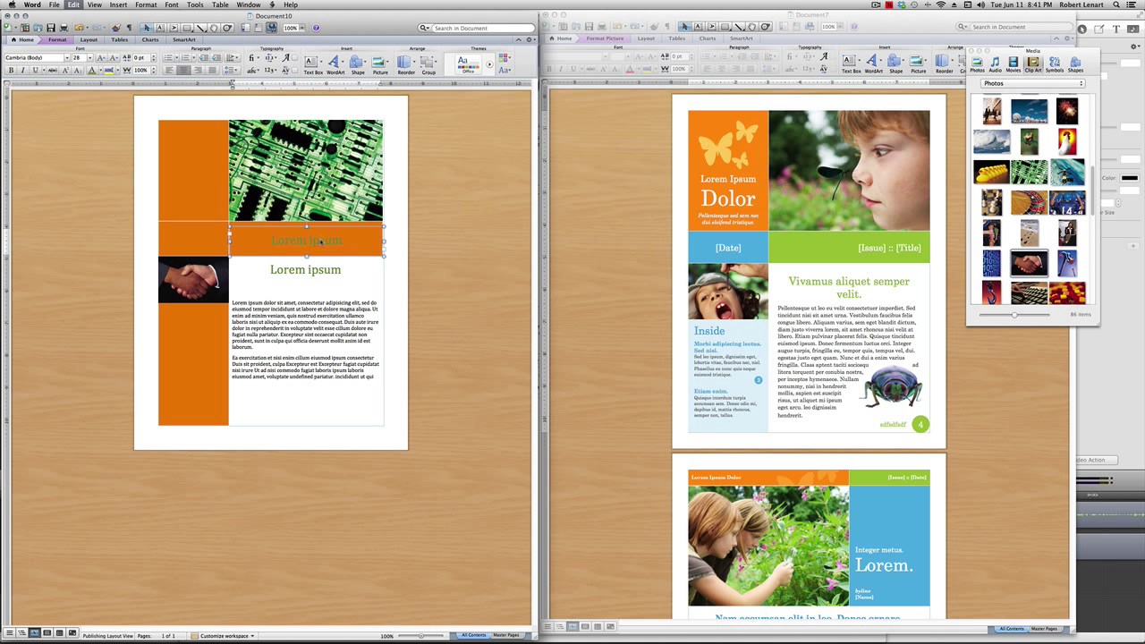
left_click_drag(315, 246, 198, 242)
key("super+c")
key("super+v")
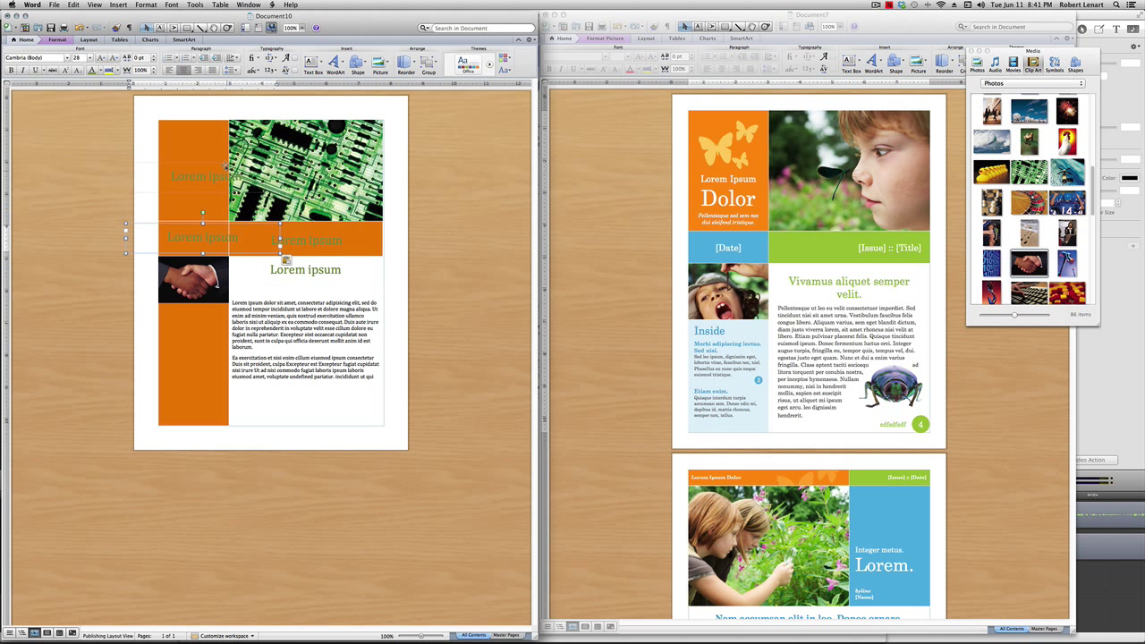
left_click(360, 244)
left_click(188, 415)
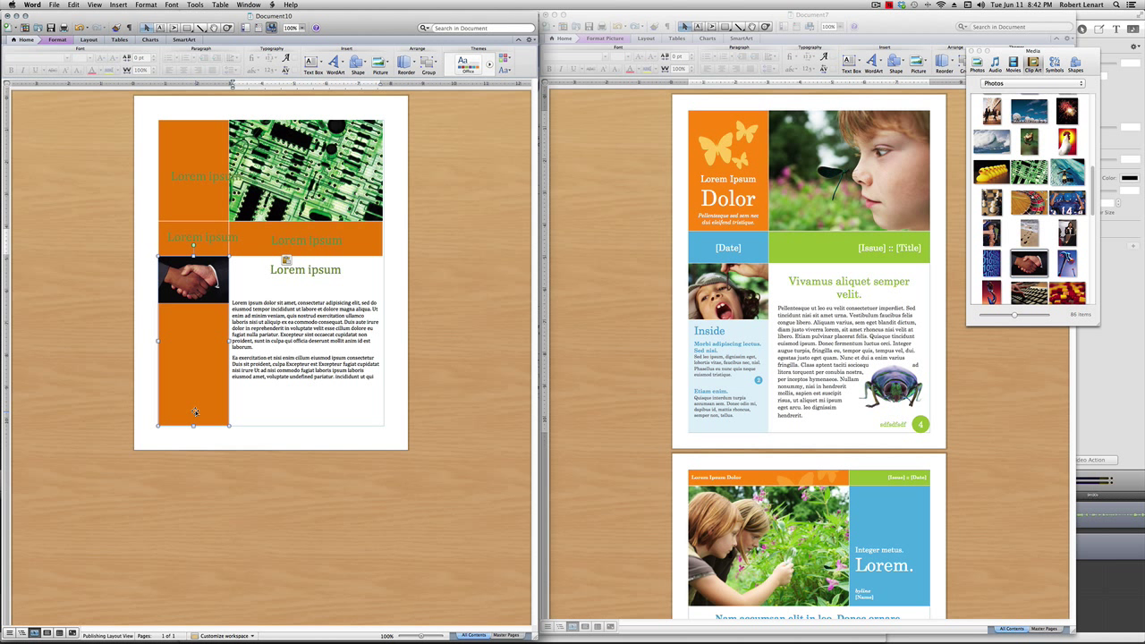
left_click(212, 128)
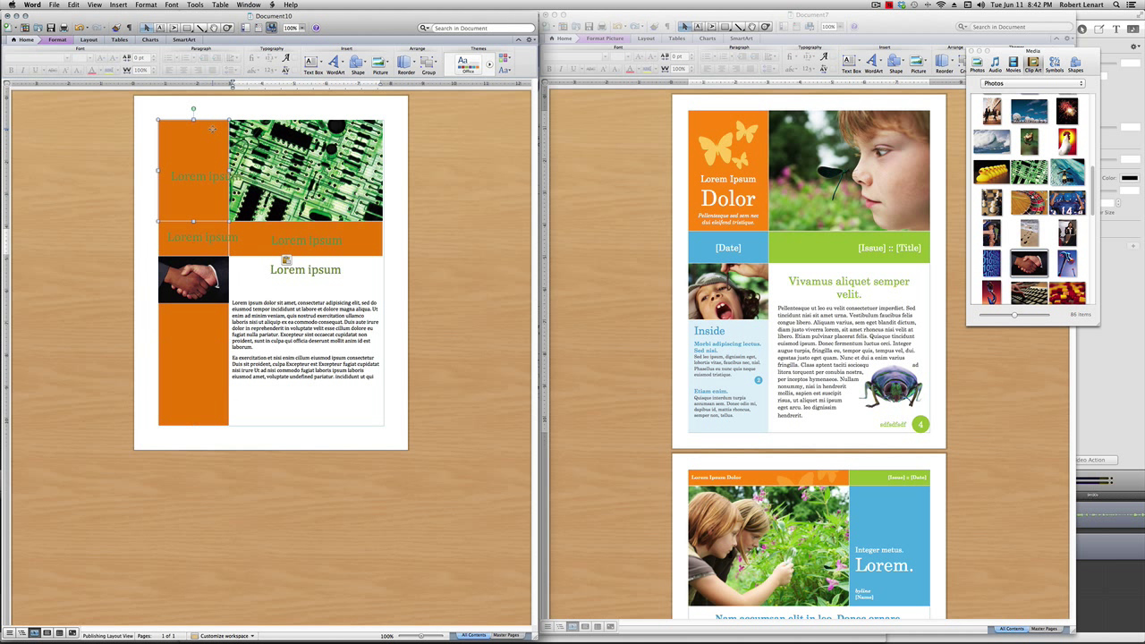
left_click(212, 180)
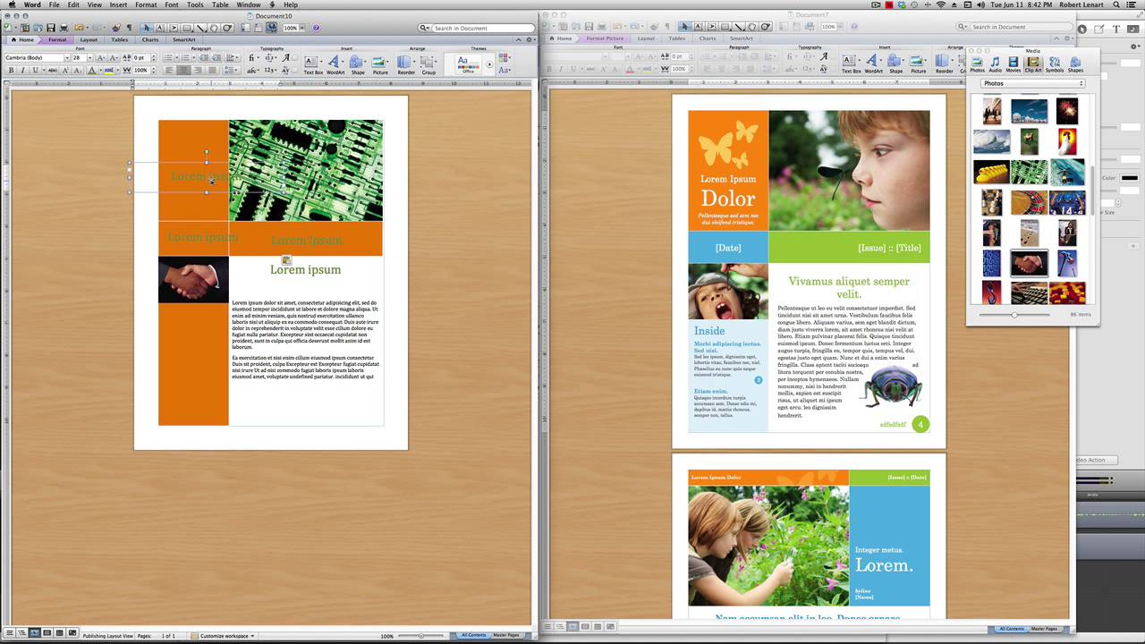
left_click(218, 136)
Park the small orange rectangle's "Lorem ipsum" box below the page and fill that rectangle with medium blue.
left_click(188, 243)
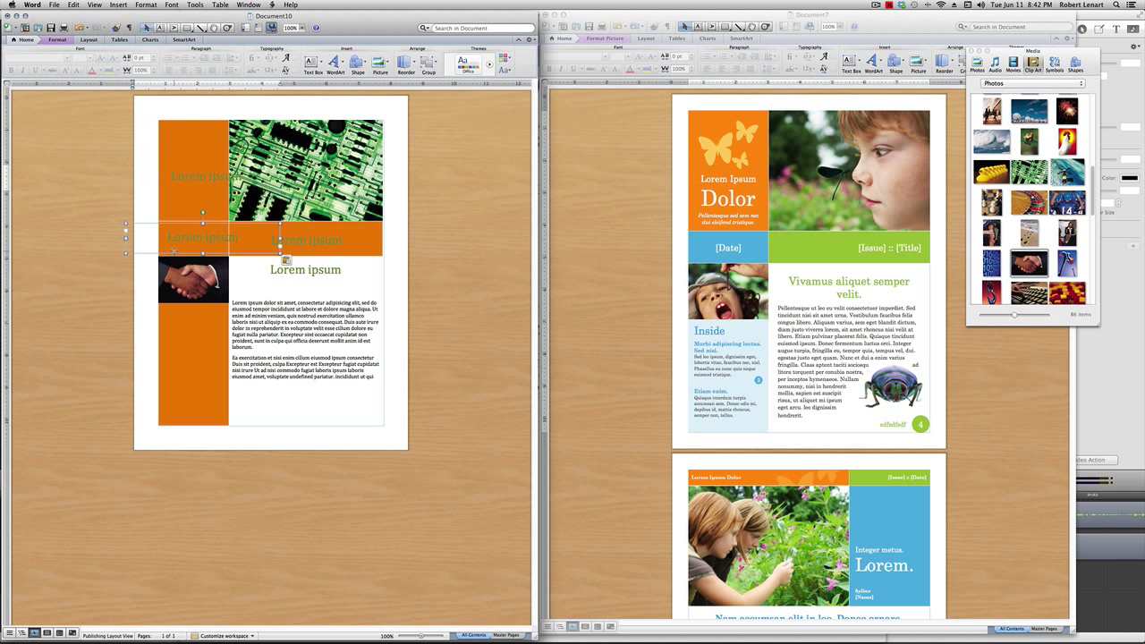
left_click_drag(188, 244, 266, 533)
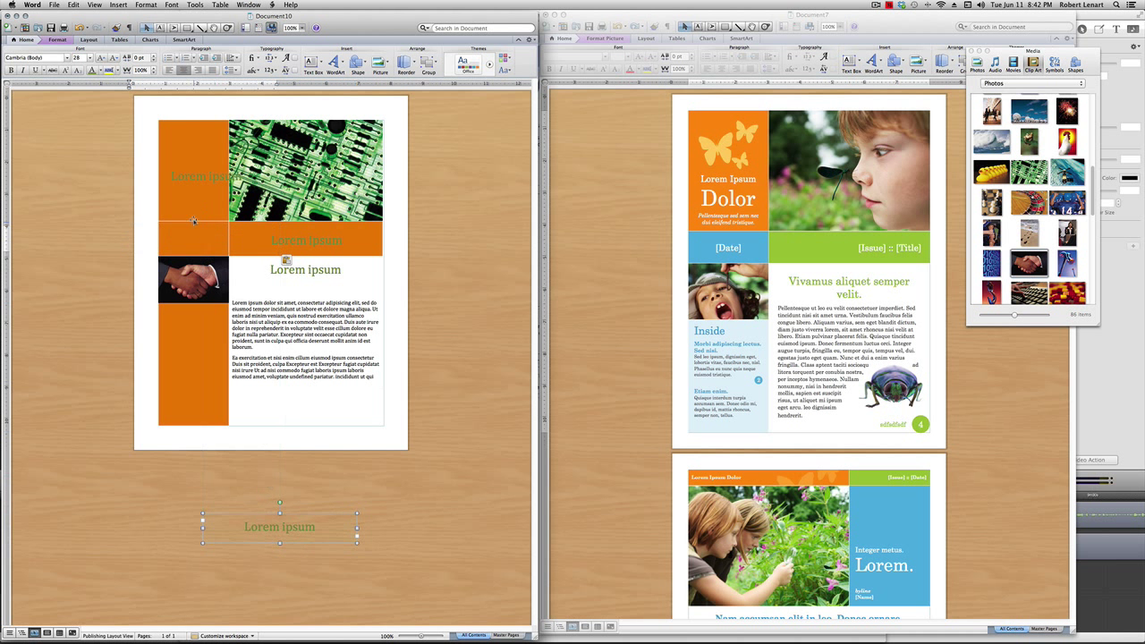
left_click(193, 238)
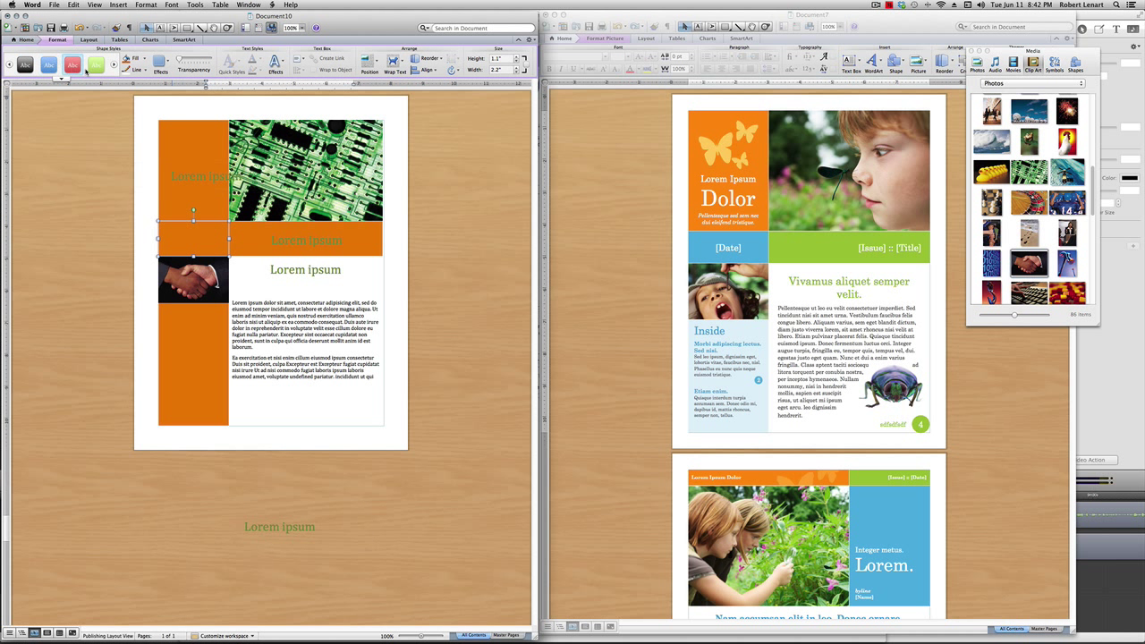
left_click(136, 59)
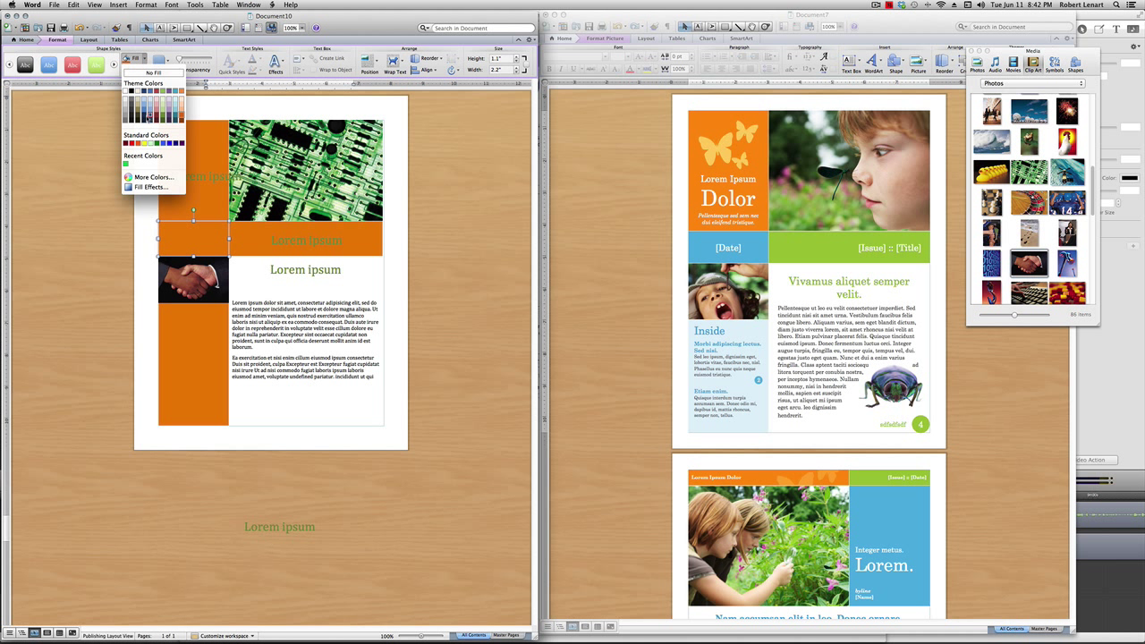
left_click(144, 114)
left_click(394, 222)
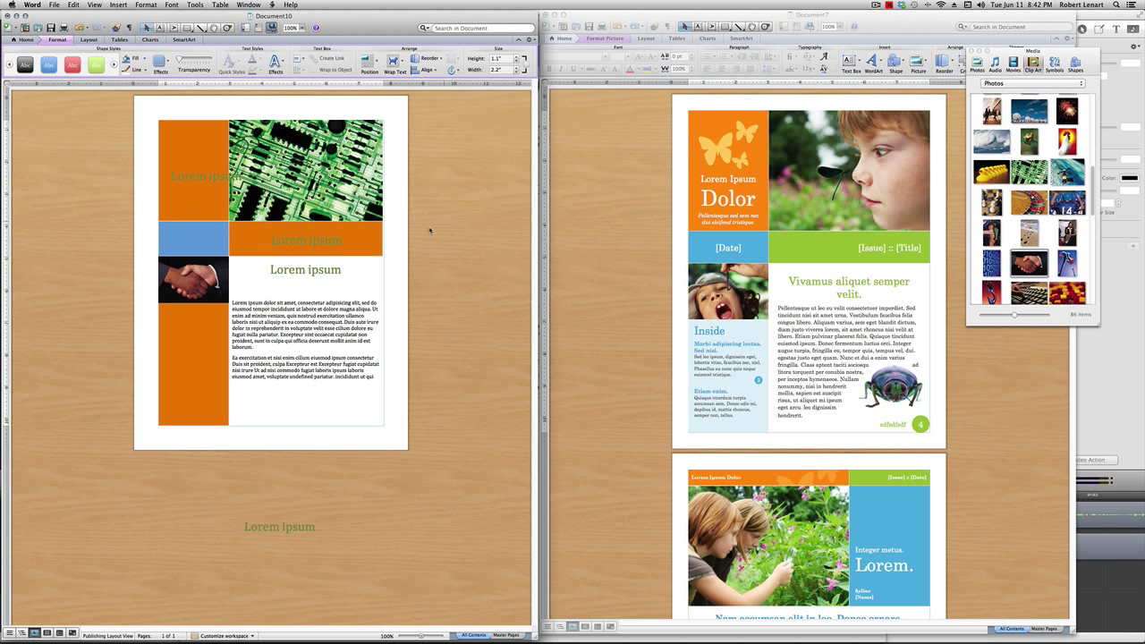
Park the wide orange band's "Lorem ipsum" box below the page and fill that band with green.
left_click(348, 241)
left_click_drag(349, 241, 465, 523)
left_click(326, 240)
left_click(141, 58)
left_click(163, 116)
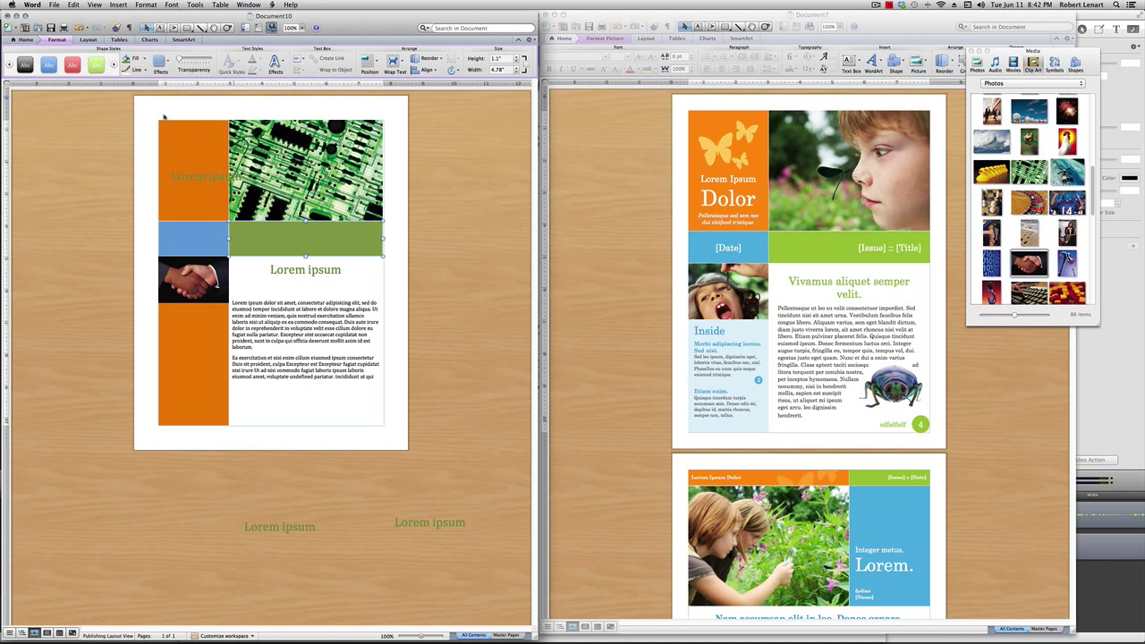
Fill the tall orange sidebar rectangle behind the handshake photo with light blue.
left_click(200, 407)
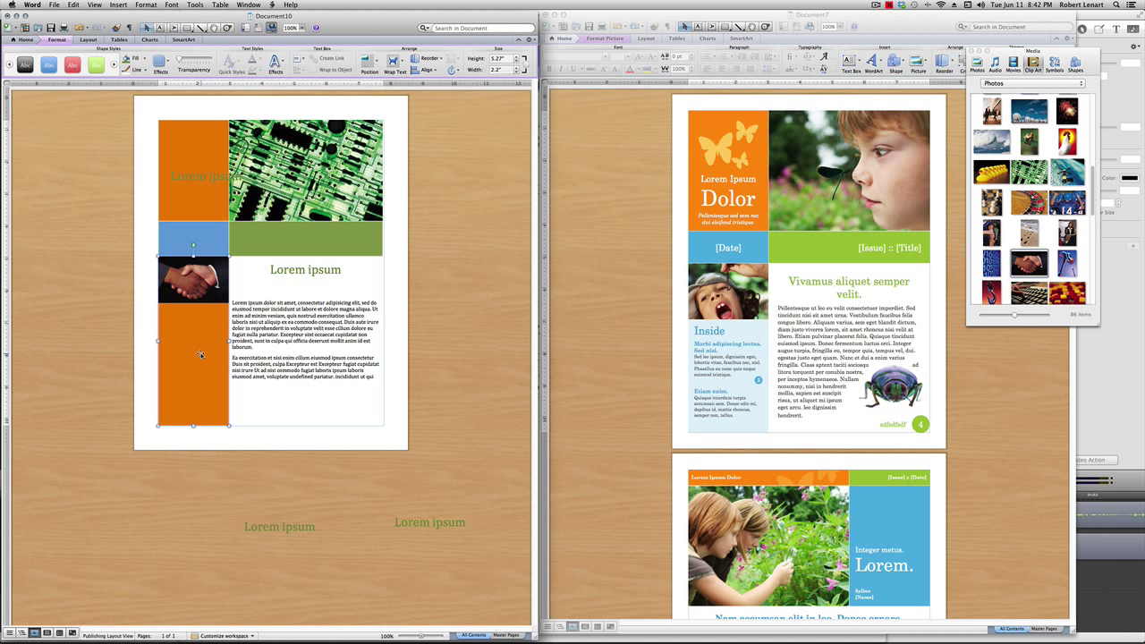
left_click(145, 59)
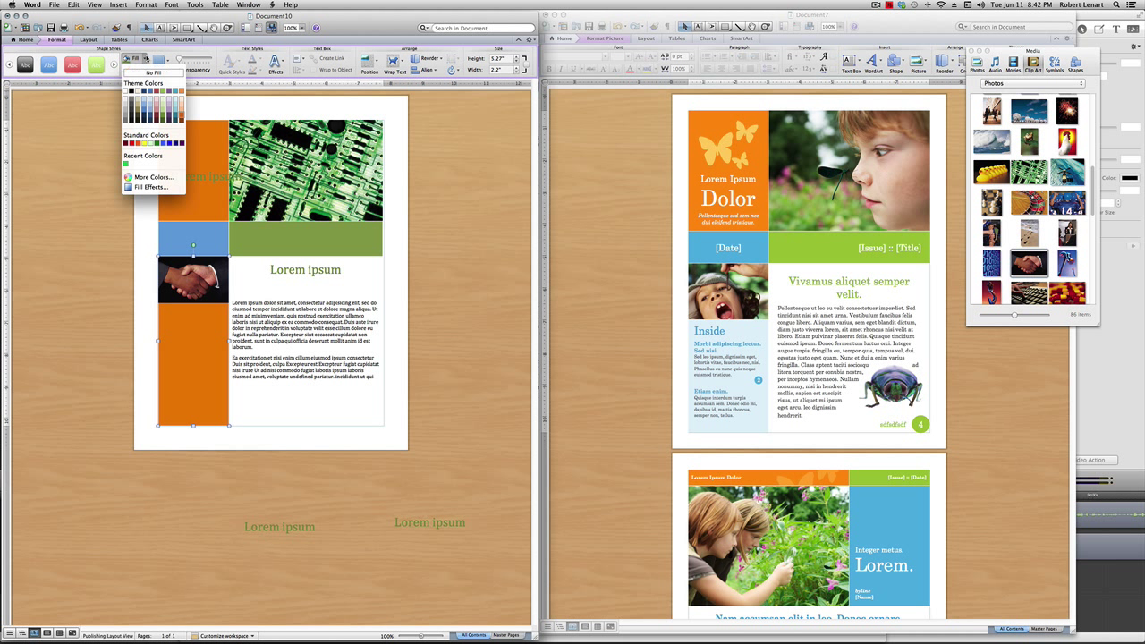
left_click(150, 105)
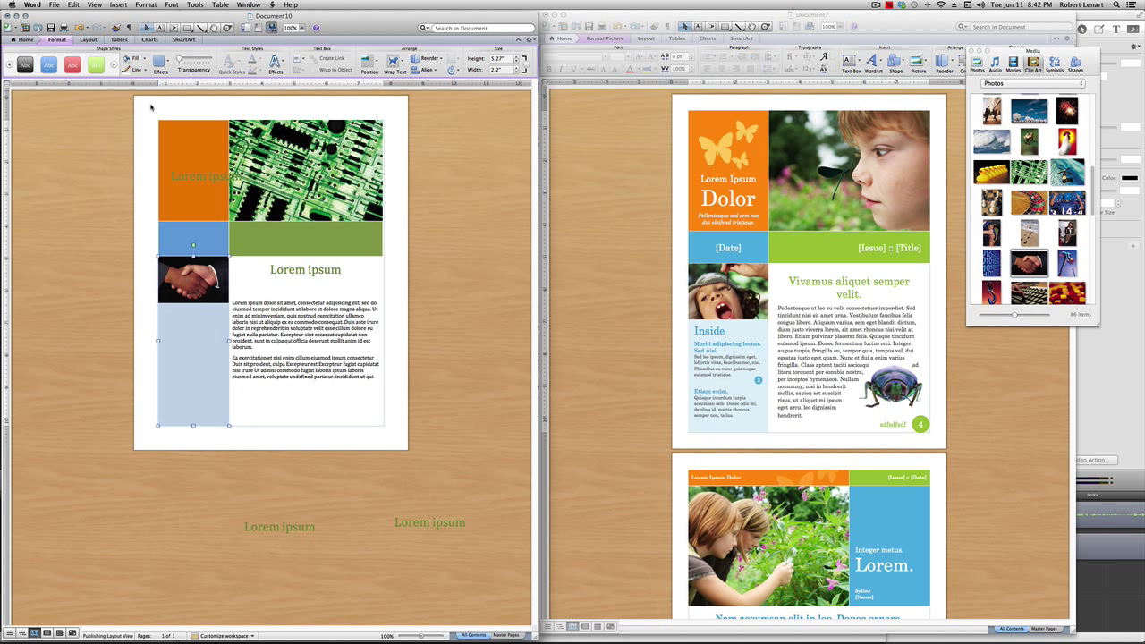
left_click(493, 386)
Move the two parked "Lorem ipsum" boxes back onto the green and blue bands and narrow the blue one's box to about 4.57".
left_click_drag(438, 528, 316, 239)
left_click_drag(280, 529, 200, 240)
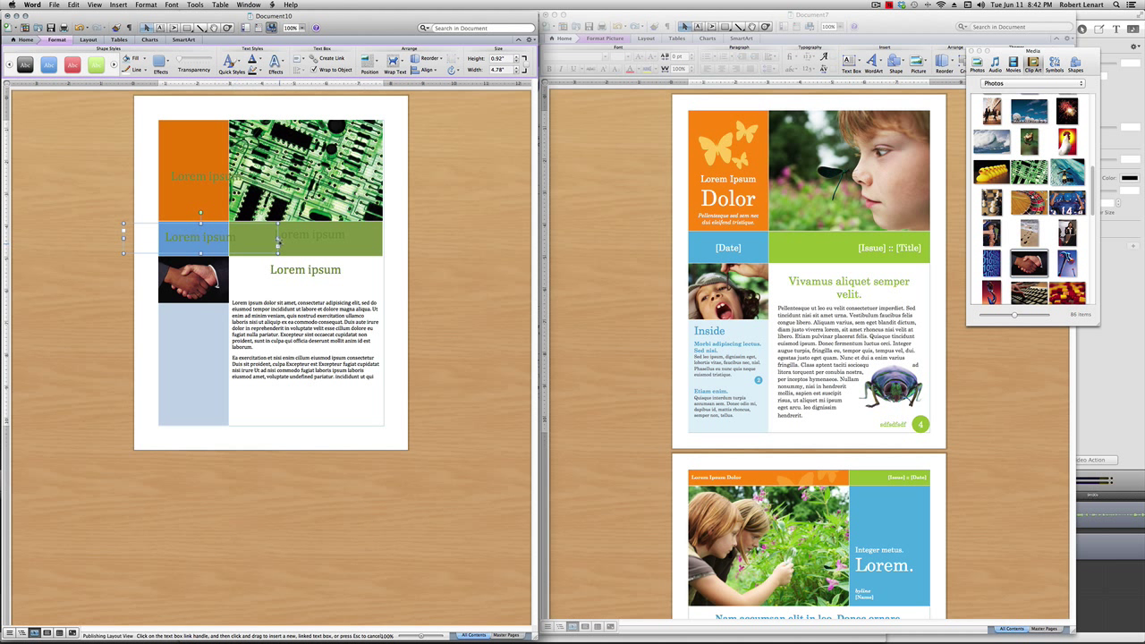
left_click_drag(278, 242, 269, 240)
Turn on "Resize shape to fit text" for the "Lorem ipsum" text box on the blue rectangle.
right_click(188, 244)
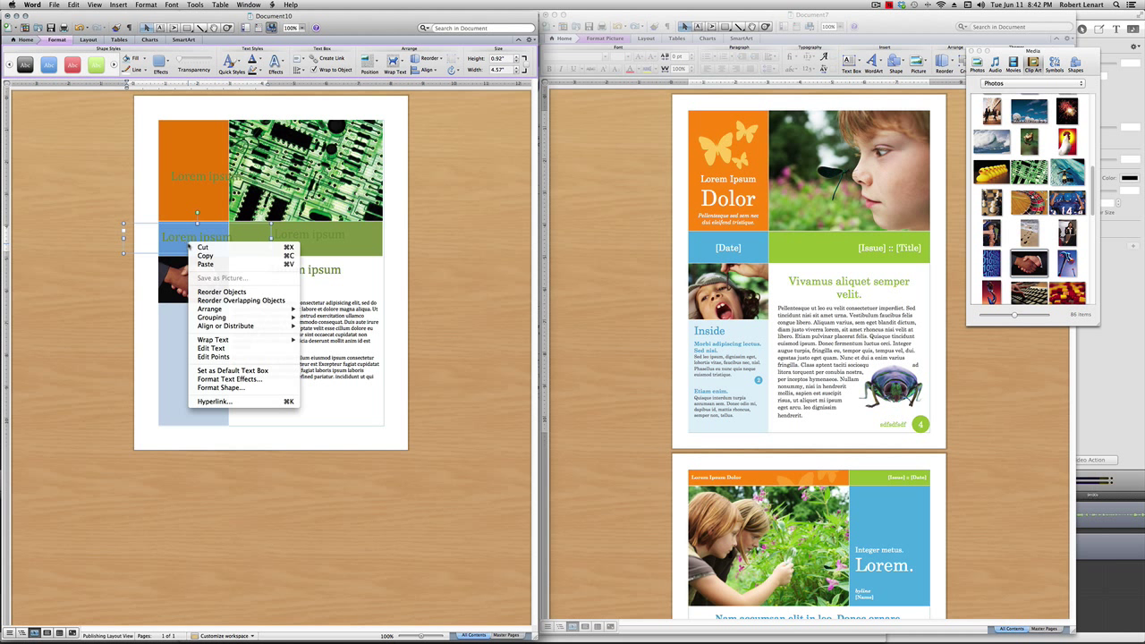
left_click(237, 400)
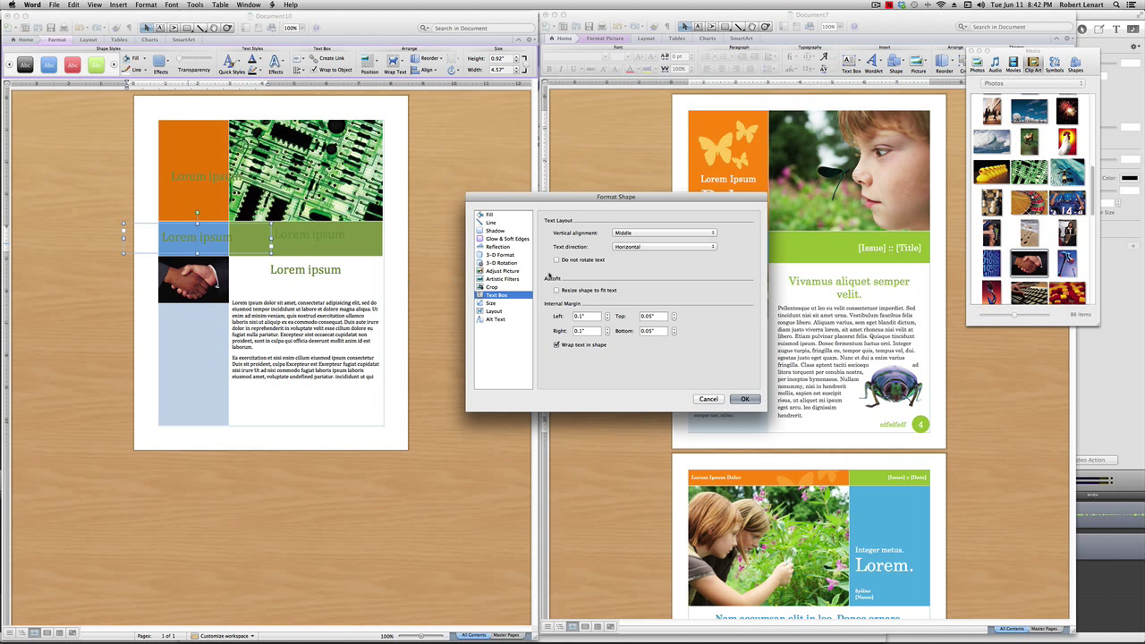
left_click(493, 310)
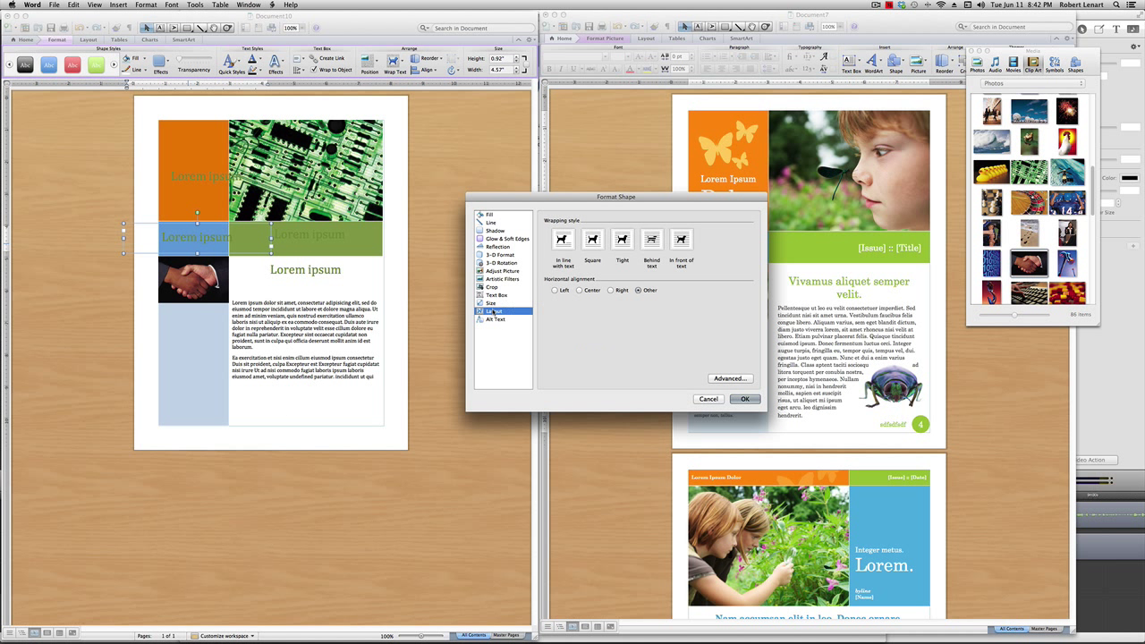
left_click(491, 304)
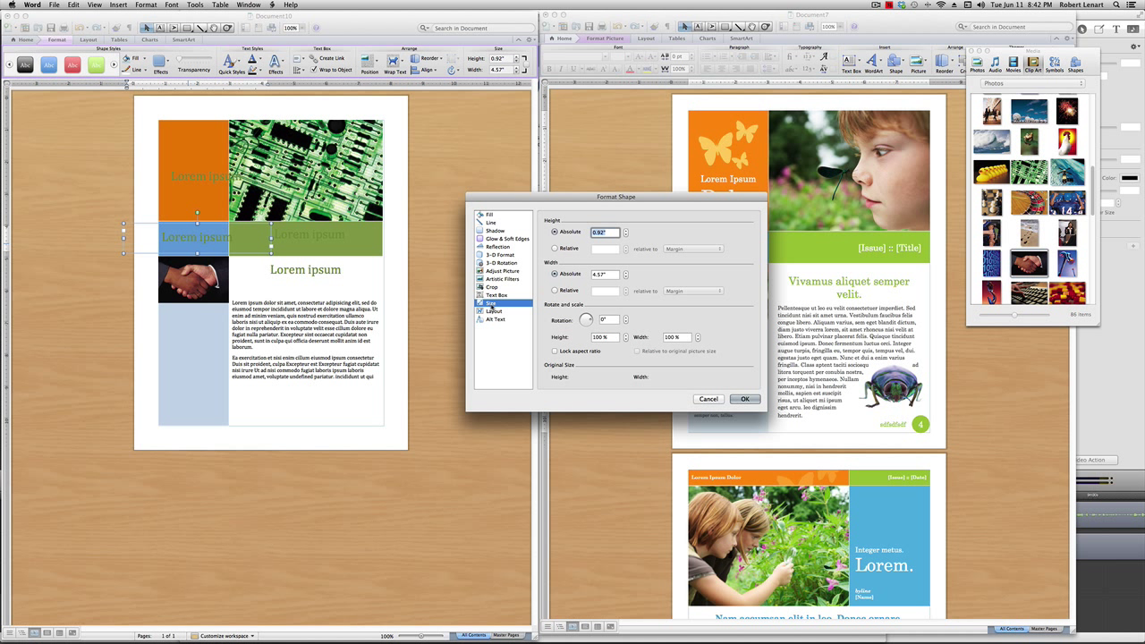
left_click(495, 295)
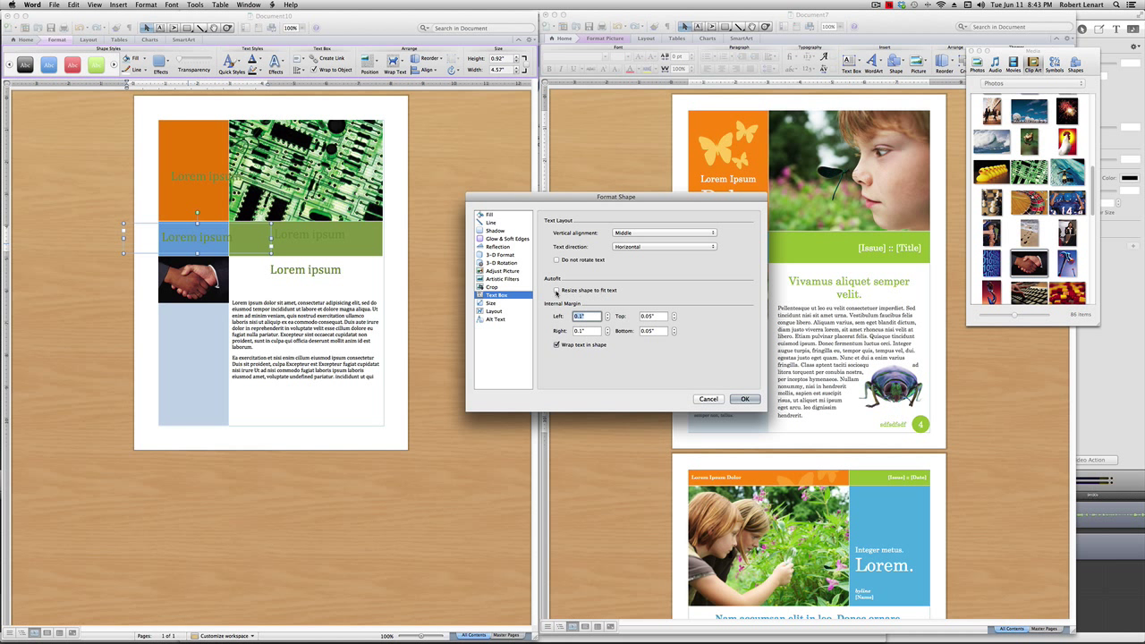
left_click(557, 291)
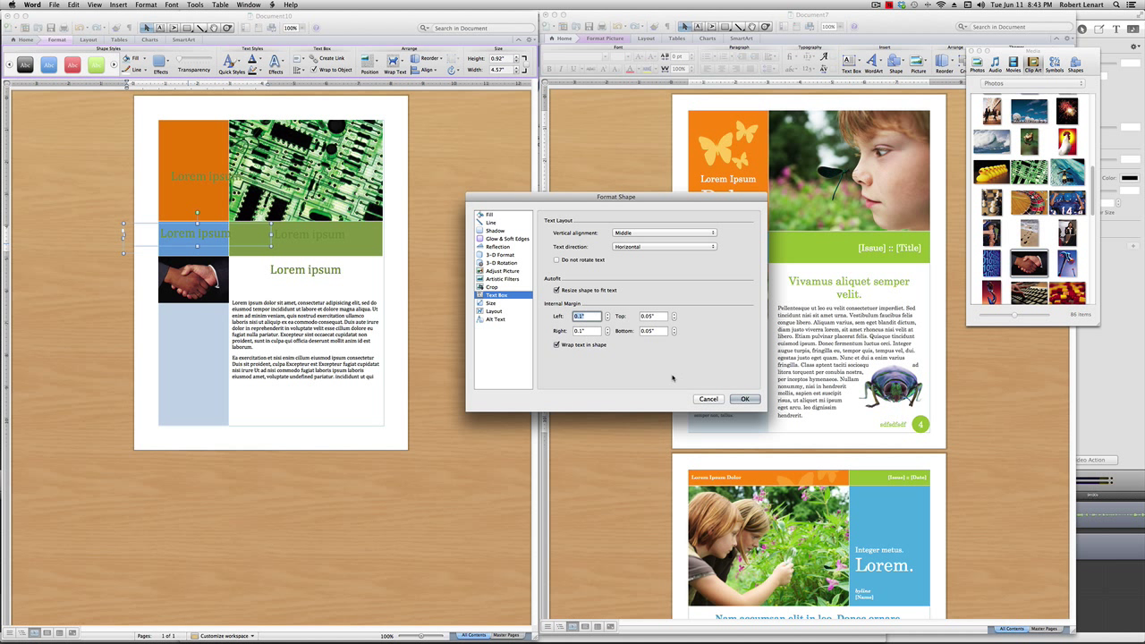
left_click(744, 399)
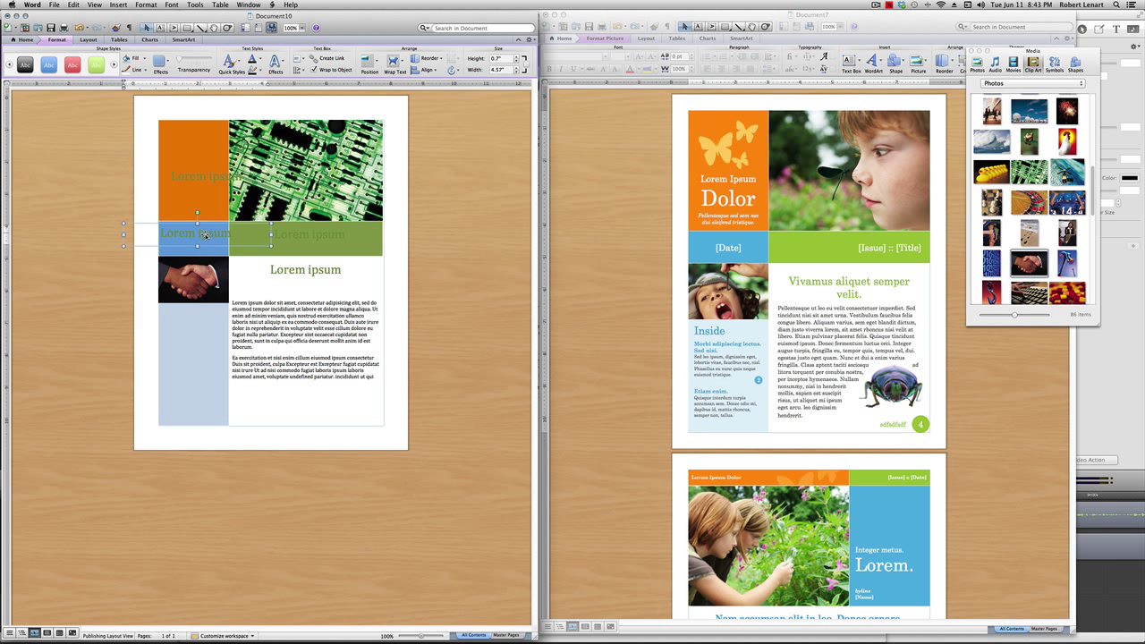
Narrow the text box on the blue rectangle from both sides to 2.2" wide, matching the rectangle's edges.
left_click_drag(271, 234, 229, 234)
left_click_drag(125, 234, 156, 234)
left_click_drag(157, 235, 158, 235)
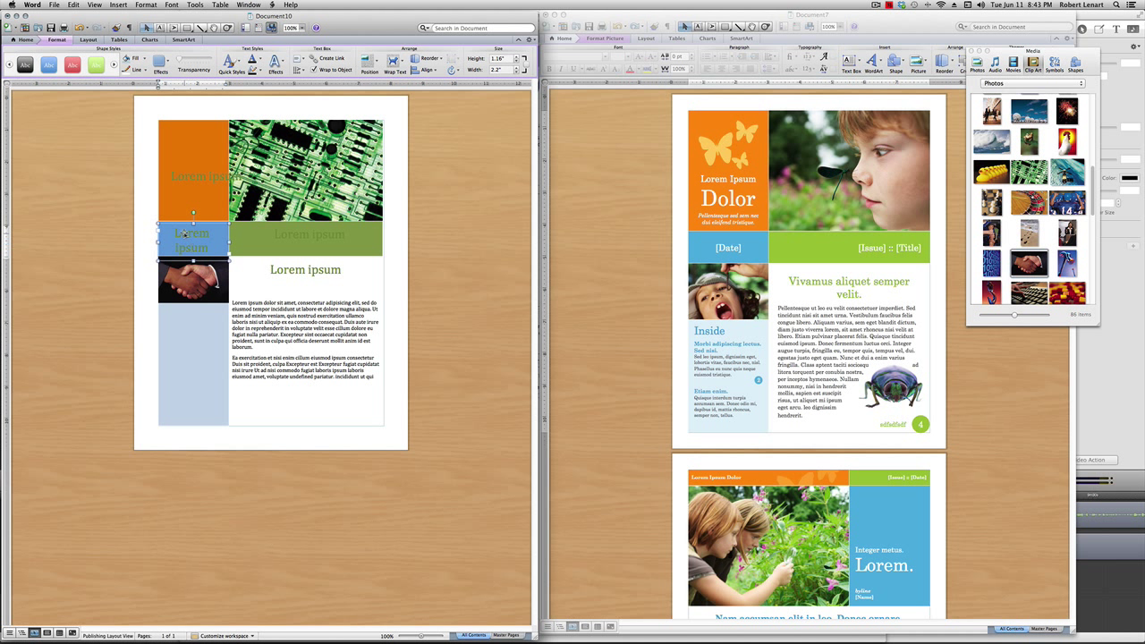
Format the blue rectangle's "Lorem ipsum" at 22 pt in white and centre its text box vertically on the rectangle.
left_click(33, 41)
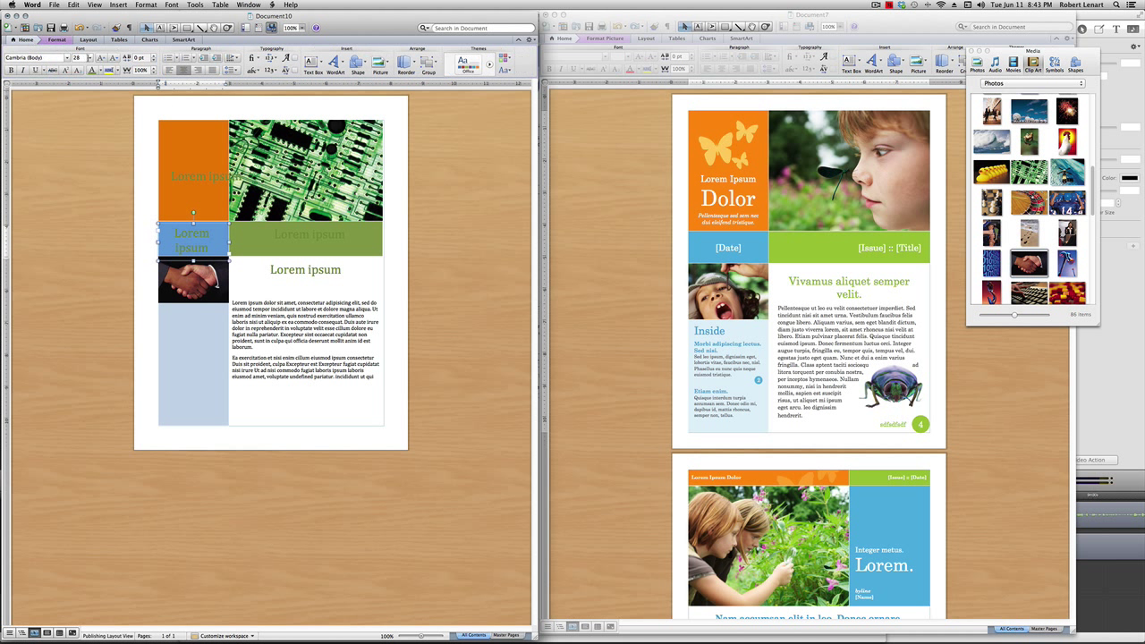
left_click(89, 57)
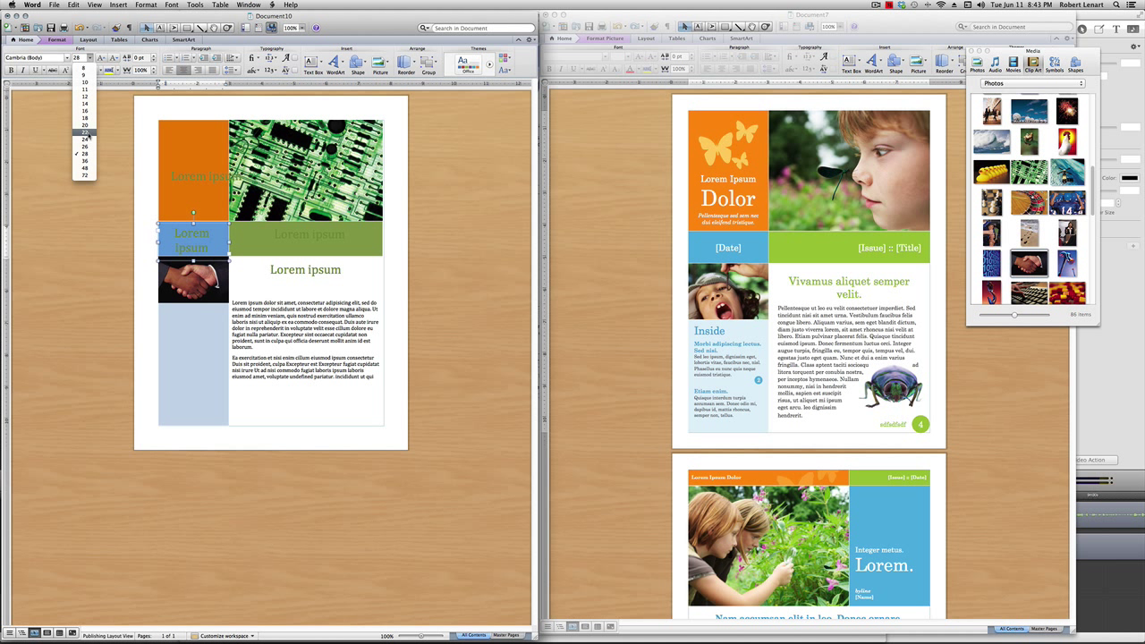
left_click(87, 132)
left_click_drag(187, 236, 188, 239)
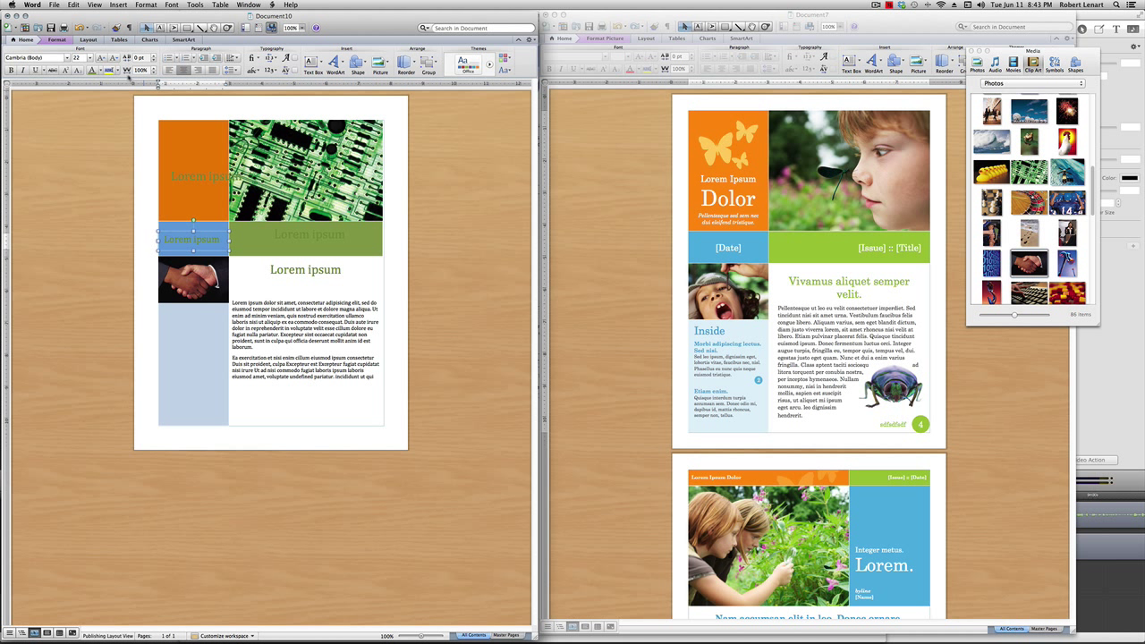
left_click(98, 71)
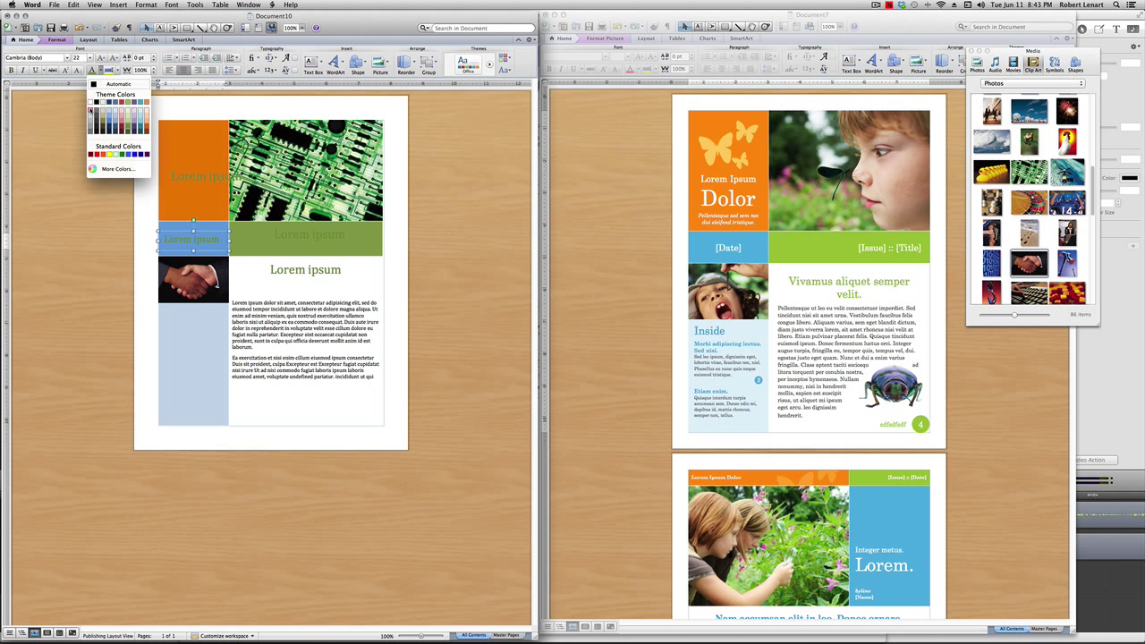
left_click(90, 107)
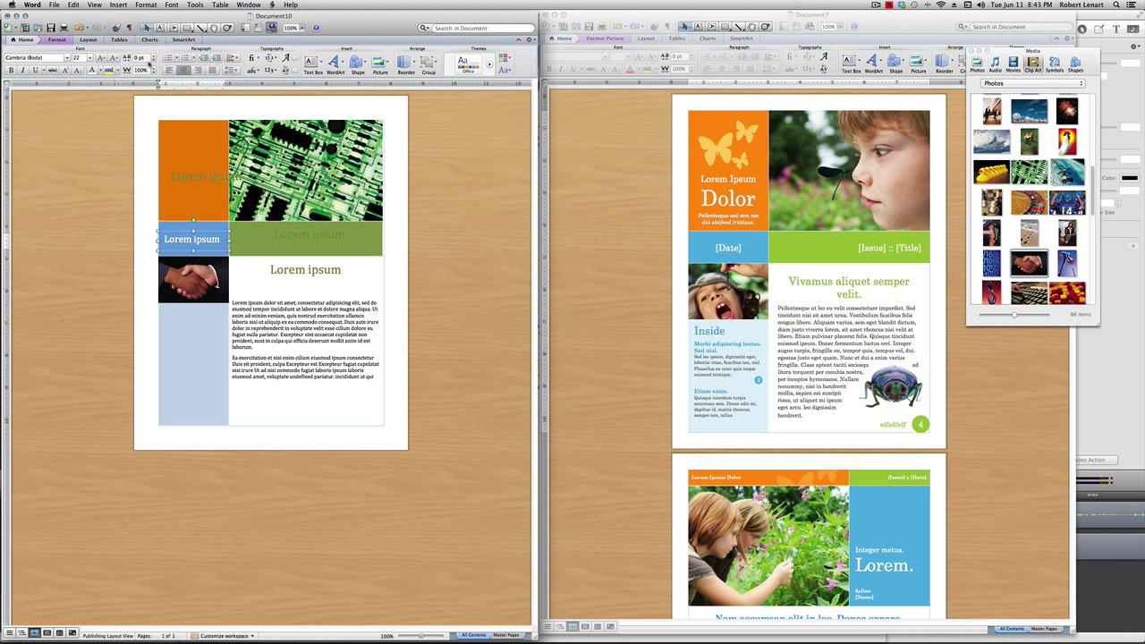
Change the case of the blue rectangle's "Lorem ipsum" to UPPERCASE.
left_click(147, 5)
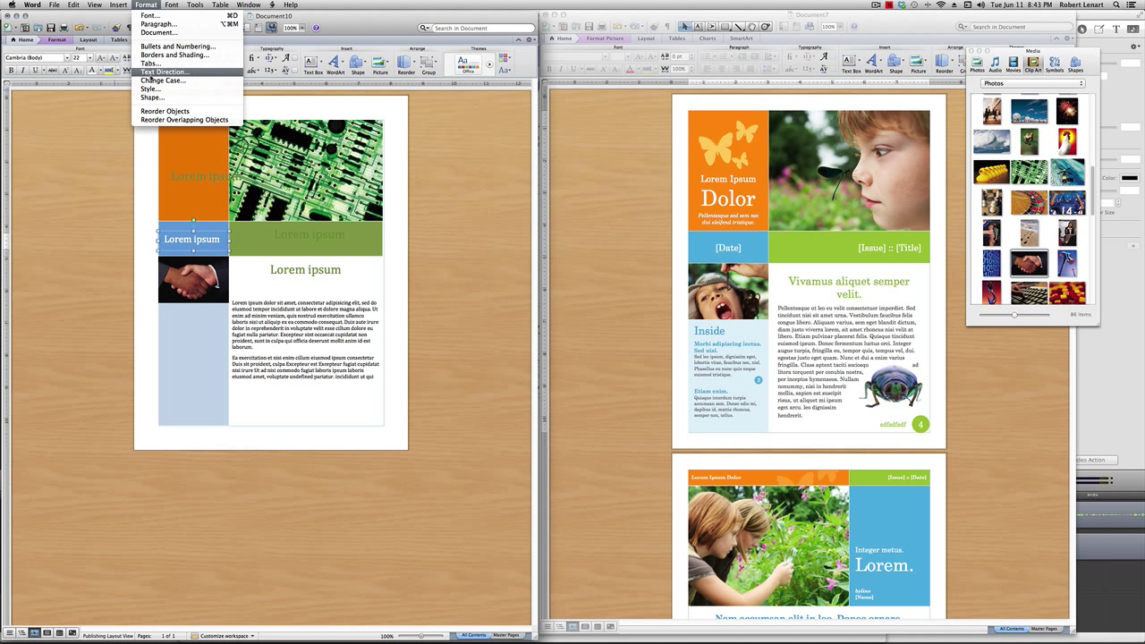
left_click(154, 81)
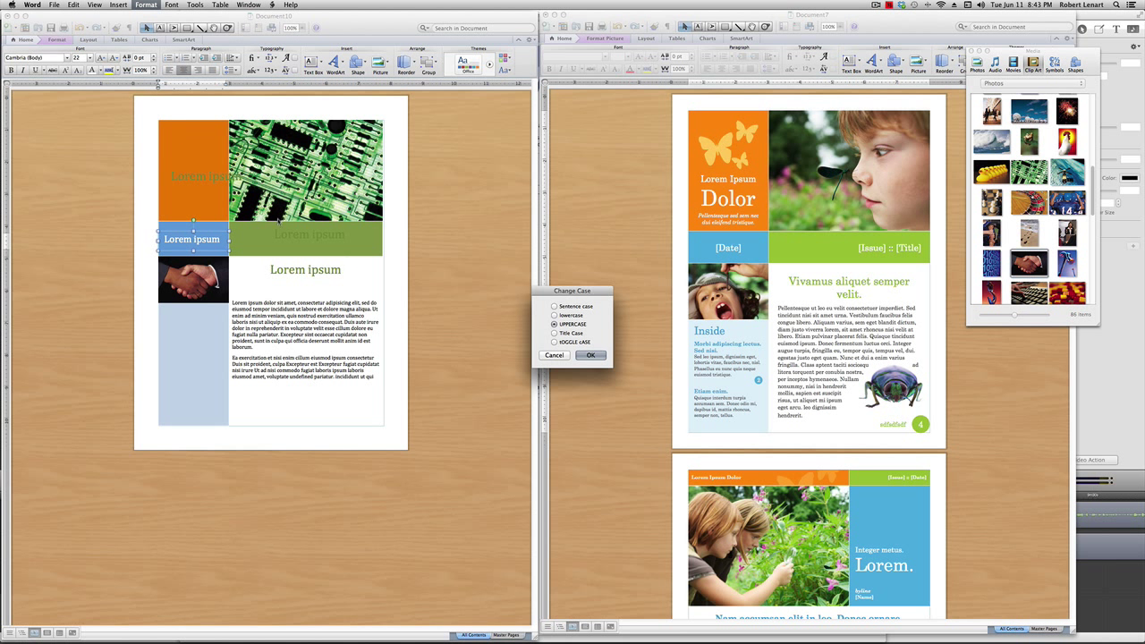
left_click(588, 355)
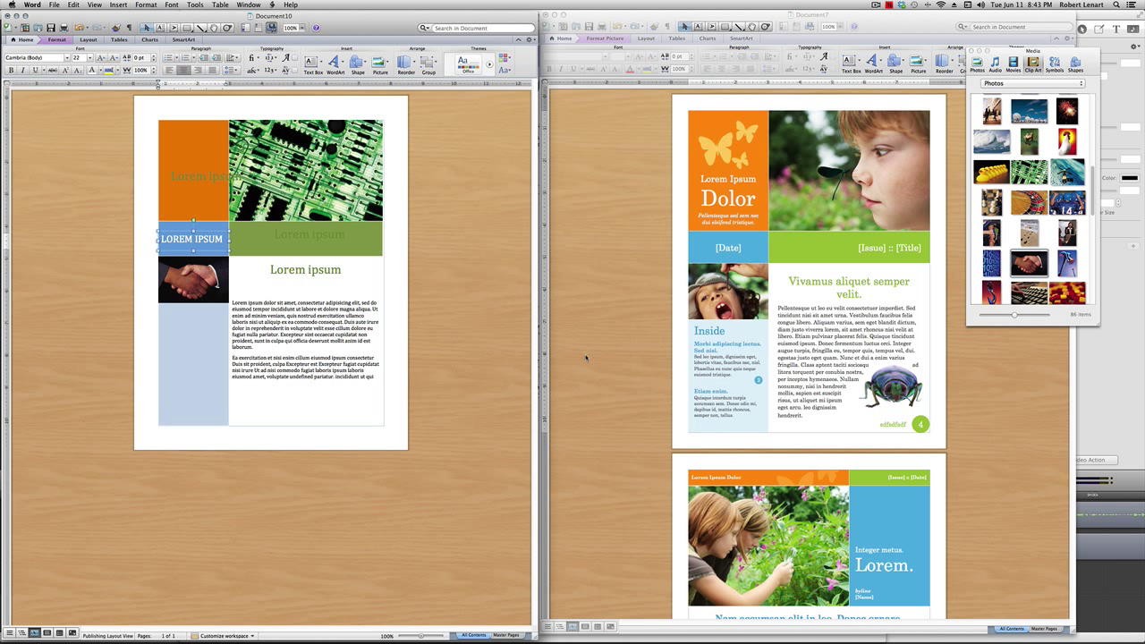
Change the case of the green "Lorem ipsum" headline above the body text to Title Case.
left_click(306, 275)
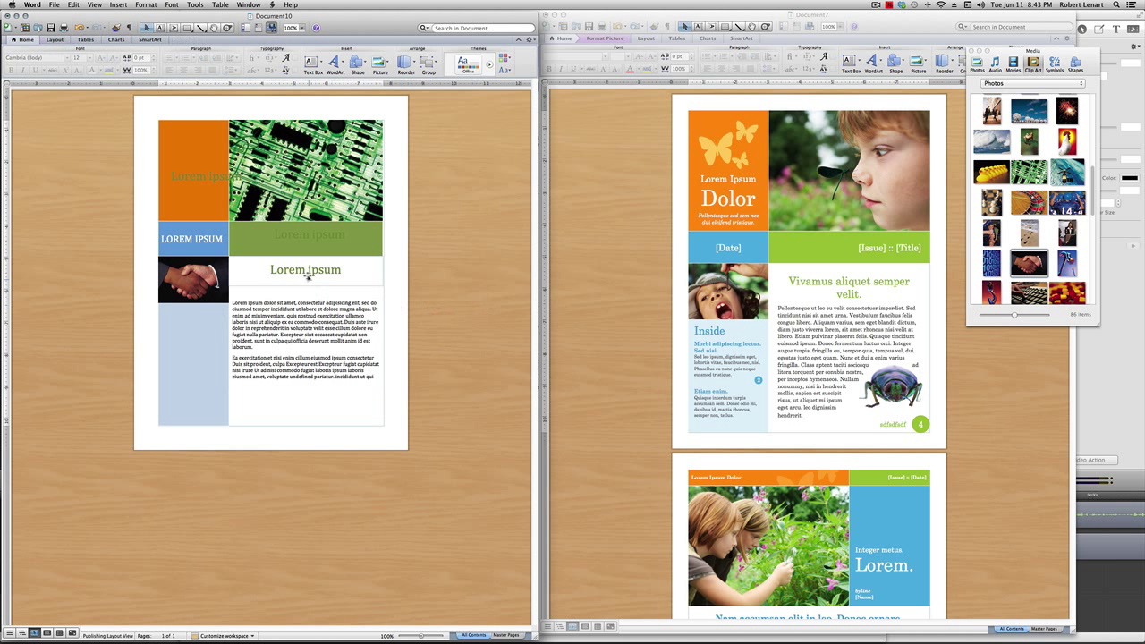
left_click(146, 5)
left_click(154, 81)
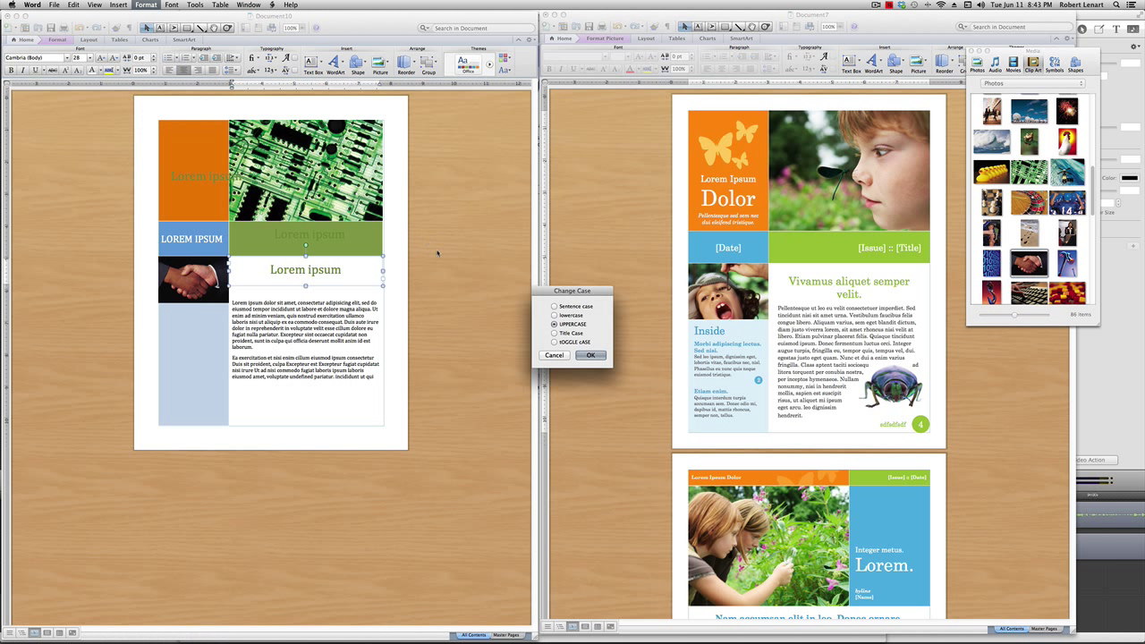
left_click(556, 332)
left_click(590, 355)
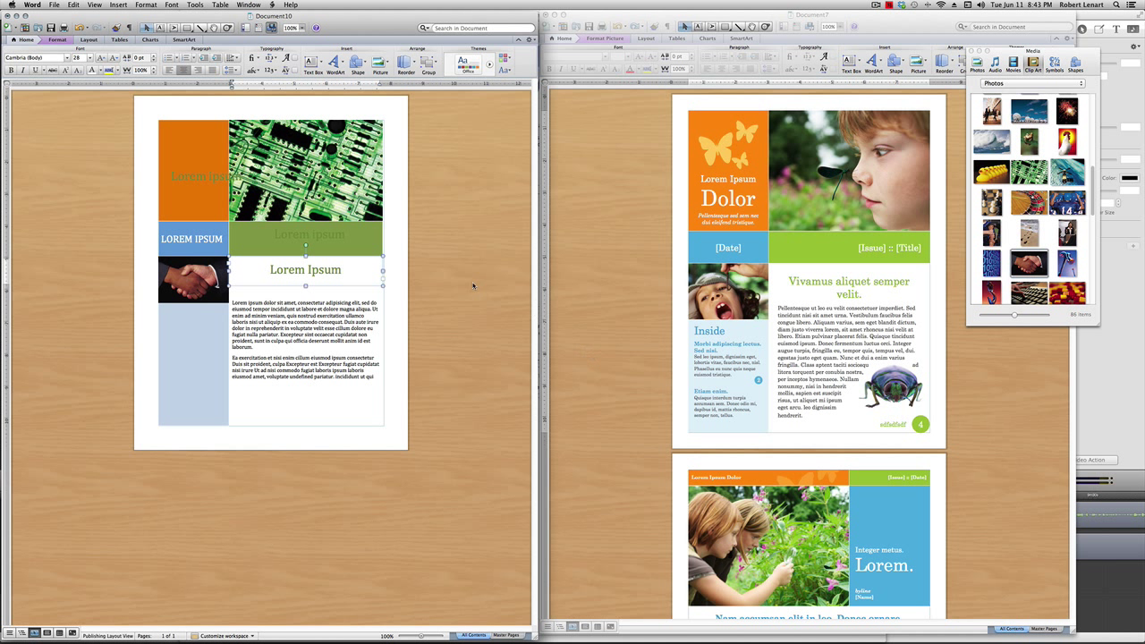
Narrow the "Lorem ipsum" text box on the orange rectangle from both sides to match the rectangle's edges.
left_click(201, 177)
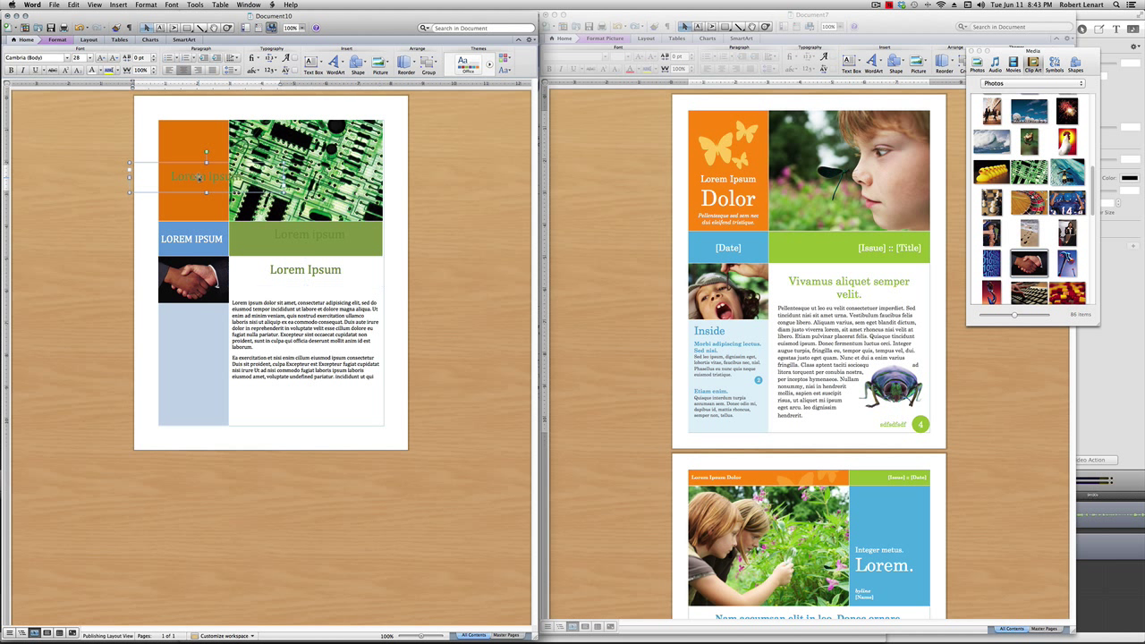
left_click_drag(284, 178, 229, 177)
left_click_drag(131, 177, 158, 177)
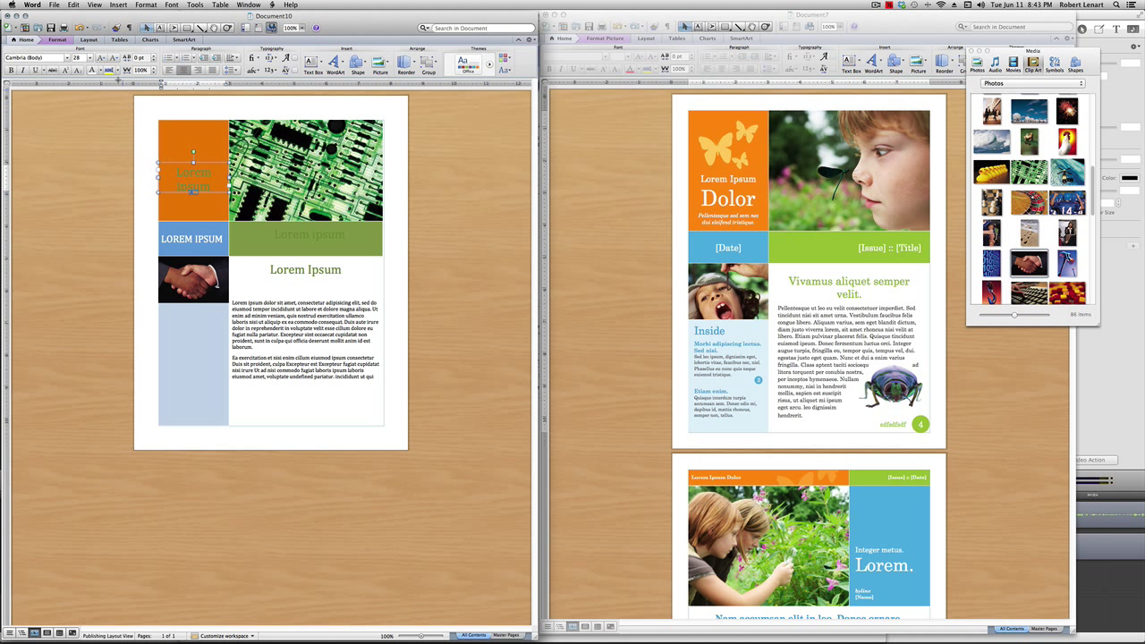
Format the orange rectangle's "Lorem ipsum" at 20 pt in white.
left_click(88, 58)
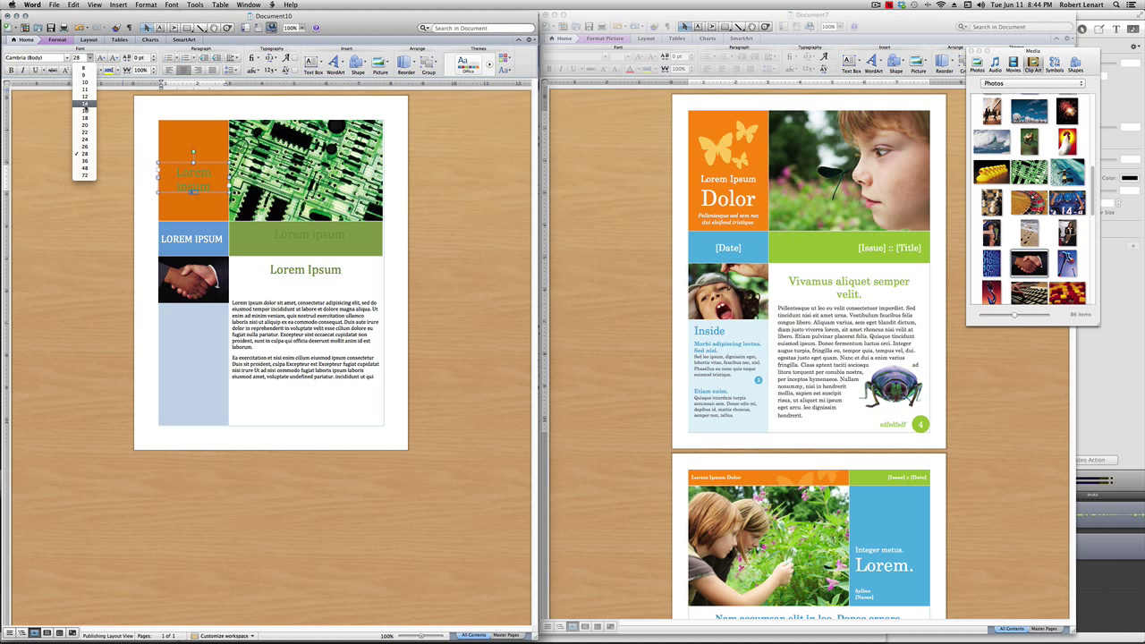
left_click(85, 105)
left_click(88, 58)
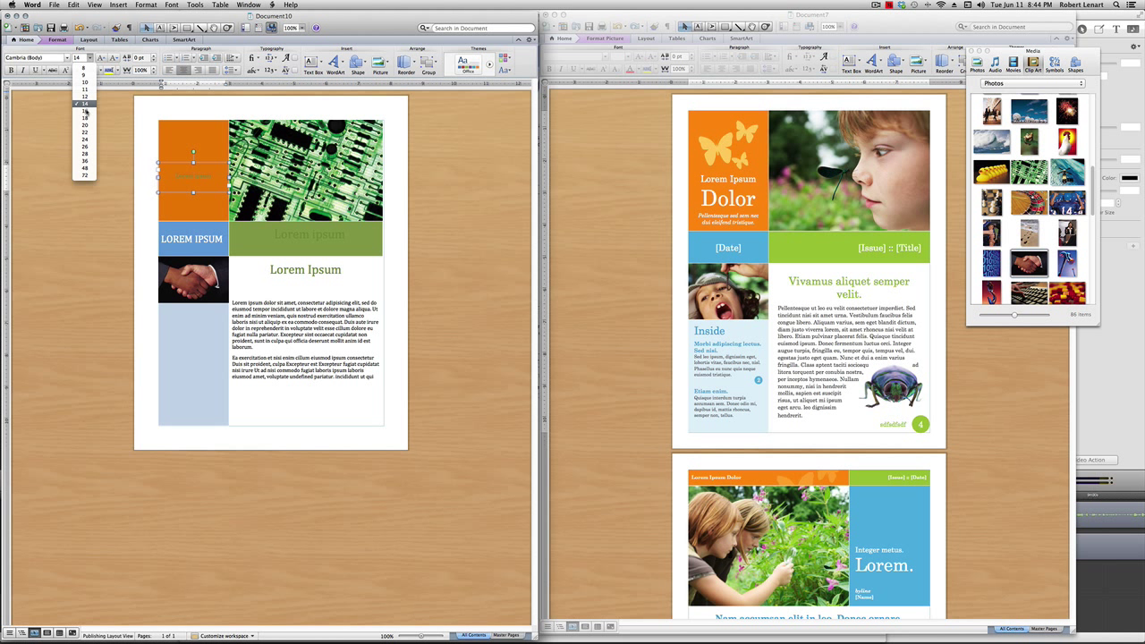
left_click(86, 126)
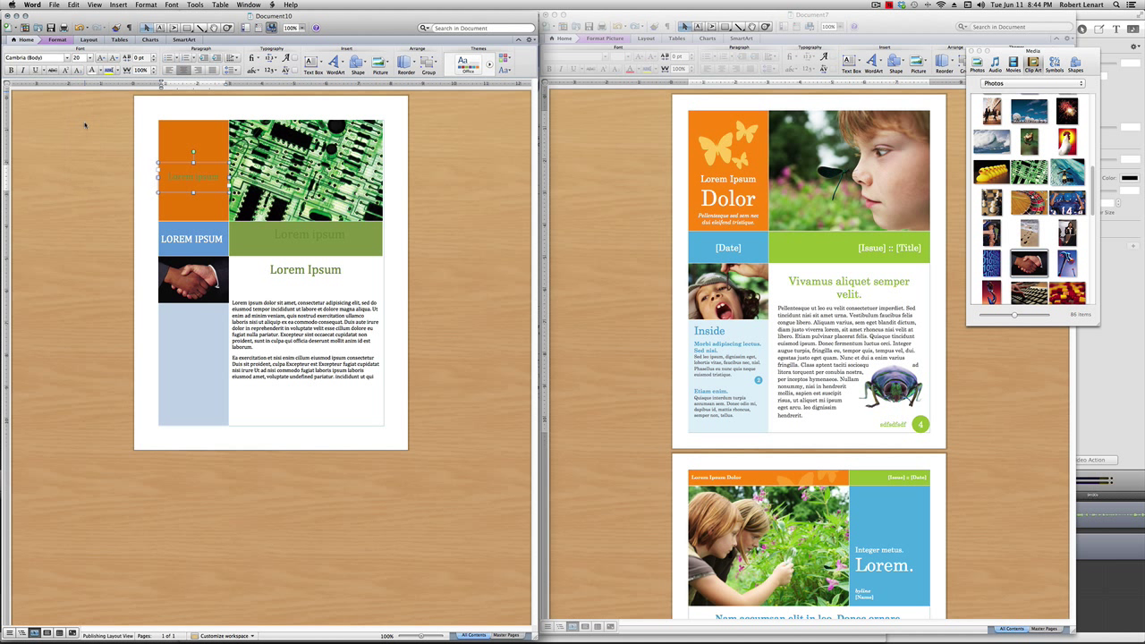
left_click(101, 71)
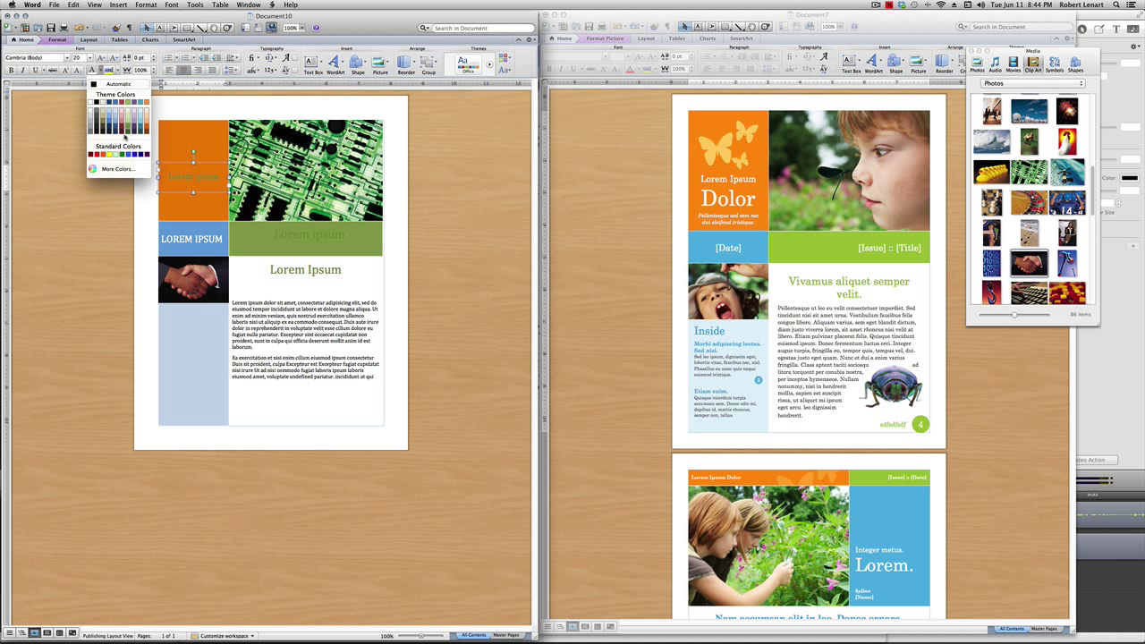
left_click(92, 104)
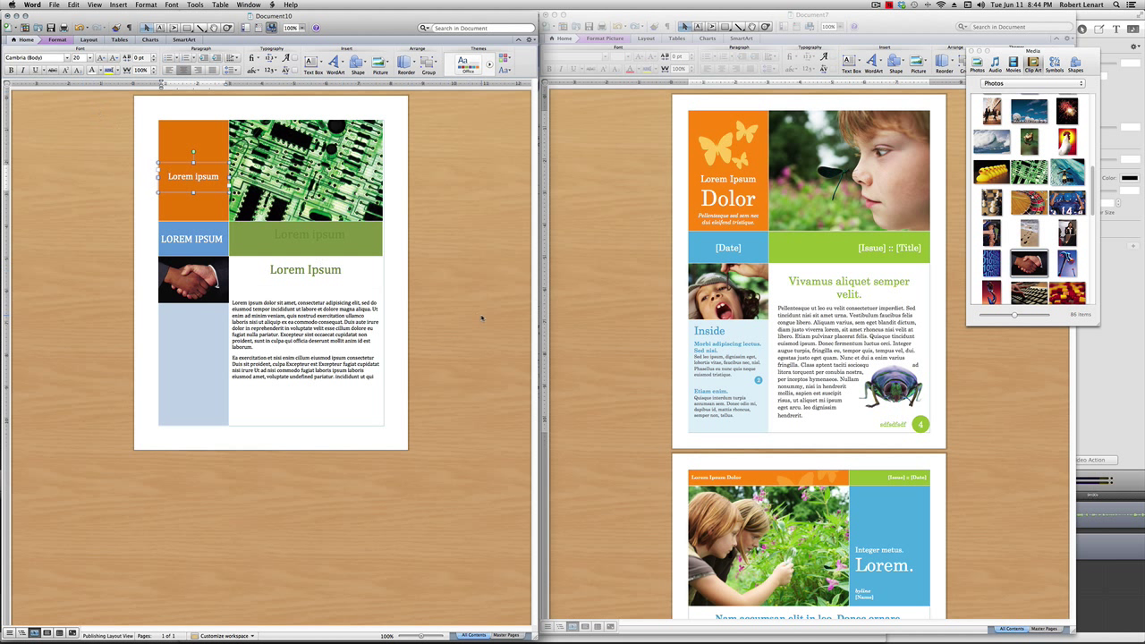
Insert a text box about 1.74" wide and 3.14" high on the light blue rectangle below the handshake photo.
left_click(177, 338)
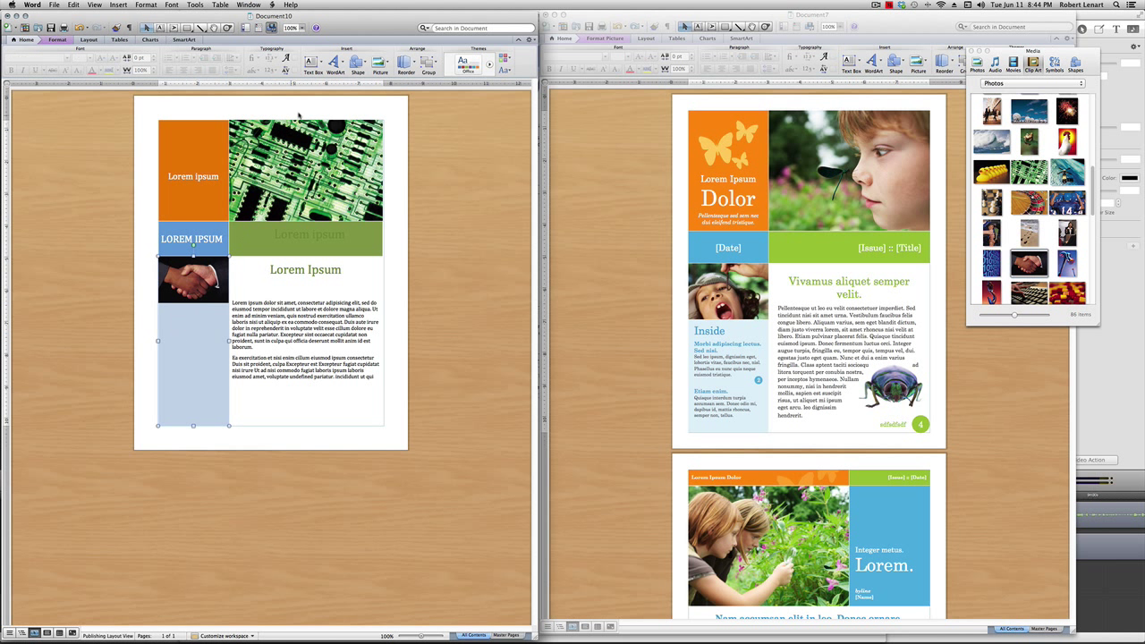
left_click(310, 65)
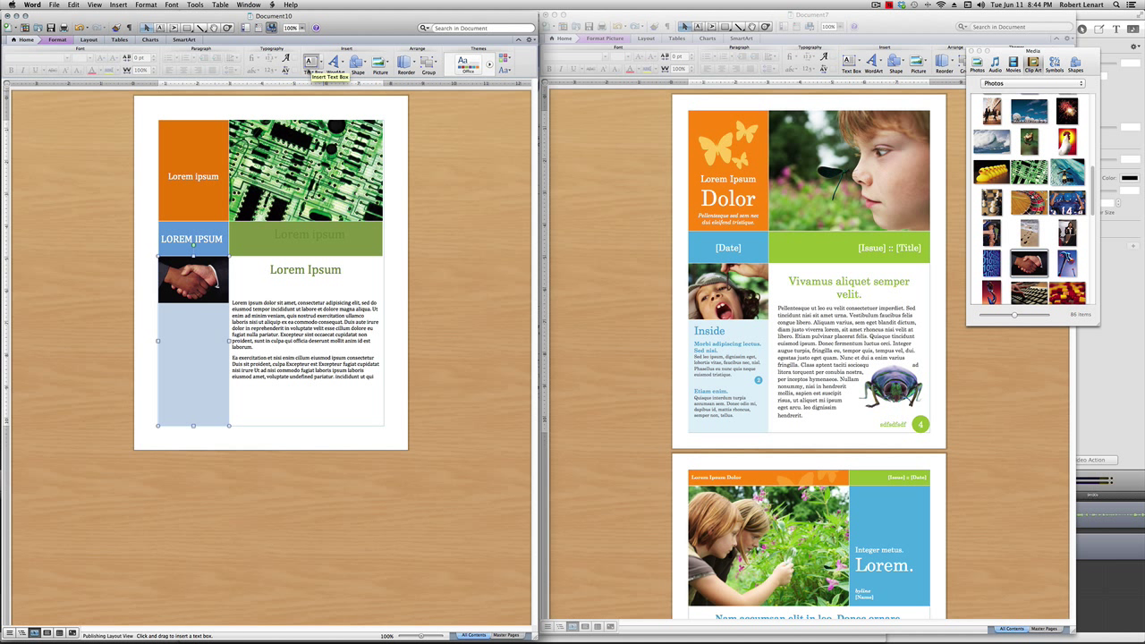
left_click_drag(167, 315, 221, 415)
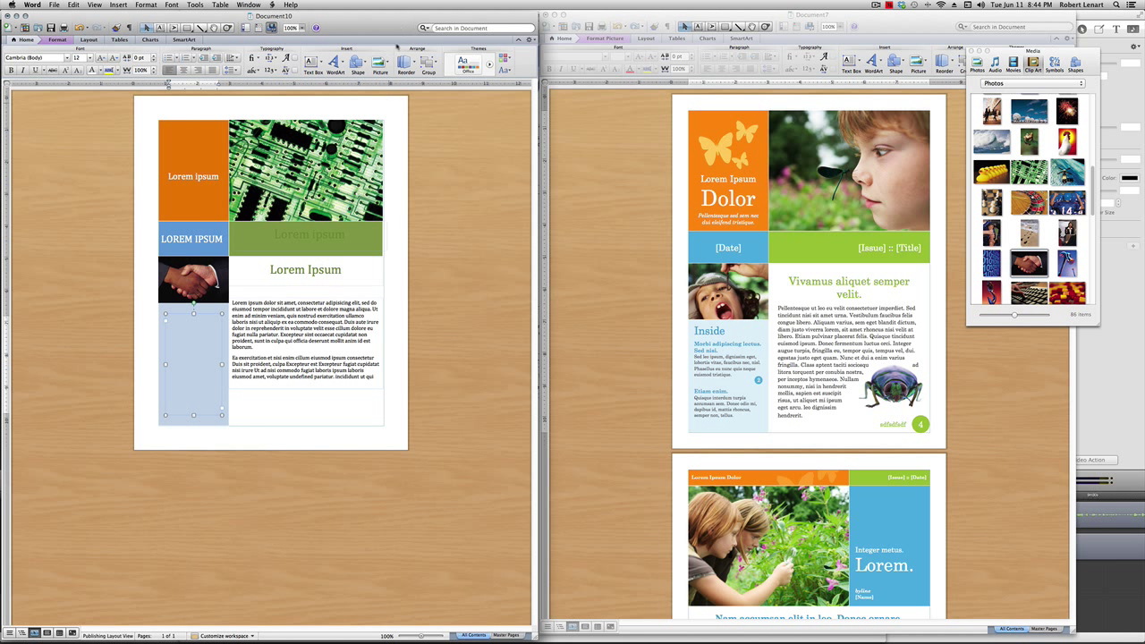
Generate a short passage of filler text on FillerText.com in Safari and paste it into the light blue rectangle's text box in Word.
key("super+Tab")
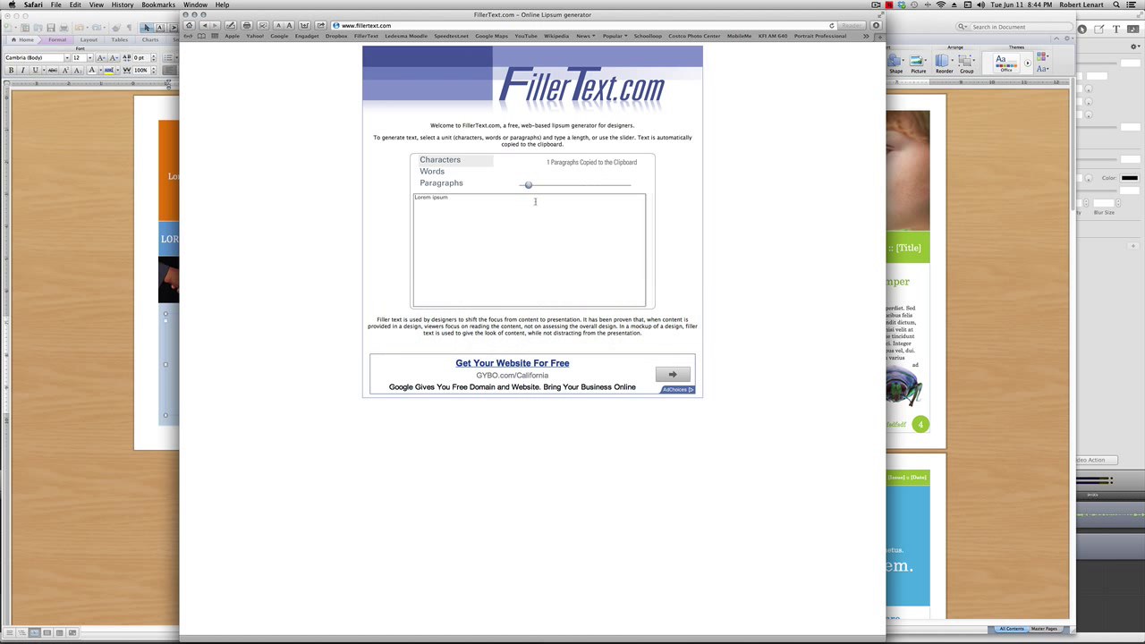
left_click_drag(528, 185, 546, 185)
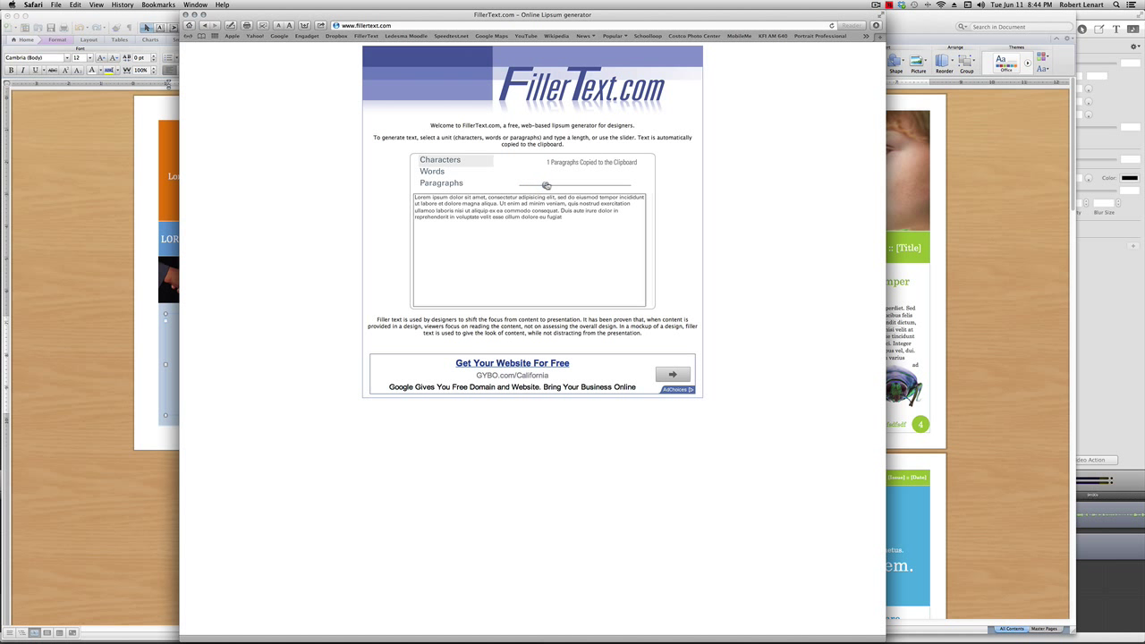
key("super+Tab")
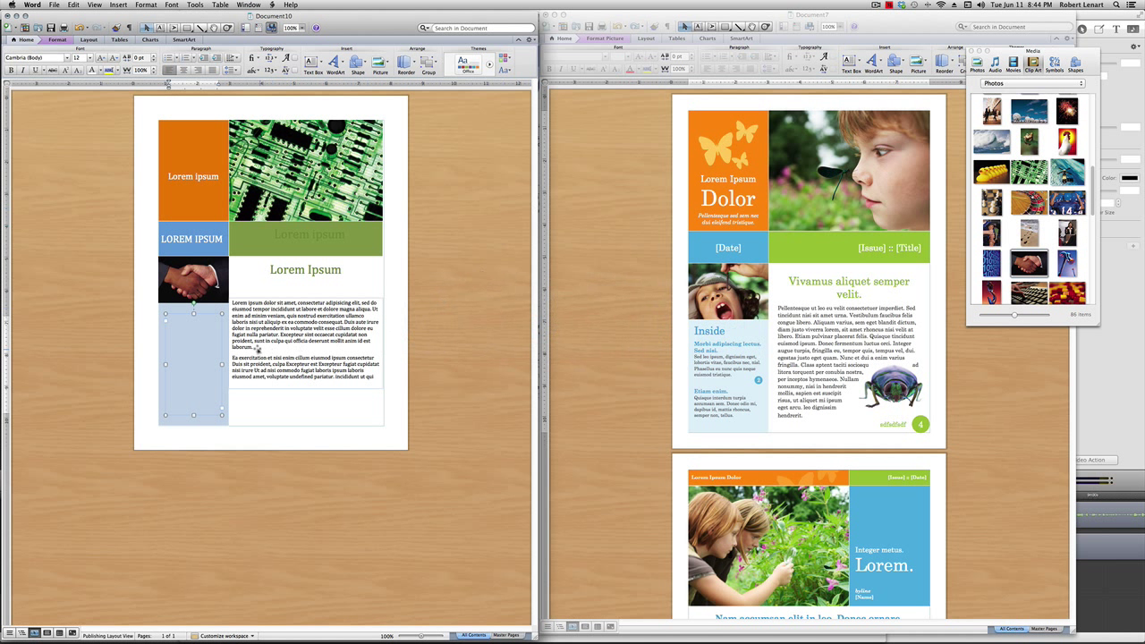
left_click(200, 342)
key("super+v")
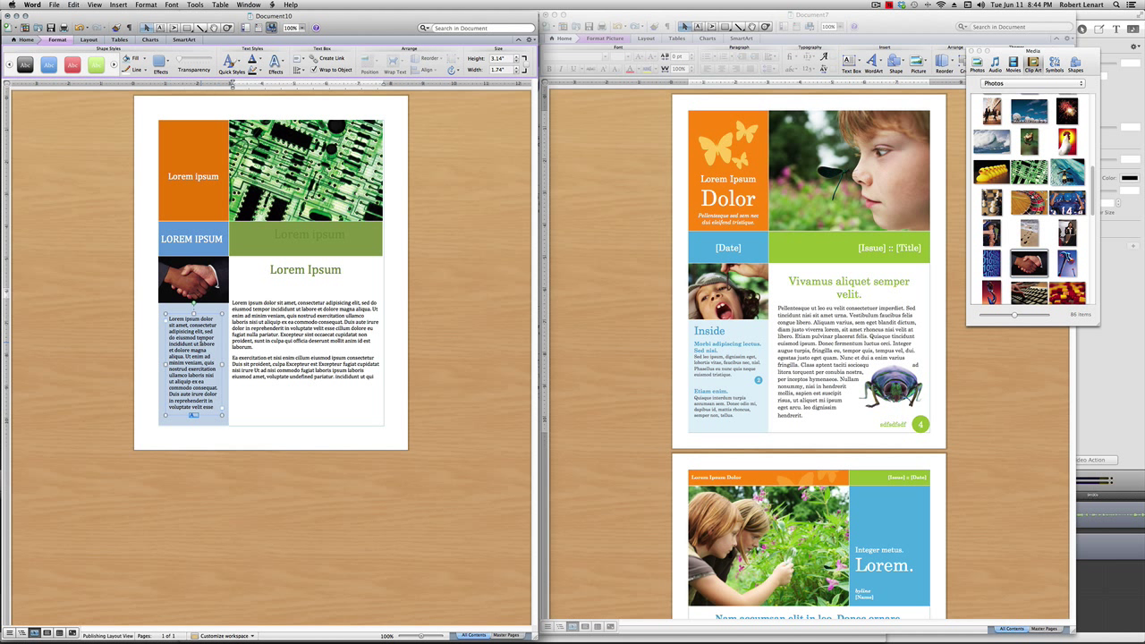
left_click(450, 315)
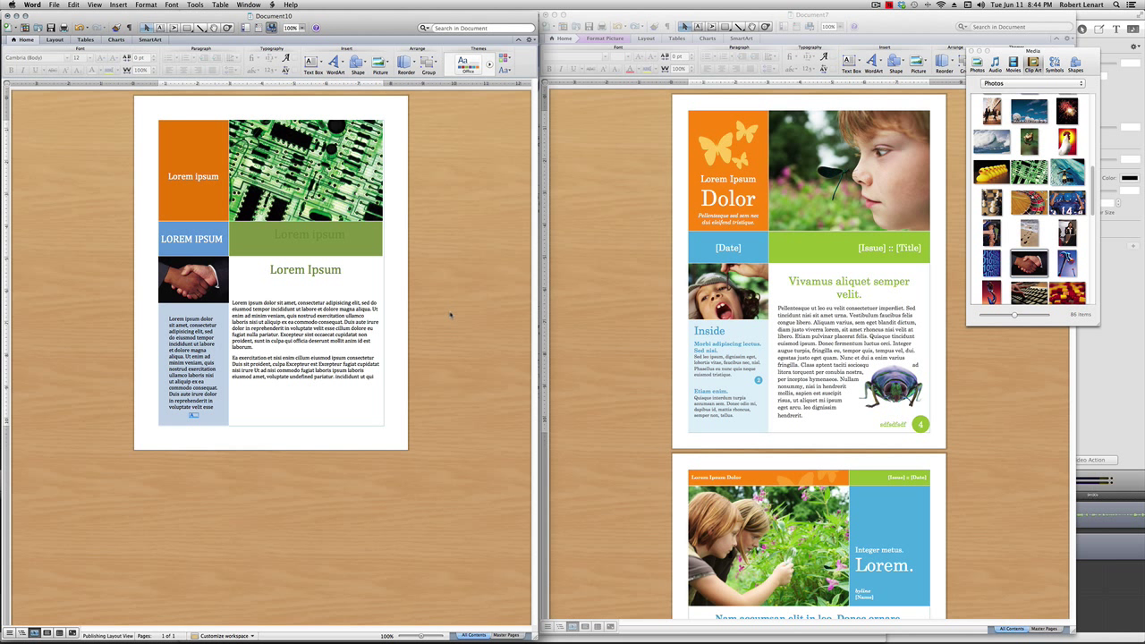
Place the scissors picture from the Business clip art category over the lower part of the body text.
left_click(860, 389)
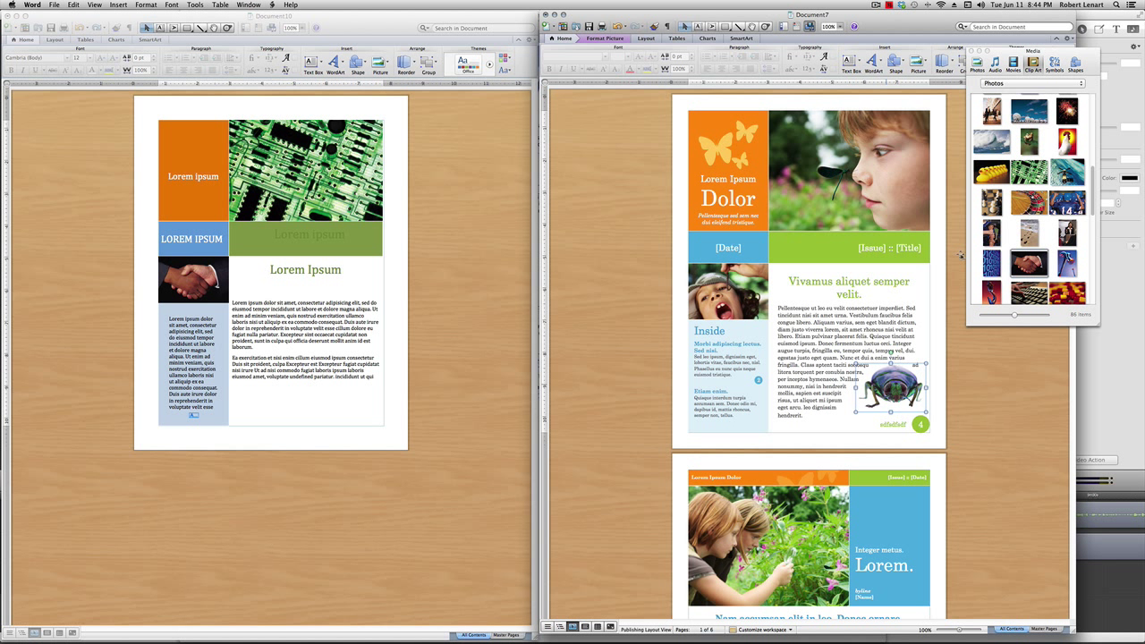
left_click(1015, 85)
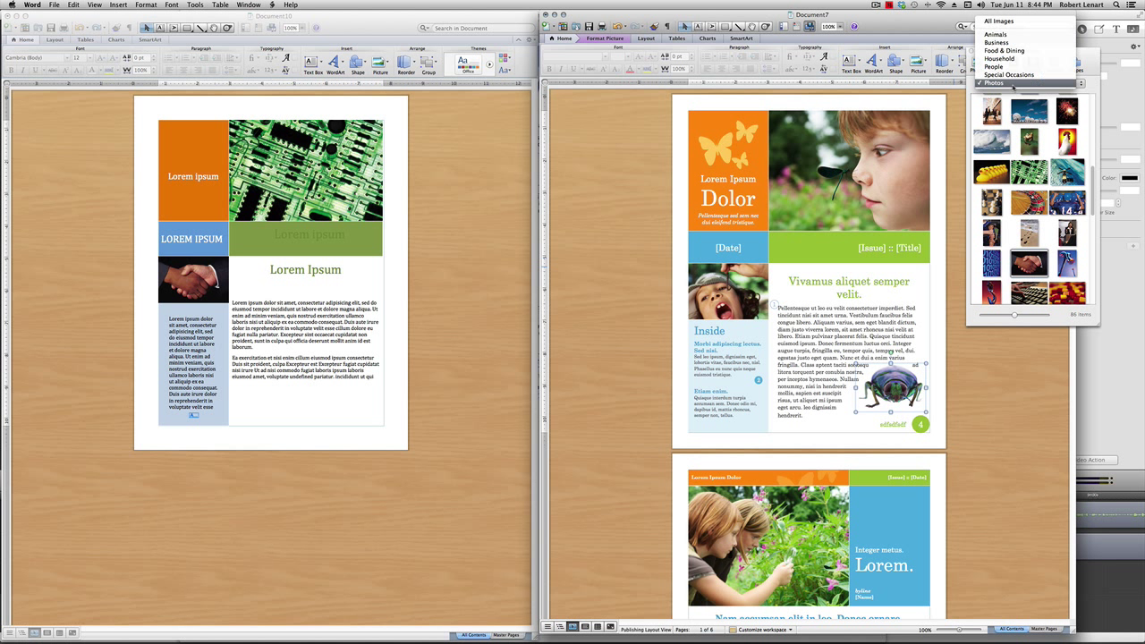
left_click(996, 42)
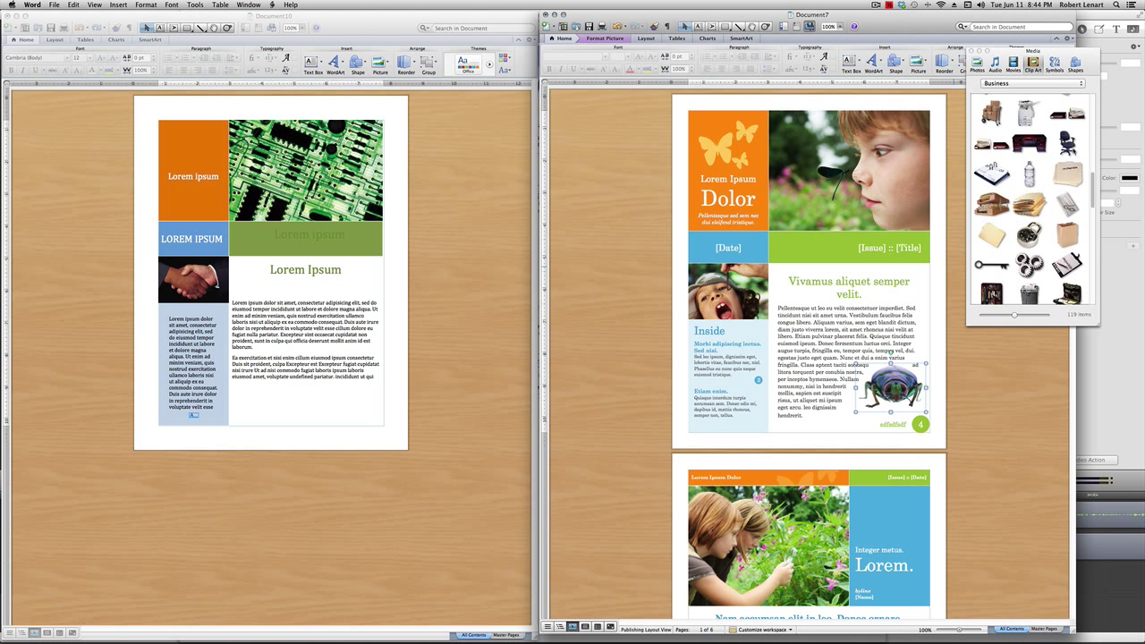
scroll(1051, 153, "down", 5)
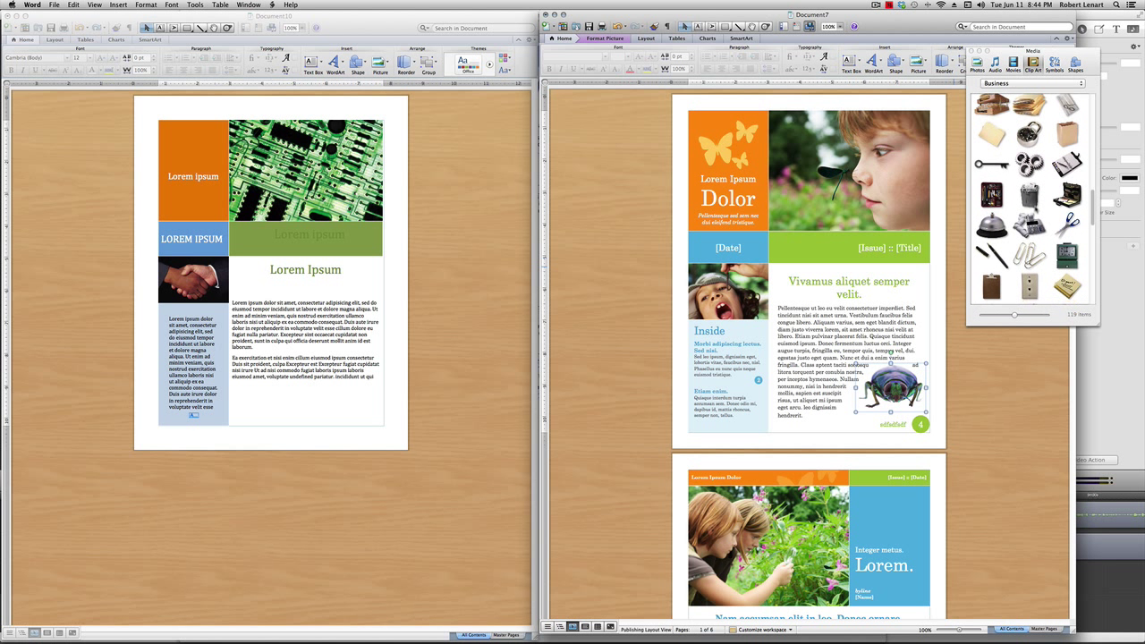
left_click_drag(1067, 223, 351, 367)
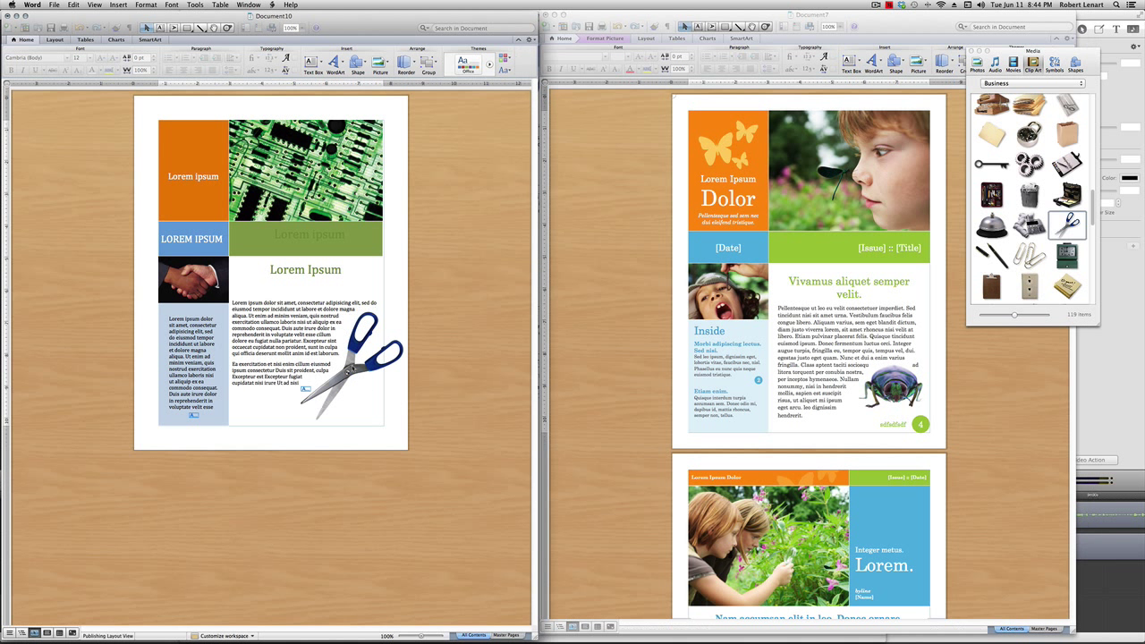
Shrink the scissors picture and move it against the right edge of the body text's lower part.
left_click_drag(395, 304, 372, 331)
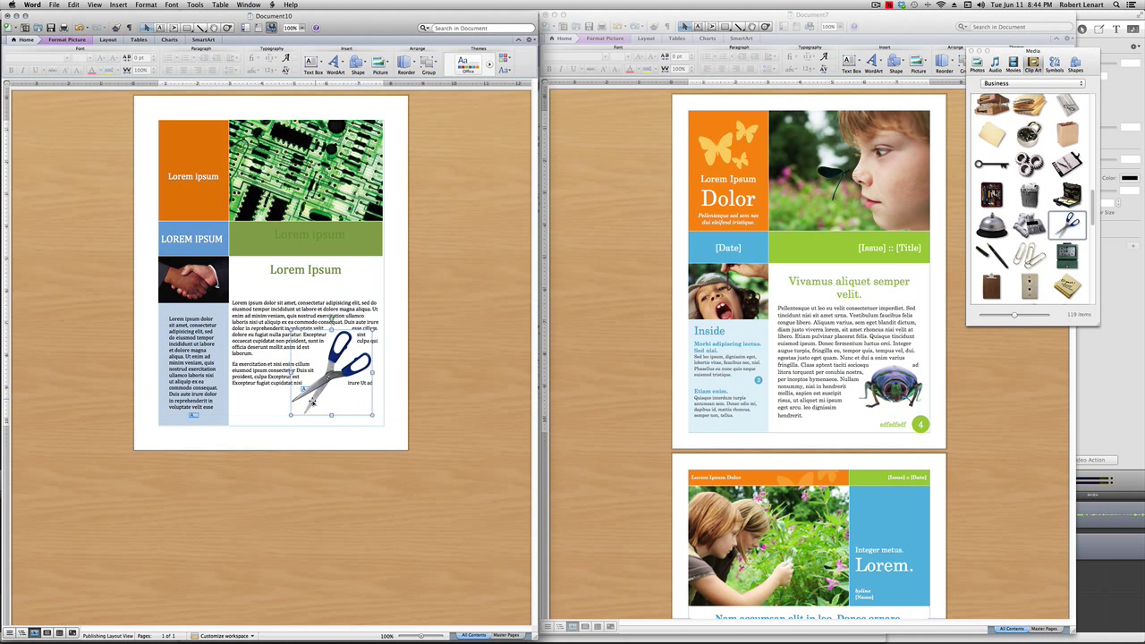
left_click_drag(291, 414, 299, 406)
left_click_drag(329, 350, 345, 358)
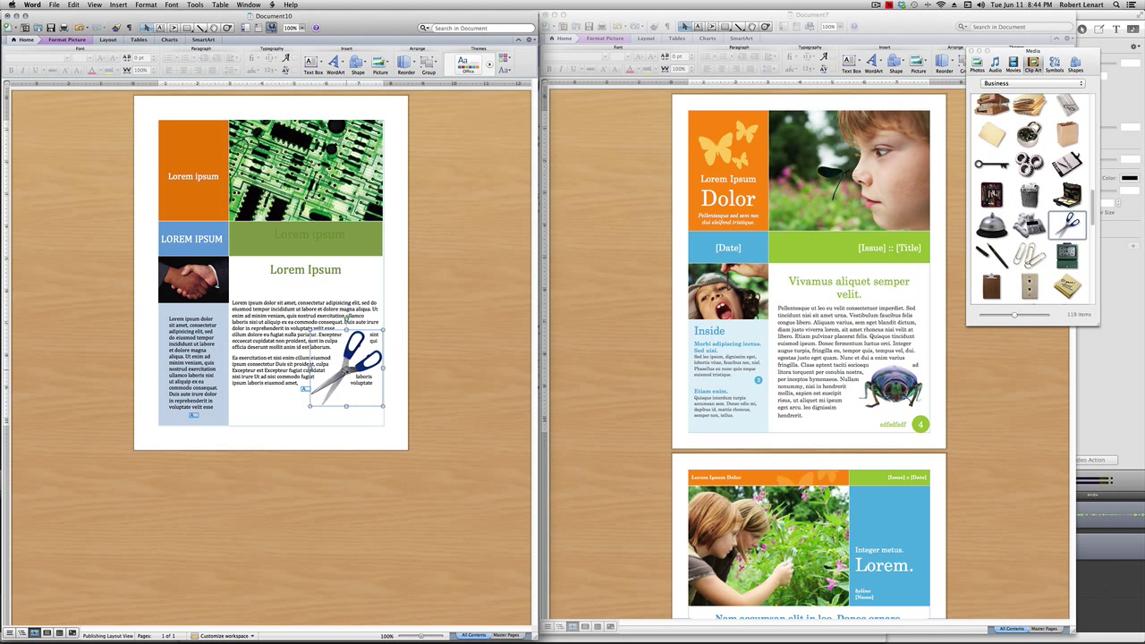
Set the scissors picture's text wrapping to Tight.
right_click(340, 359)
mouse_move(367, 449)
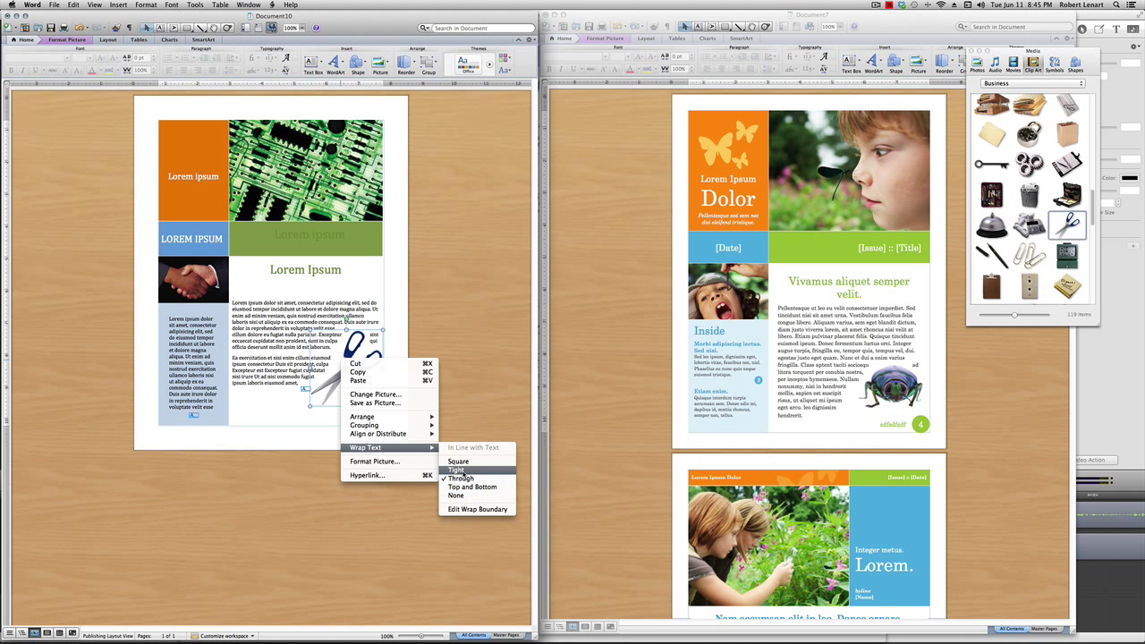
left_click(458, 470)
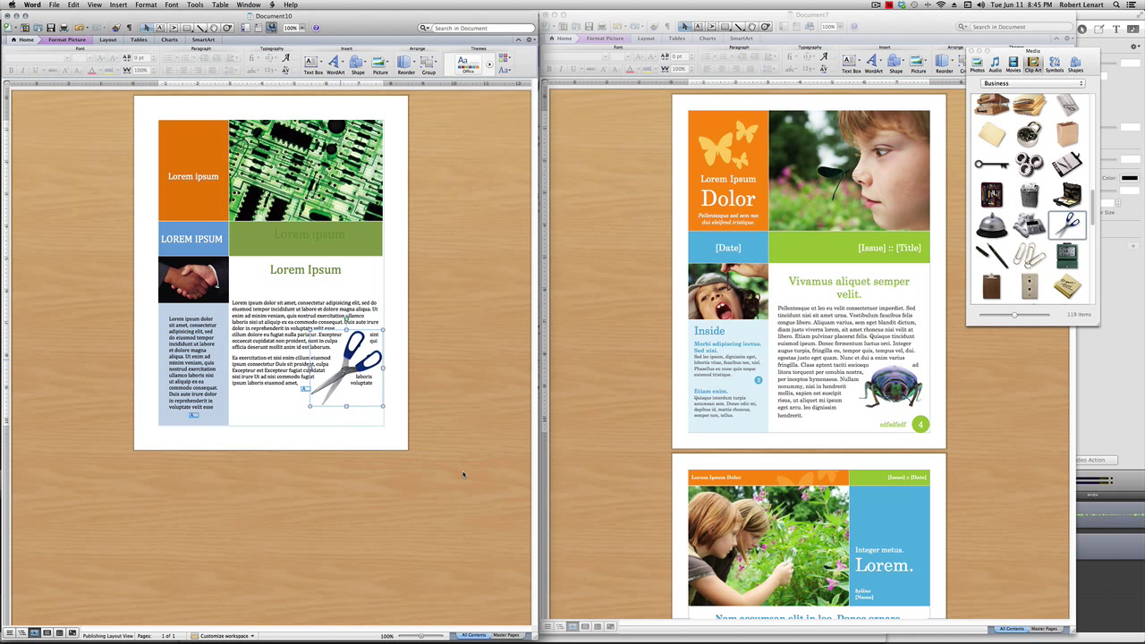
Try the Top and Bottom text wrapping on the scissors picture and return it to Tight.
right_click(337, 360)
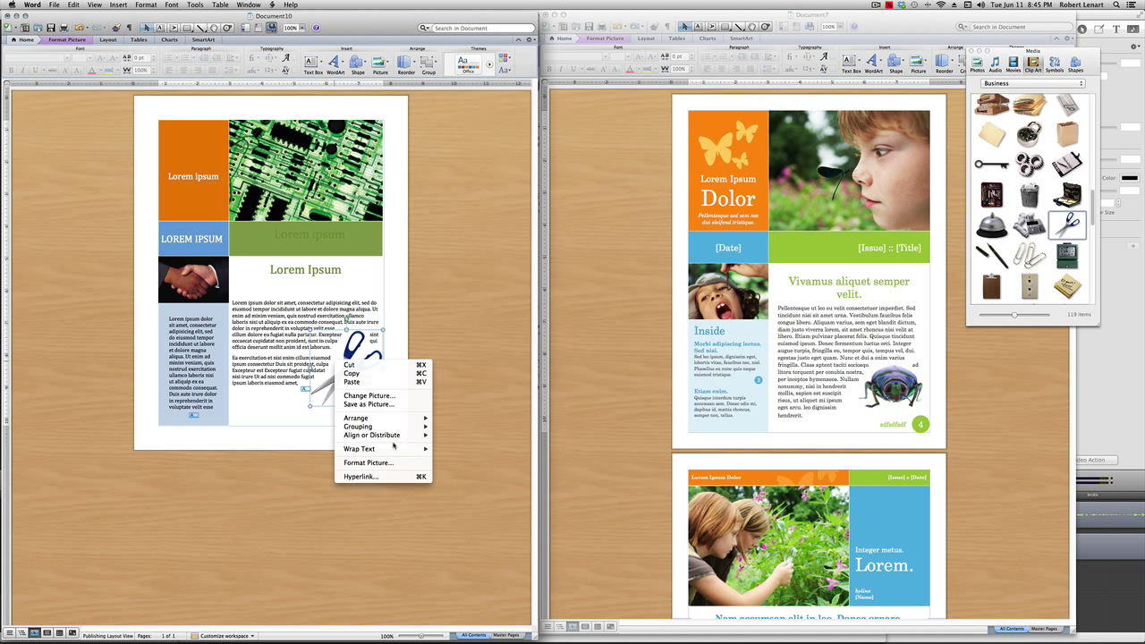
mouse_move(373, 449)
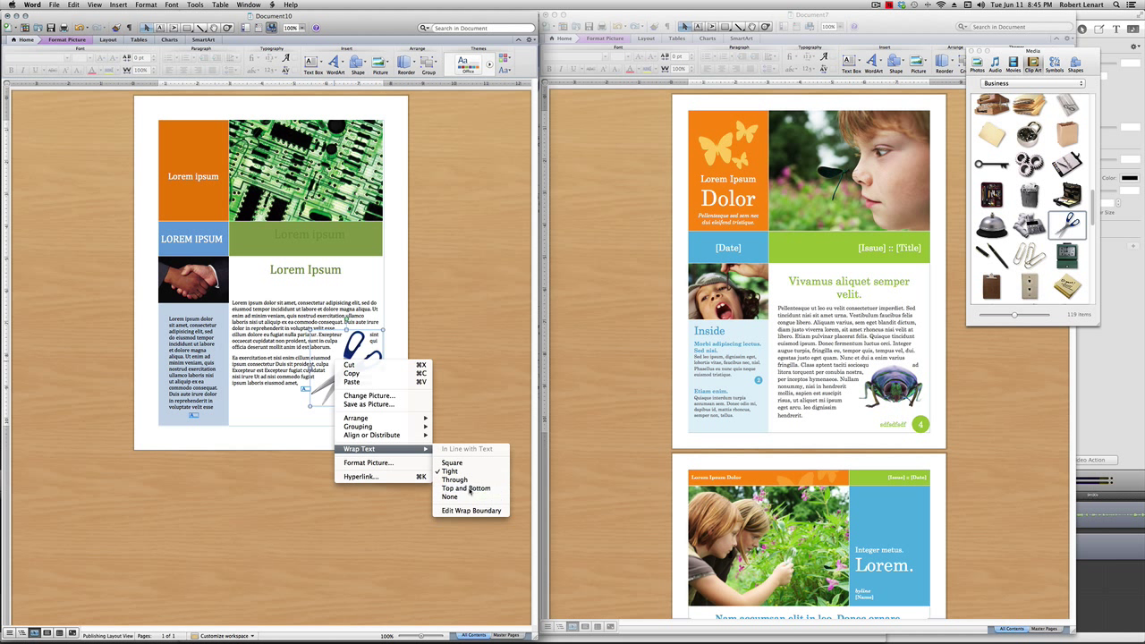
left_click(466, 488)
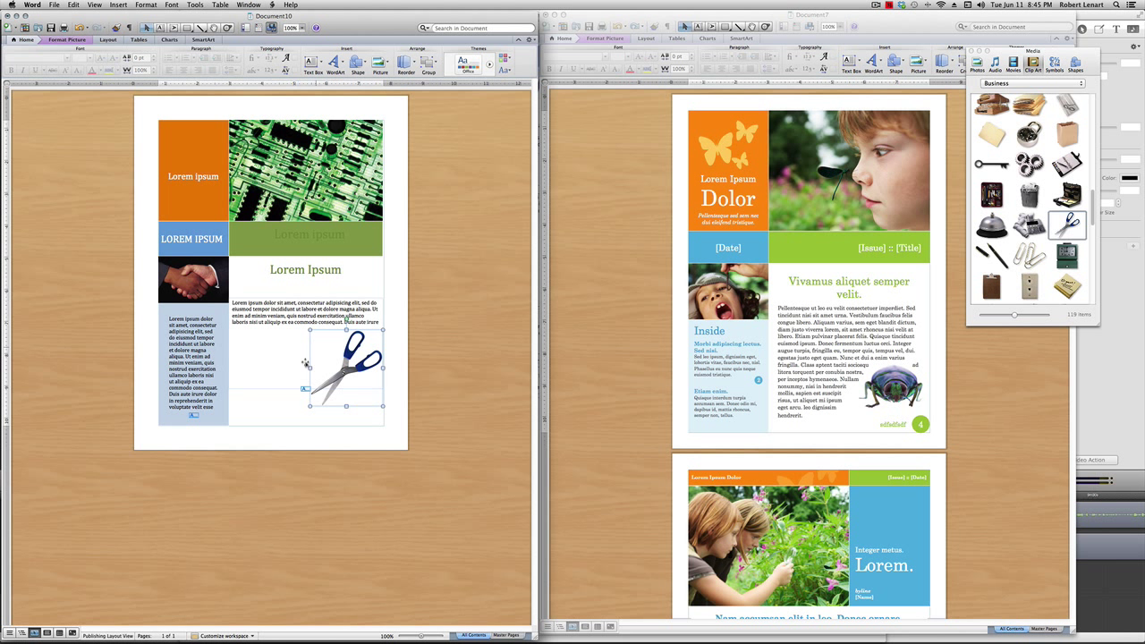
right_click(341, 369)
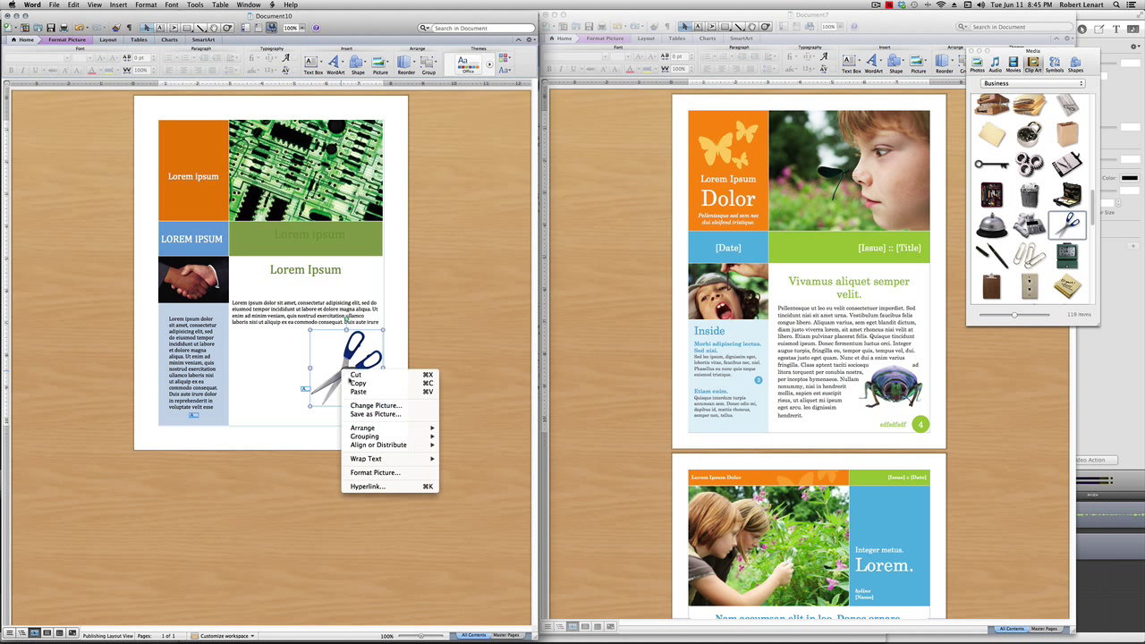
mouse_move(384, 458)
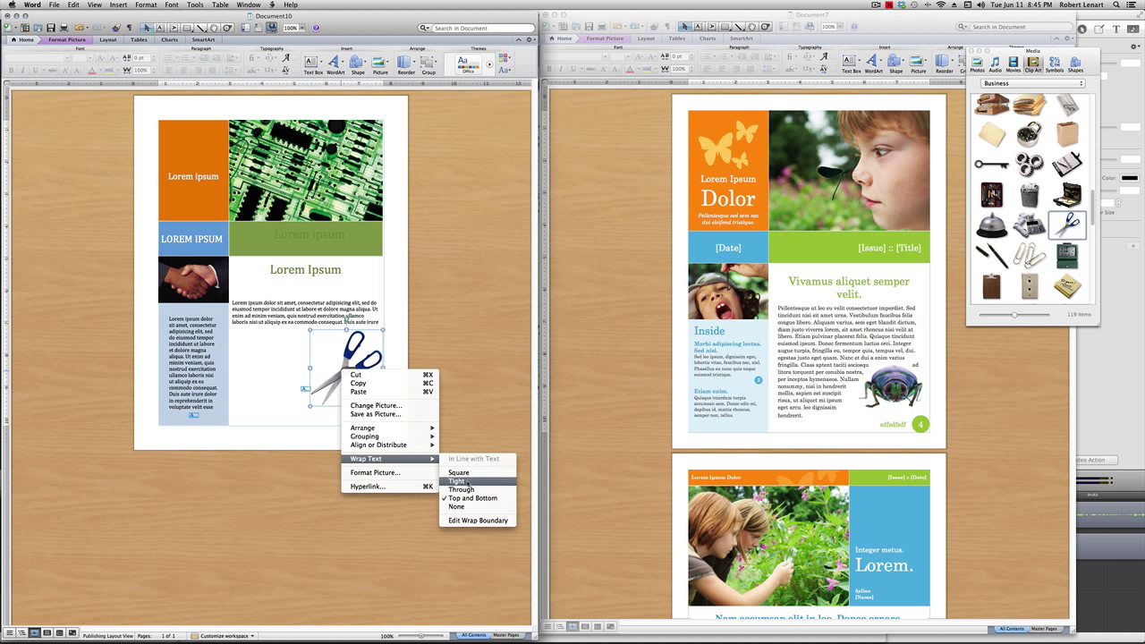
left_click(463, 481)
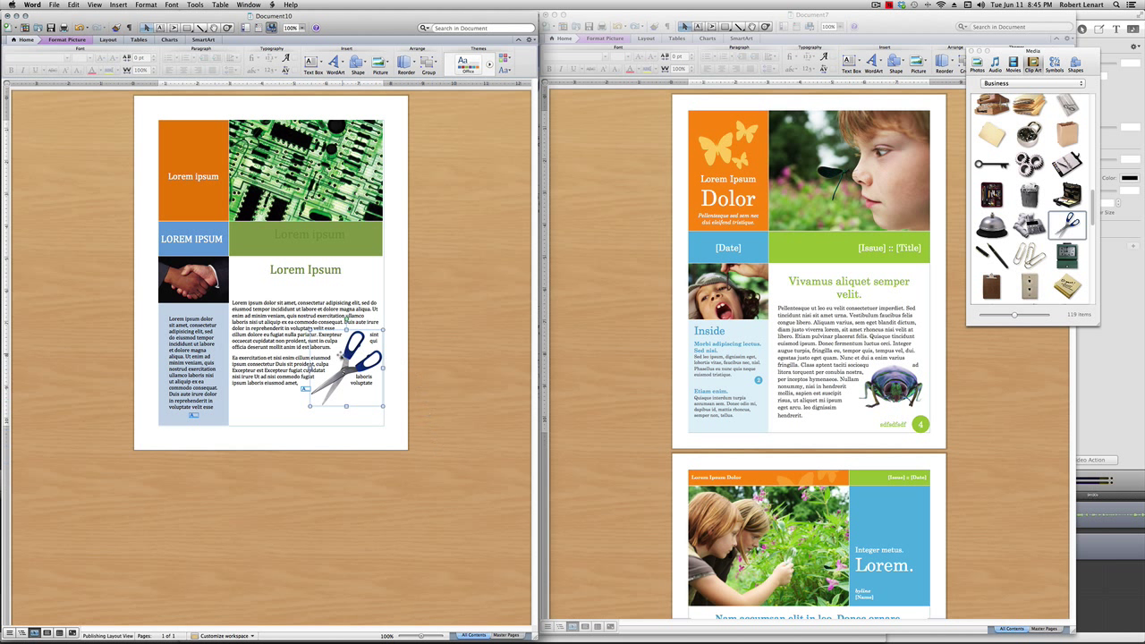
Move the scissors picture slightly down into the lower right corner beside the body text and deselect it.
mouse_move(338, 369)
left_mouse_down()
mouse_move(353, 376)
mouse_move(346, 382)
left_mouse_up()
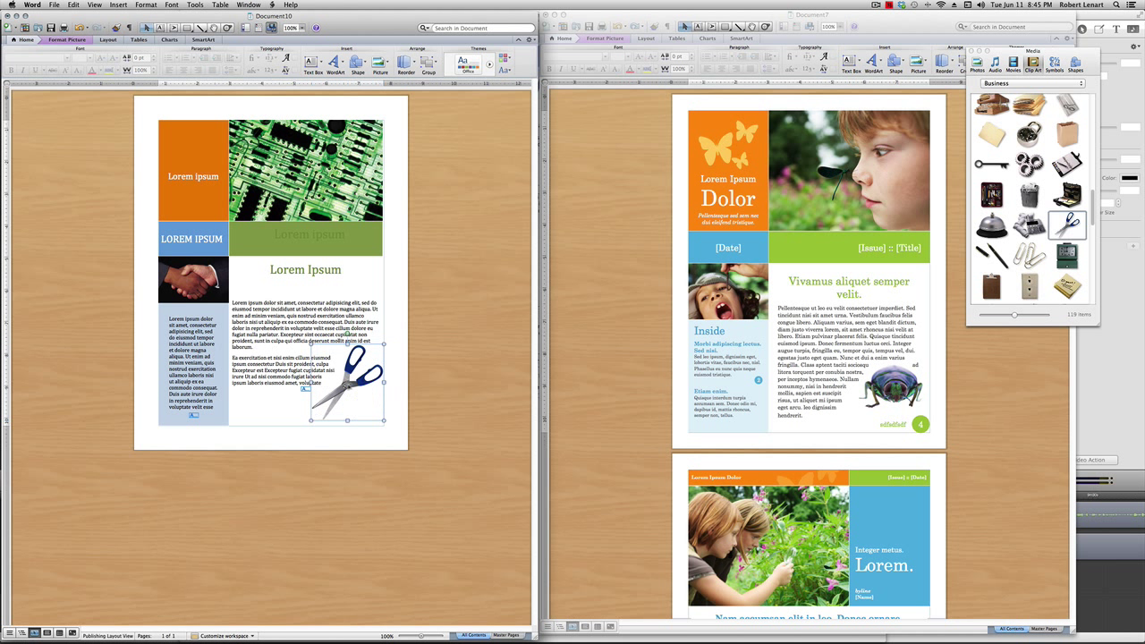
left_click(316, 397)
left_click(305, 386)
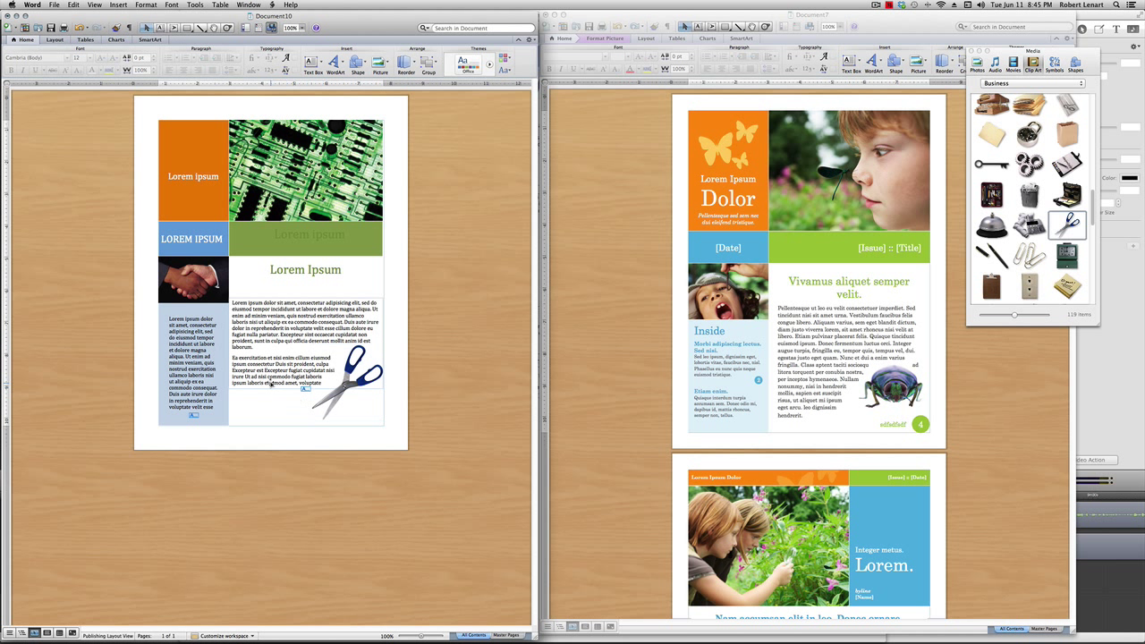
left_click(394, 398)
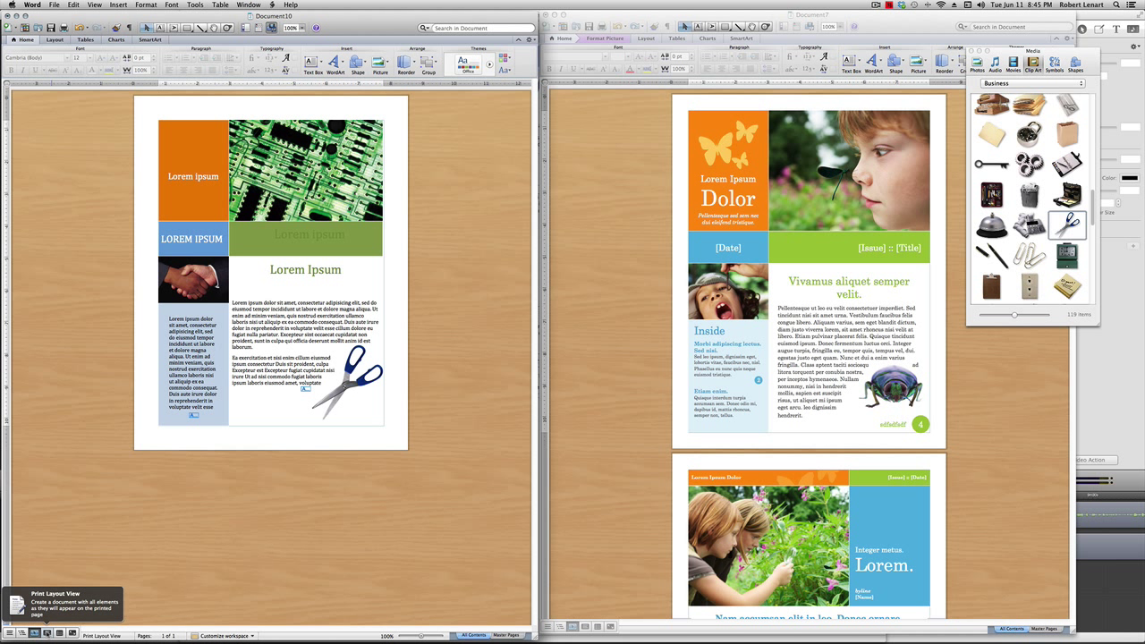
Check the finished page in Print Layout View and return to Publishing Layout View.
left_click(47, 632)
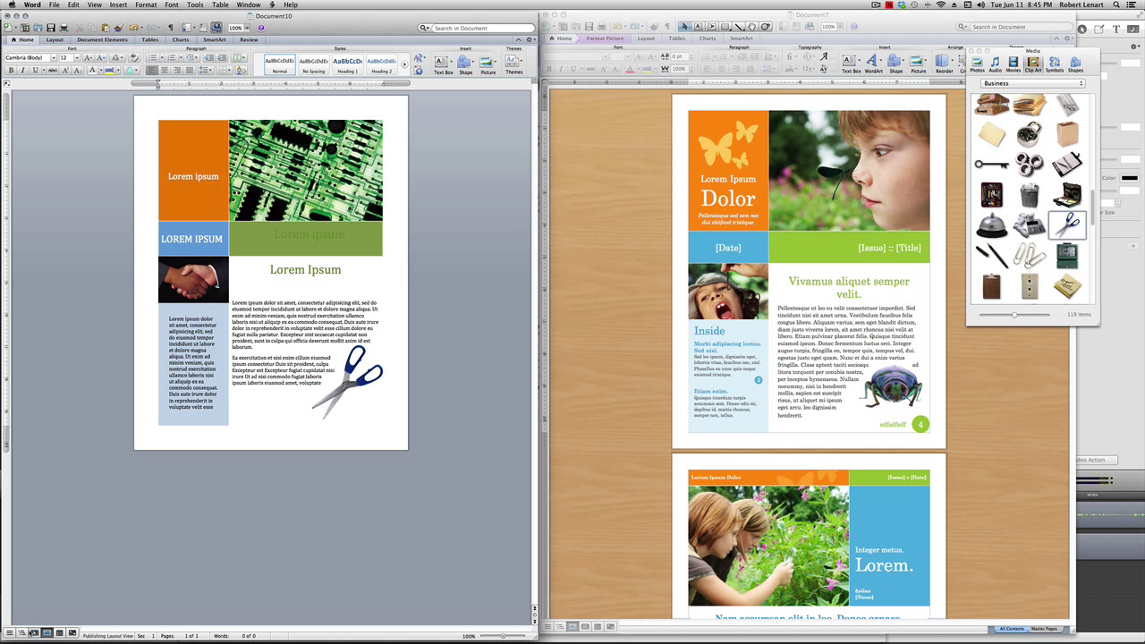
left_click(34, 633)
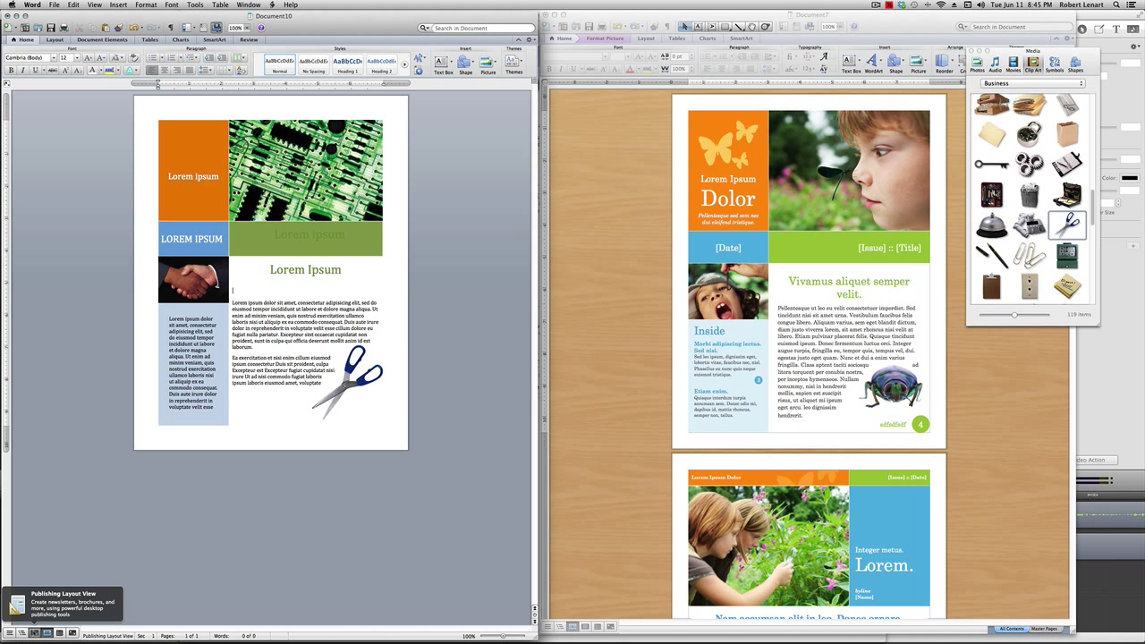